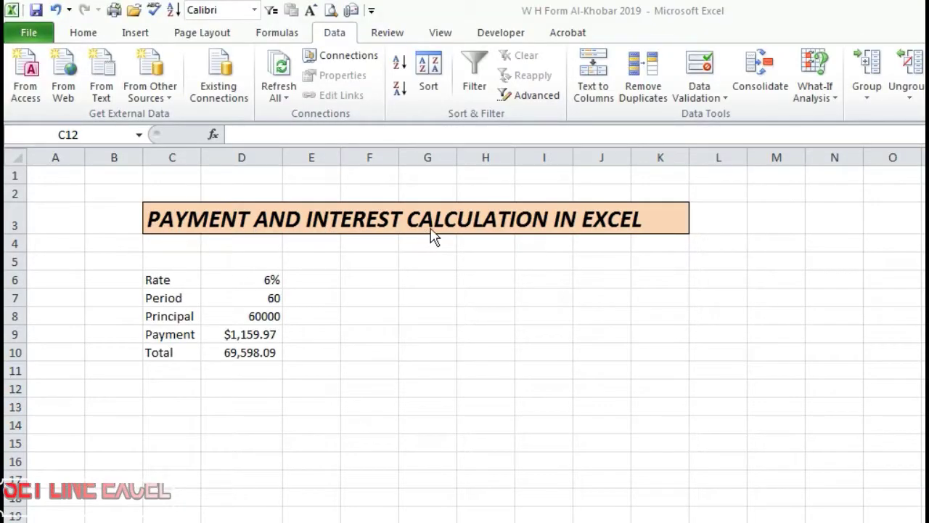
Step: In C12, type the question asking how to calculate per month installment including interest and principal
click(162, 409)
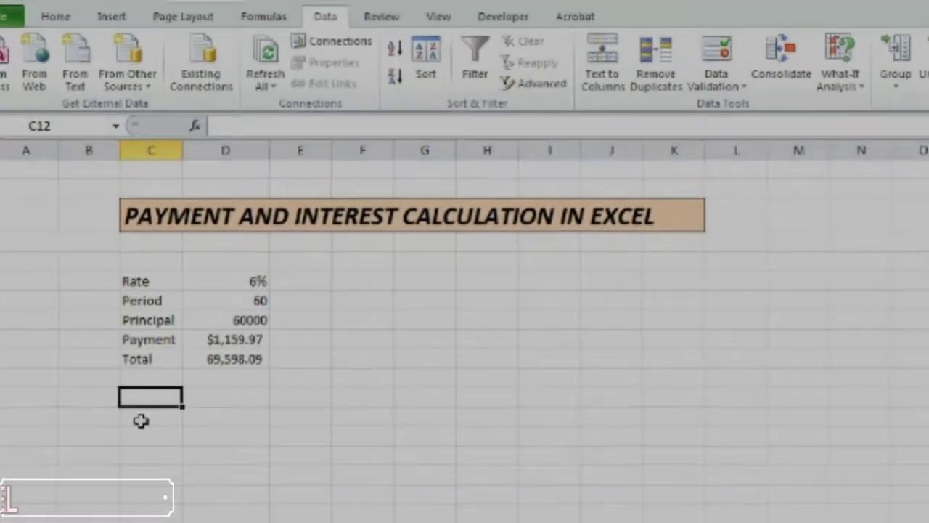
text(Que)
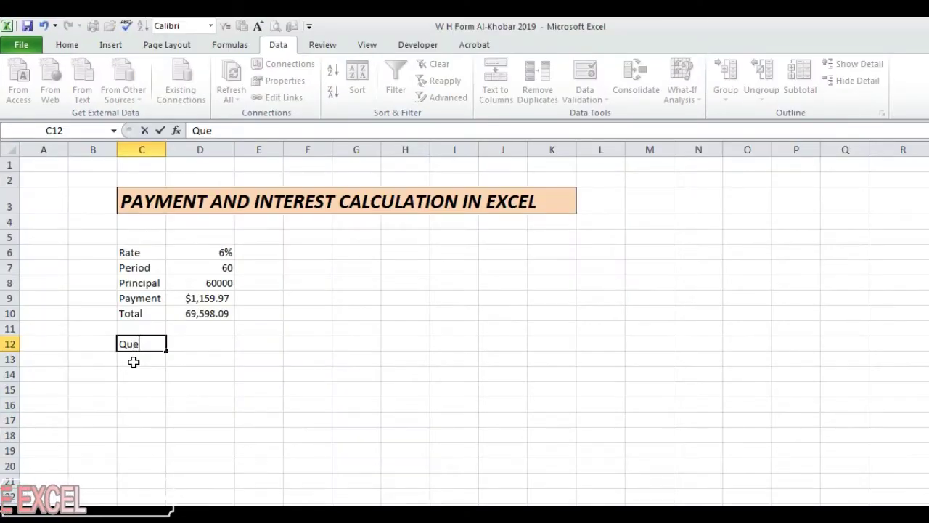
text(ow to calculate)
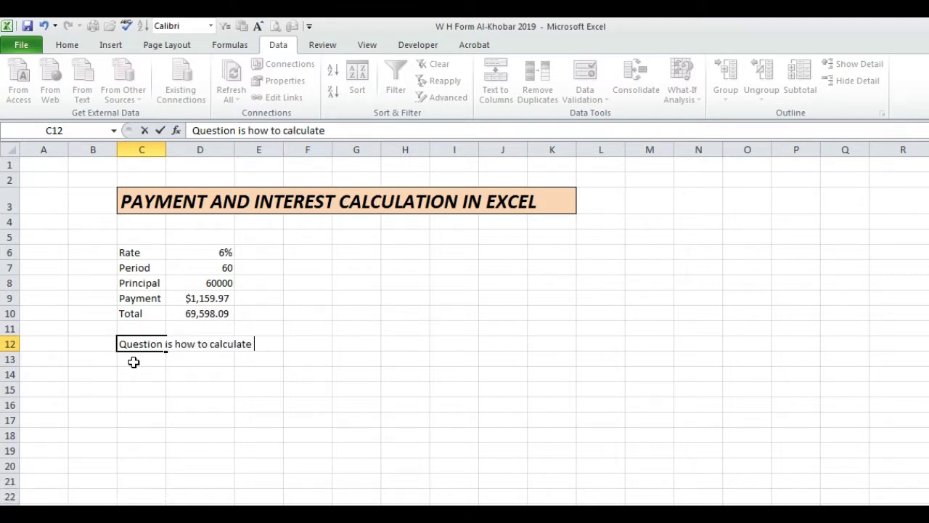
text( per month installment including interest and pri)
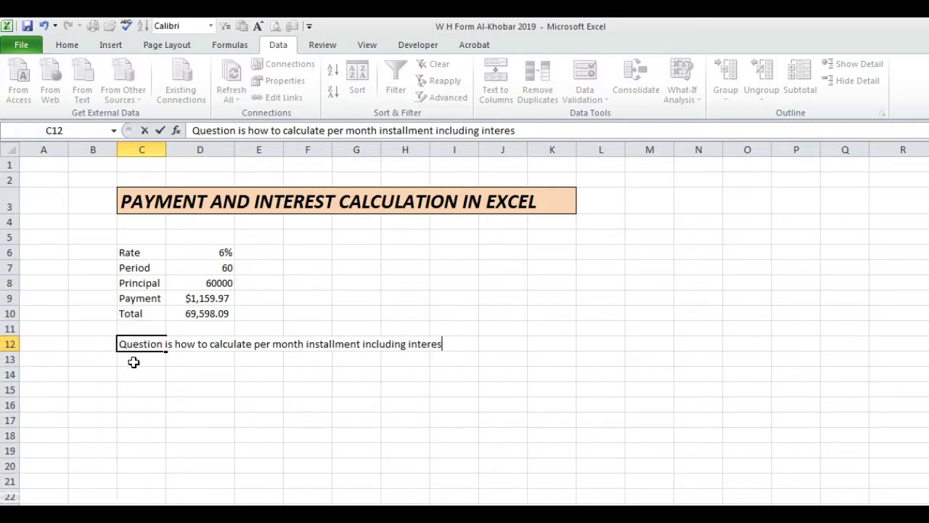
text(ncipal.)
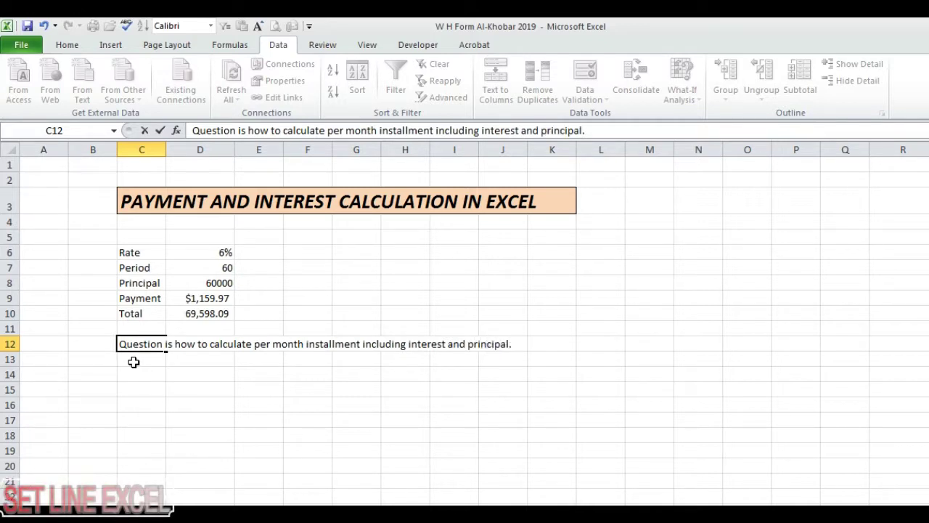
key(Return)
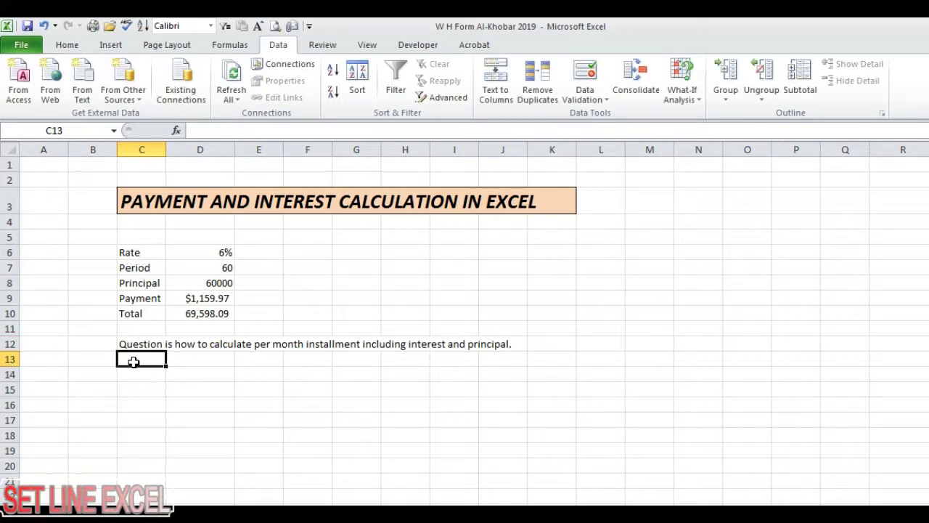
Step: Write the note '01- Make a table as shown above' in D13, then move it to D14
key(Right)
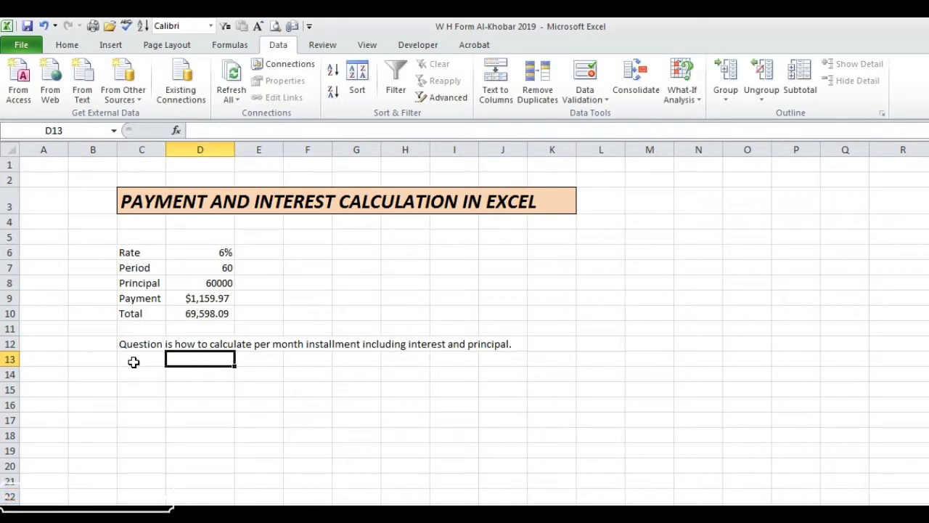
text(01- Make a table as show)
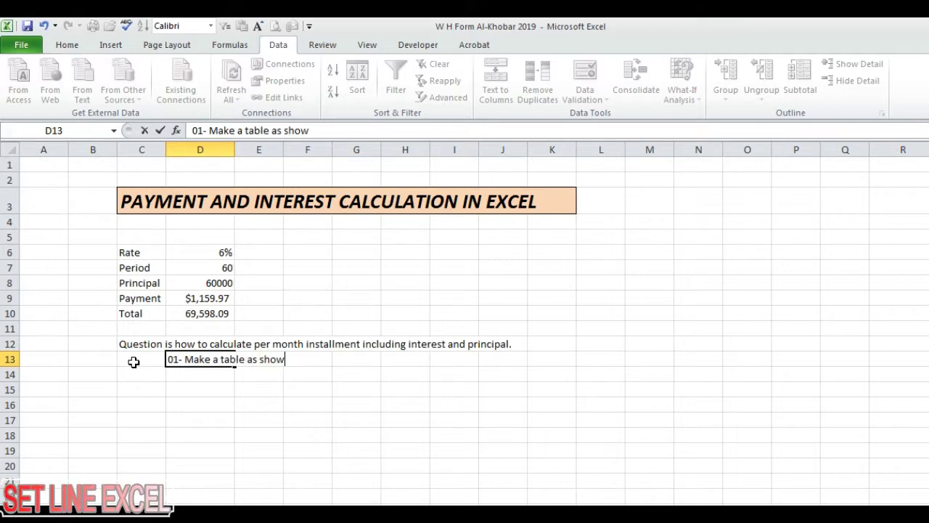
text(n above)
click(134, 370)
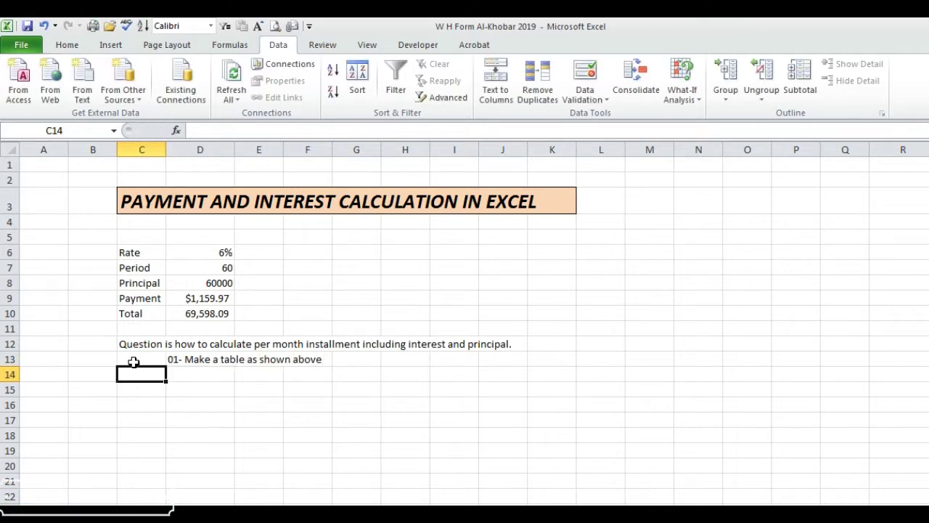
click(185, 363)
key(ctrl+x)
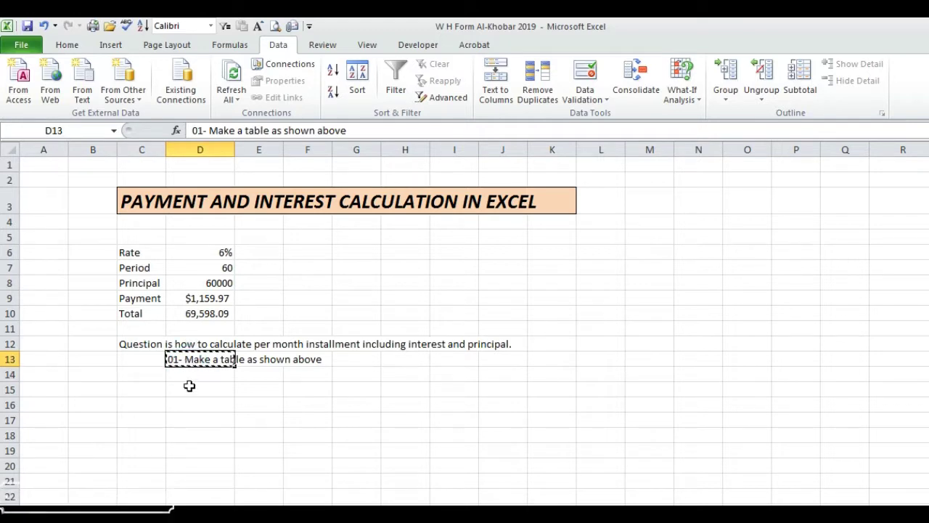
click(183, 373)
key(ctrl+v)
click(324, 387)
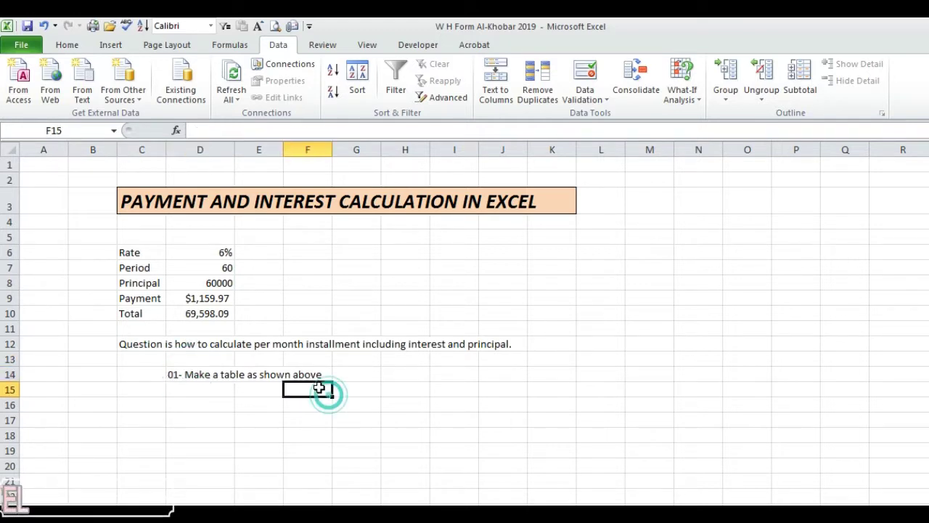
click(145, 254)
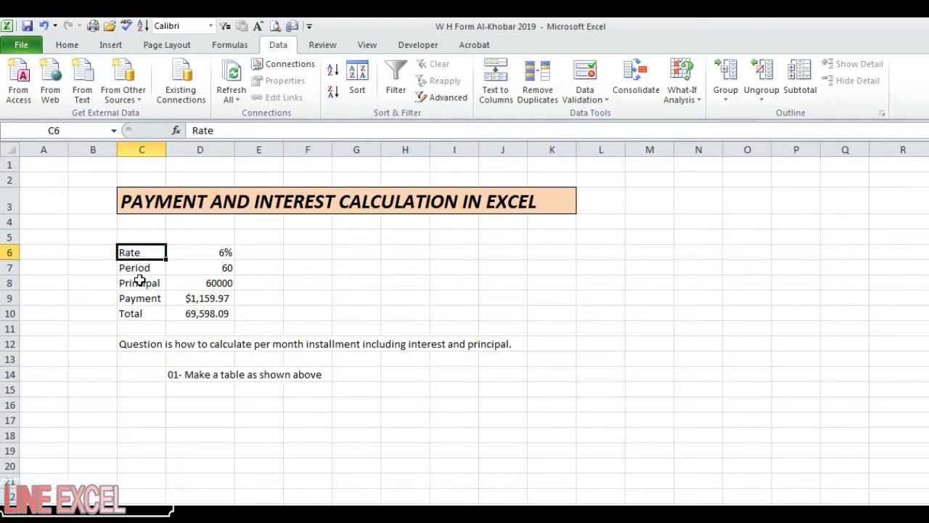
click(156, 269)
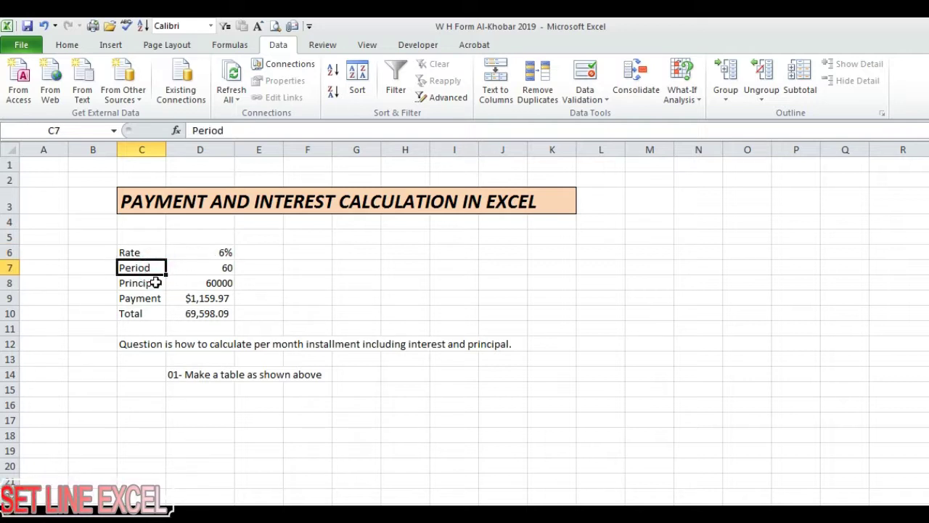
click(154, 283)
click(163, 298)
click(155, 313)
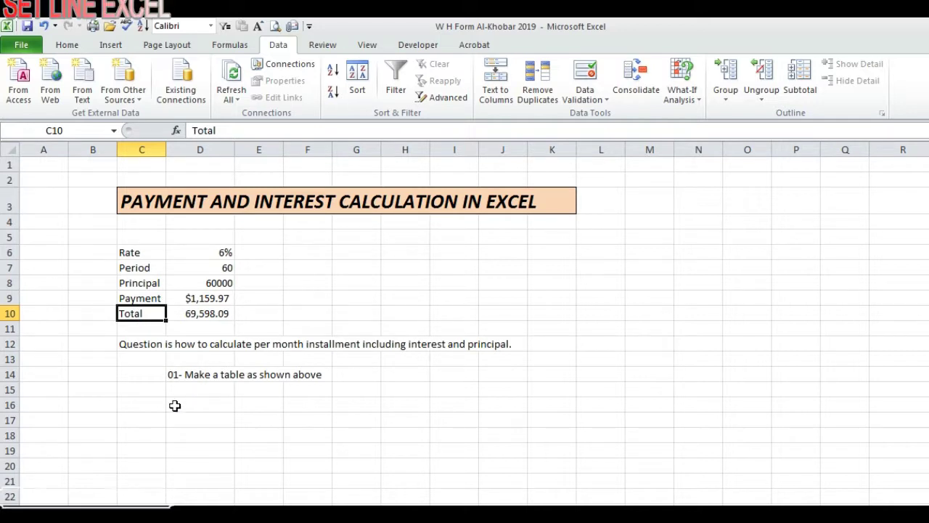
click(157, 392)
text(Now I will explain you wh)
key(BackSpace)
text(y we have made this table.)
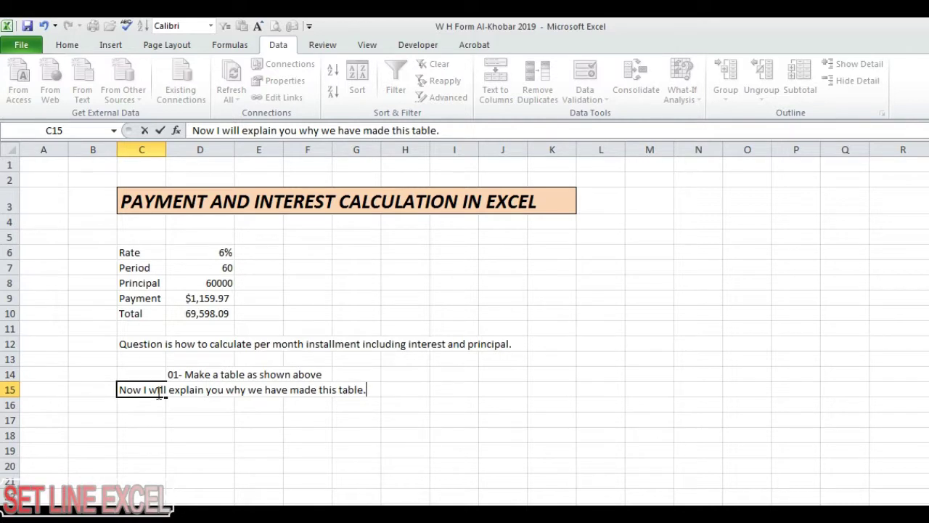
key(Return)
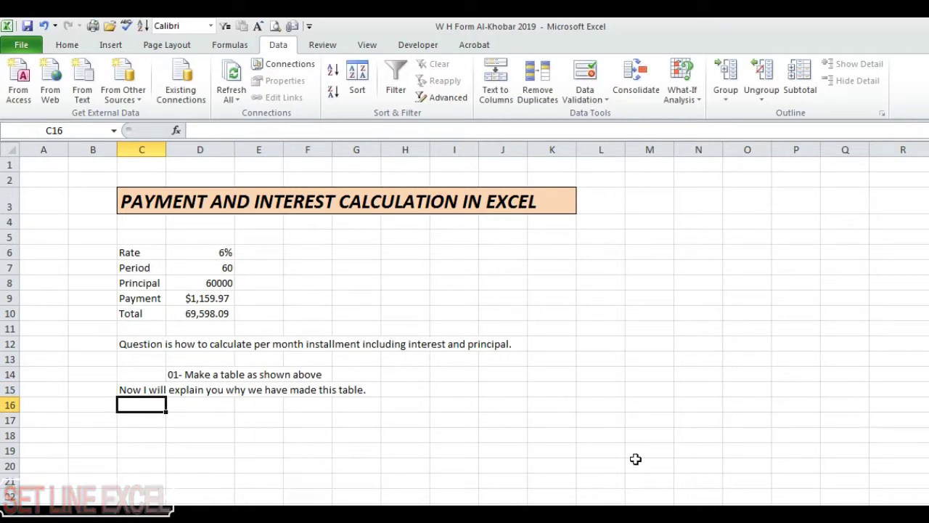
click(141, 393)
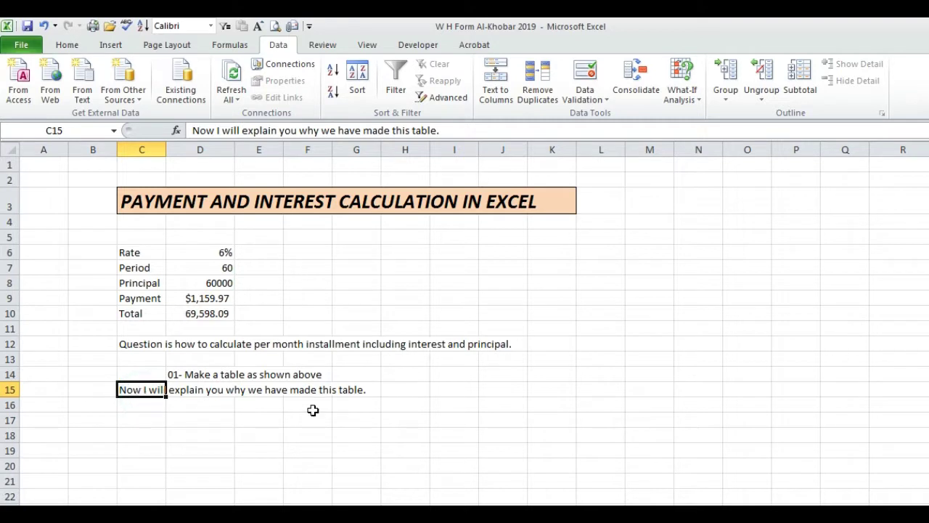
key(Delete)
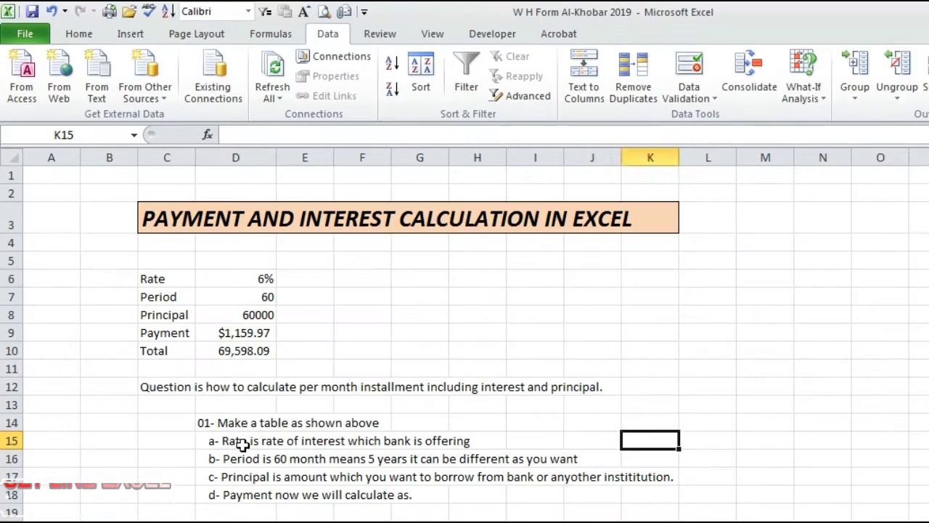
Step: Extend line b in D16 to say the period can be 3 year meaning 36 months
click(228, 440)
click(707, 456)
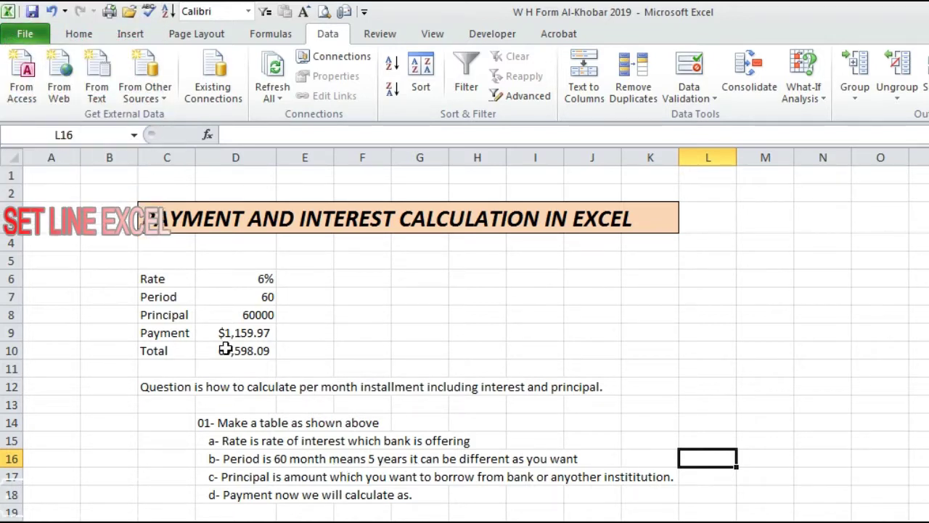
click(240, 460)
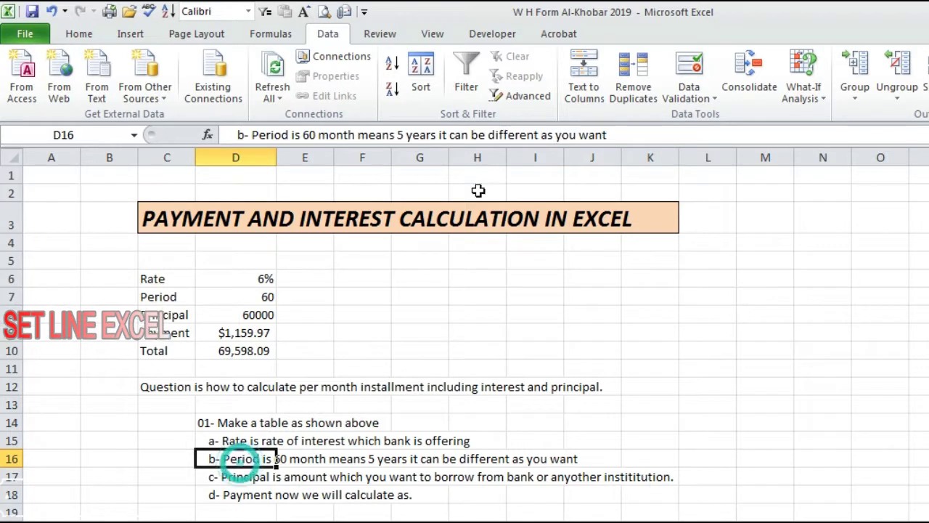
click(644, 132)
text(can be)
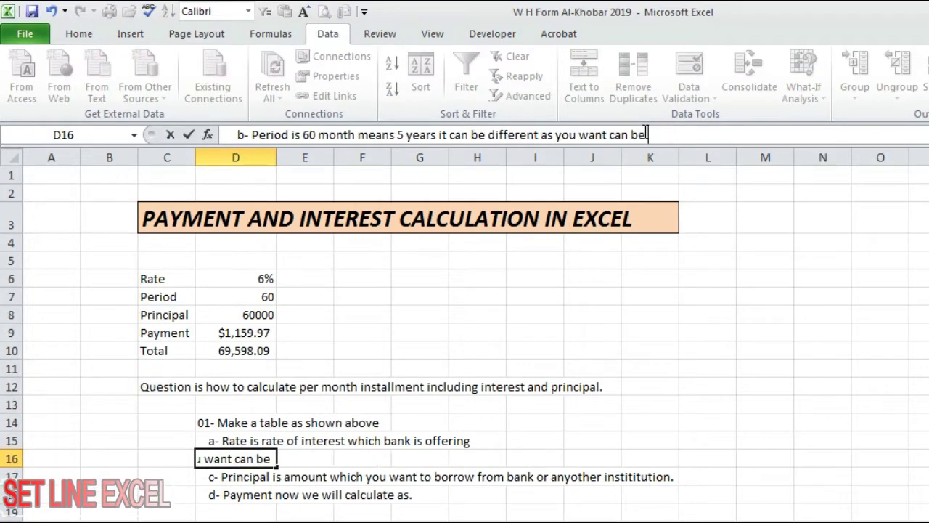
text( 3 year meaning 36 m)
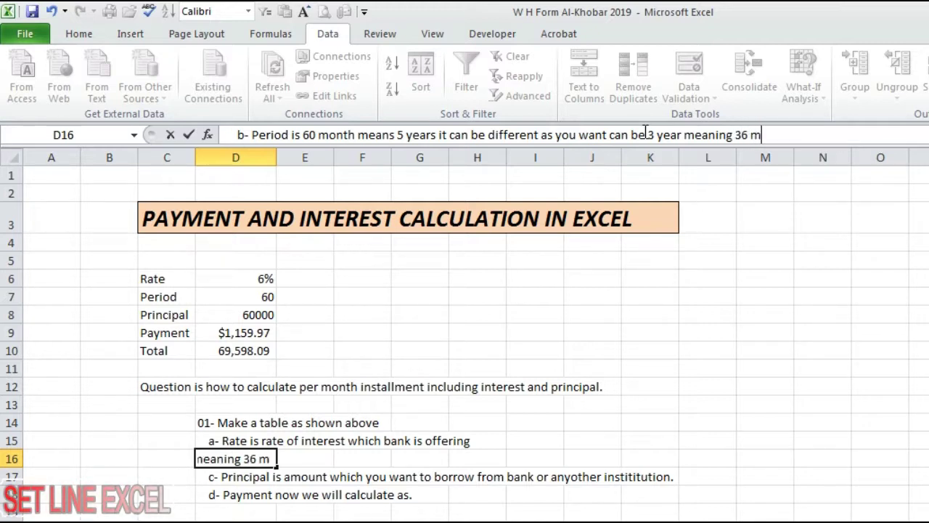
text(onths.)
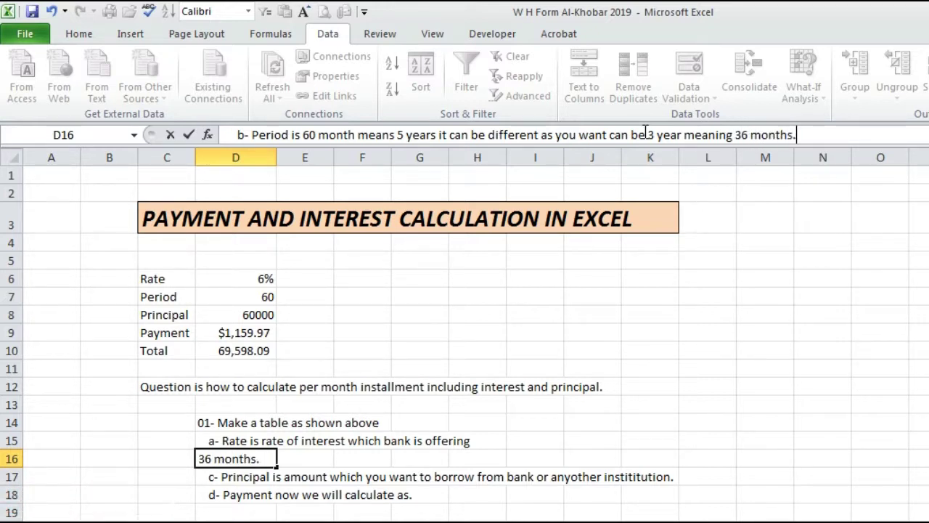
key(Return)
click(483, 514)
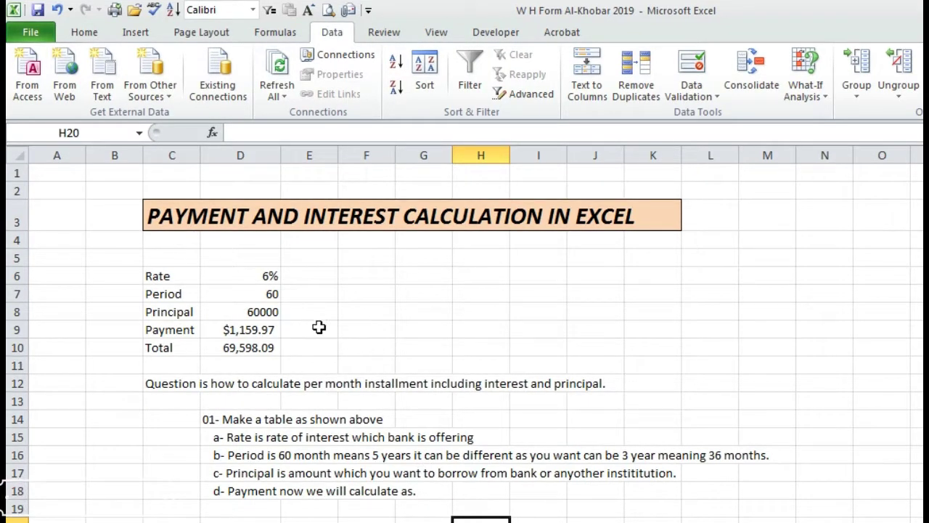
Step: Inspect the D9 payment formula and the Total formula in D10 without changing them
click(318, 328)
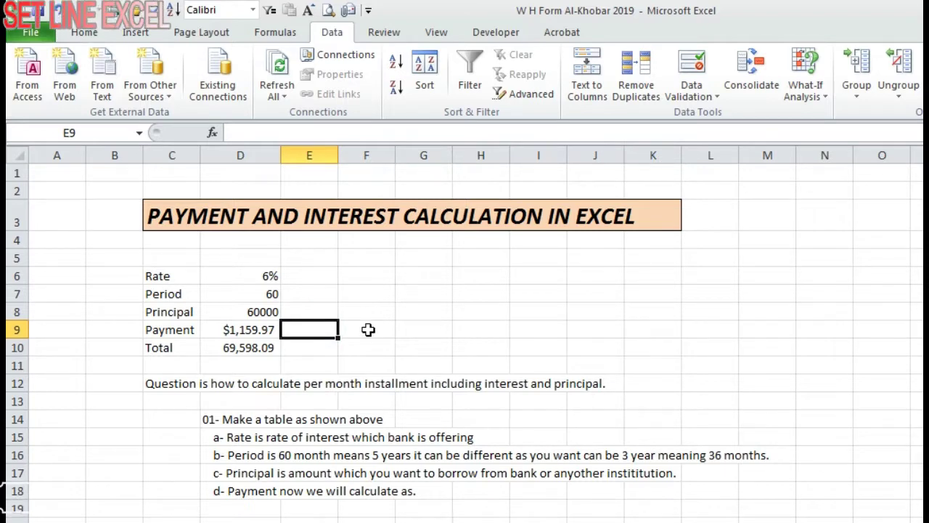
click(243, 329)
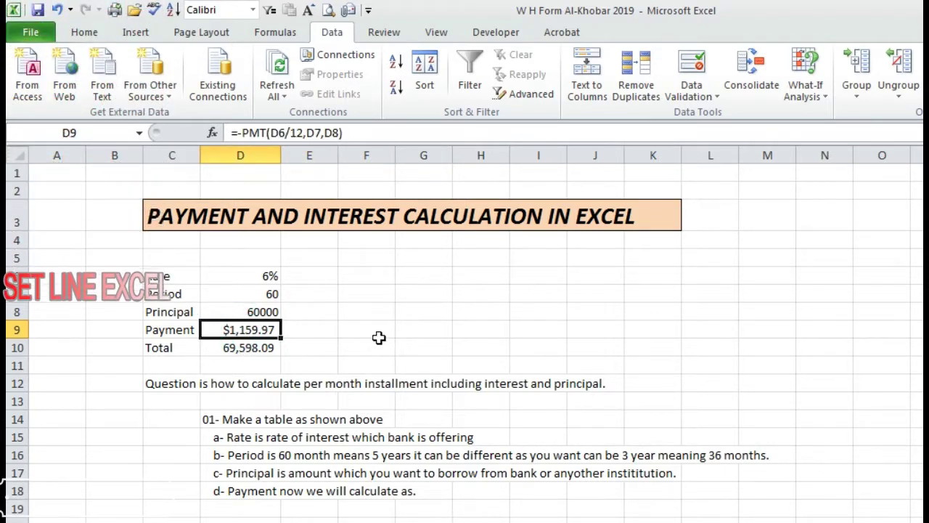
click(238, 132)
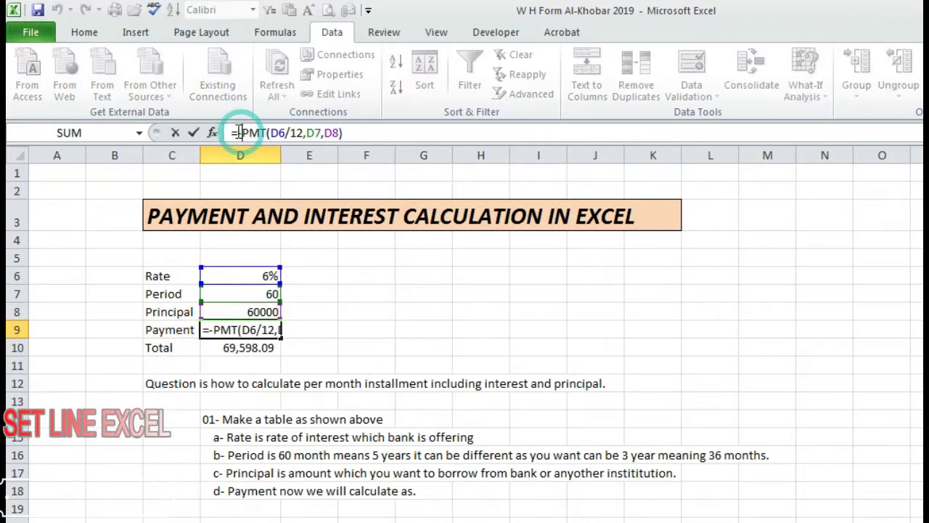
key(Return)
click(473, 327)
click(245, 348)
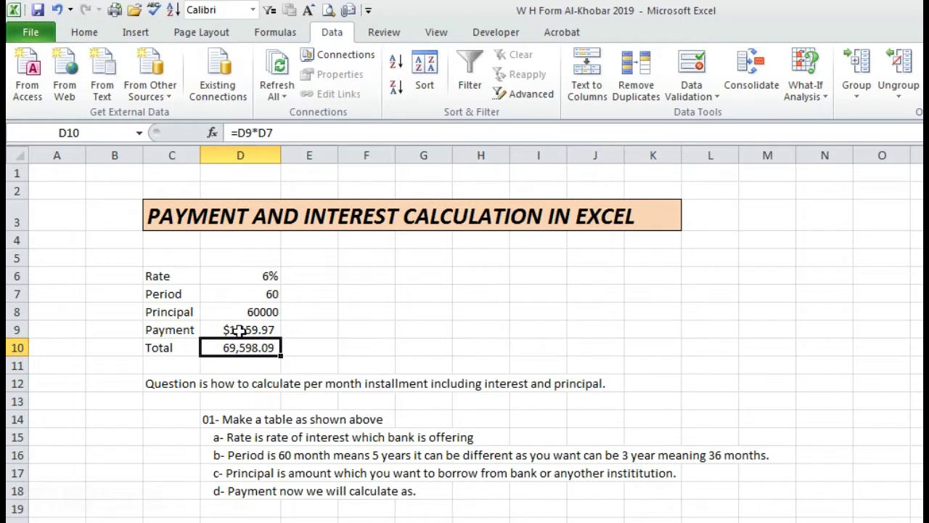
Step: Strip the equals and minus signs so D9 shows PMT(D6/12,D7,D8) as plain text
click(240, 329)
click(242, 130)
key(BackSpace)
key(Delete)
key(Return)
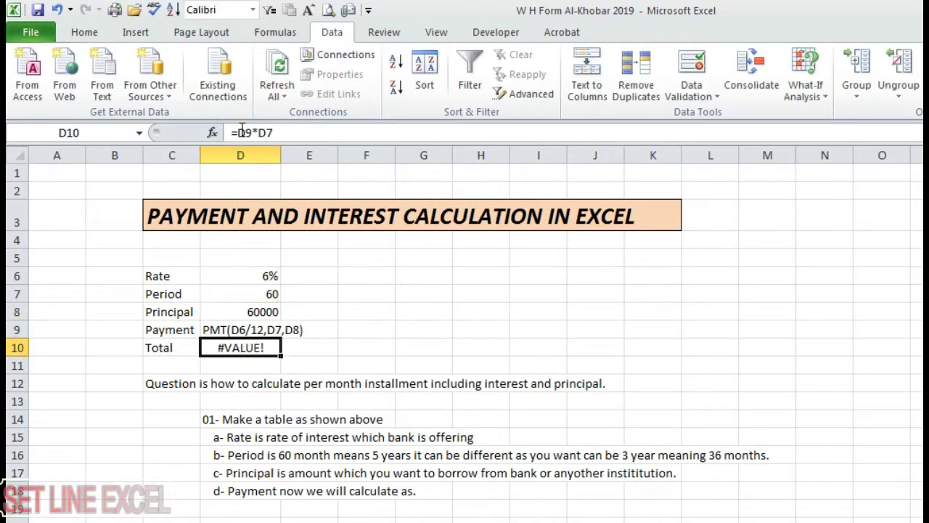
click(409, 329)
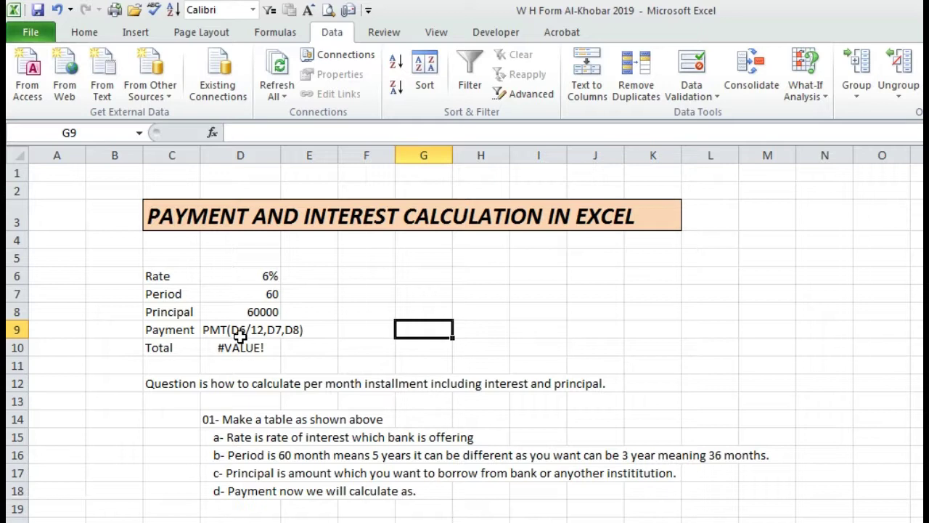
Step: Review the Period value in D7 and the 12 divisor in the D9 formula
right_click(269, 296)
click(249, 295)
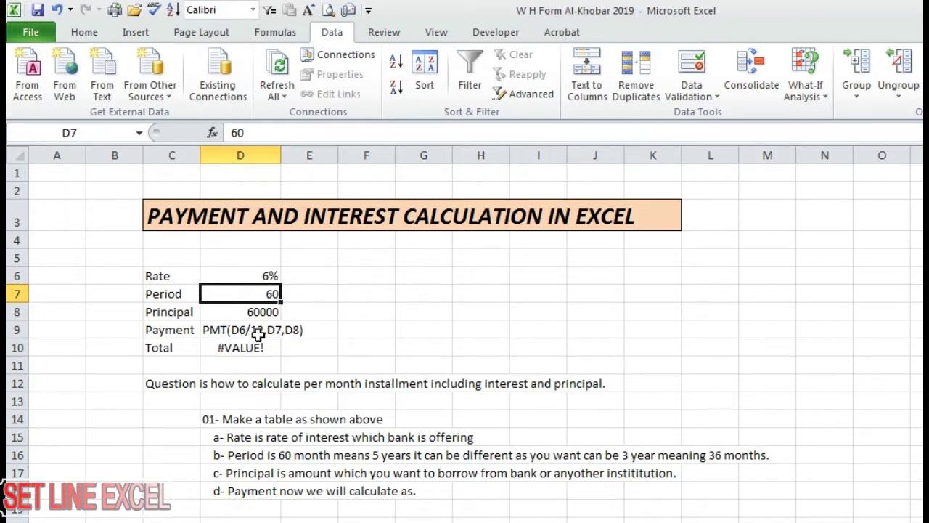
click(253, 330)
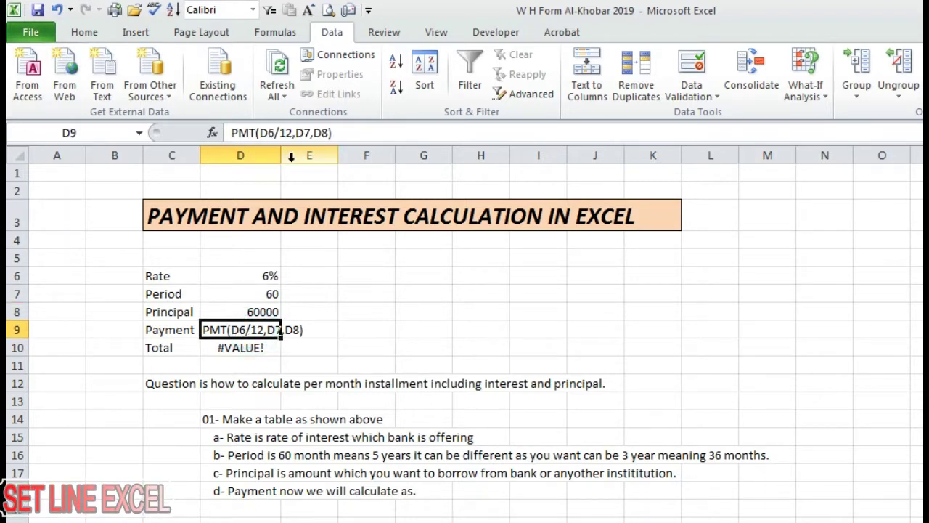
click(287, 133)
double_click(287, 132)
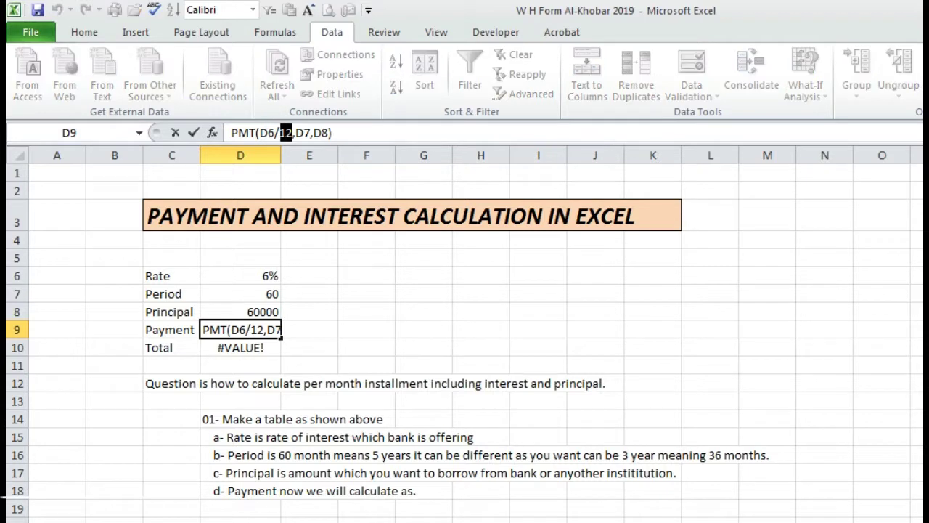
click(441, 275)
Step: Note in F9 that 'D6 is interest rate'
click(370, 330)
text(D)
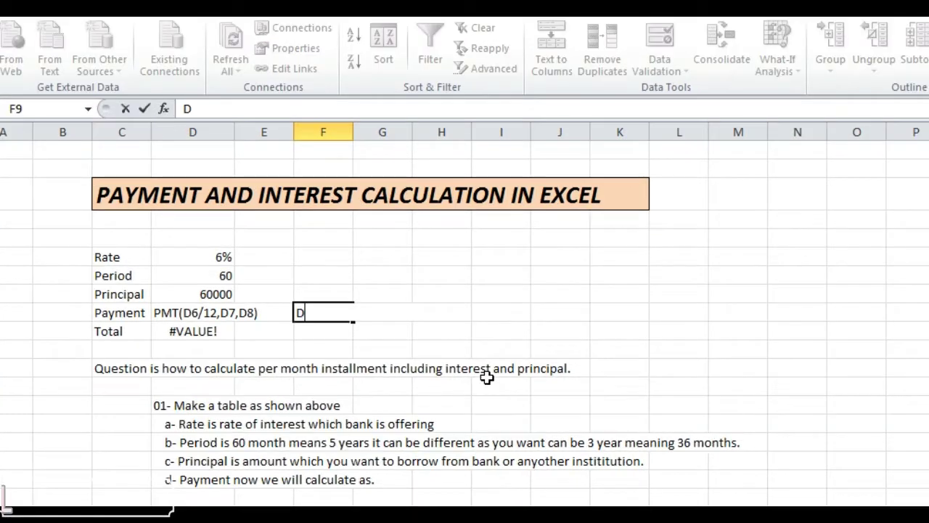
text(6 IS)
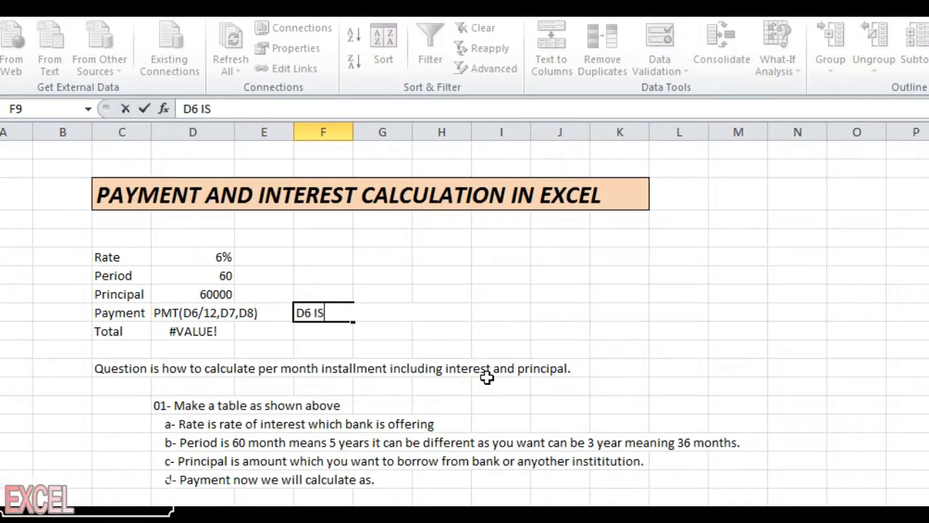
key(BackSpace)
text(is)
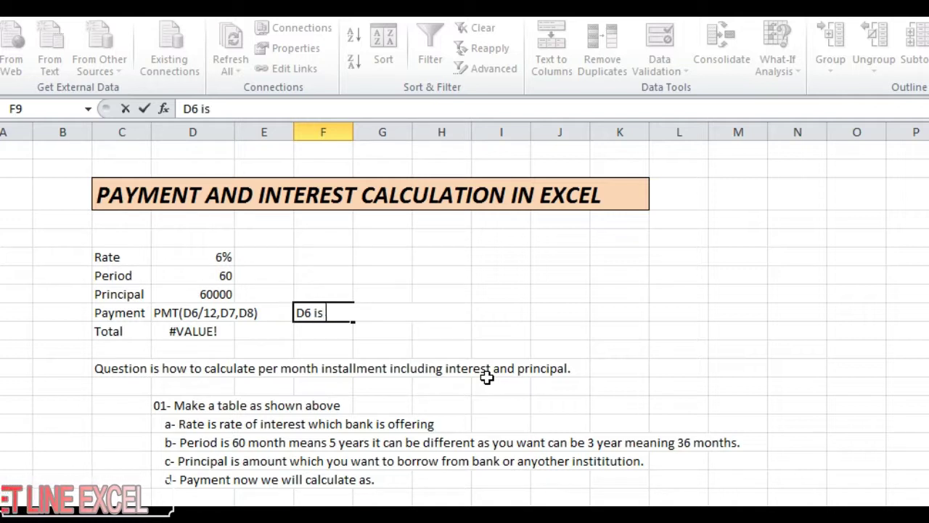
text( interes)
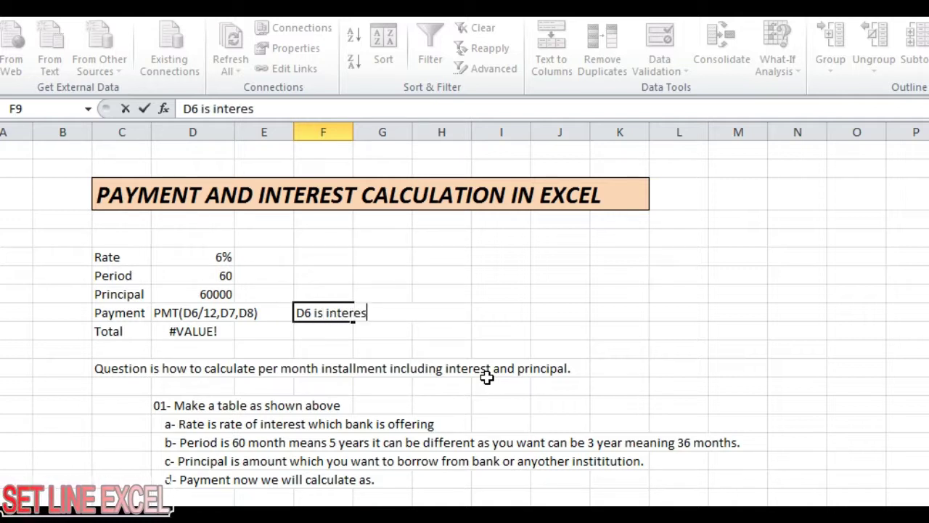
text(t rate)
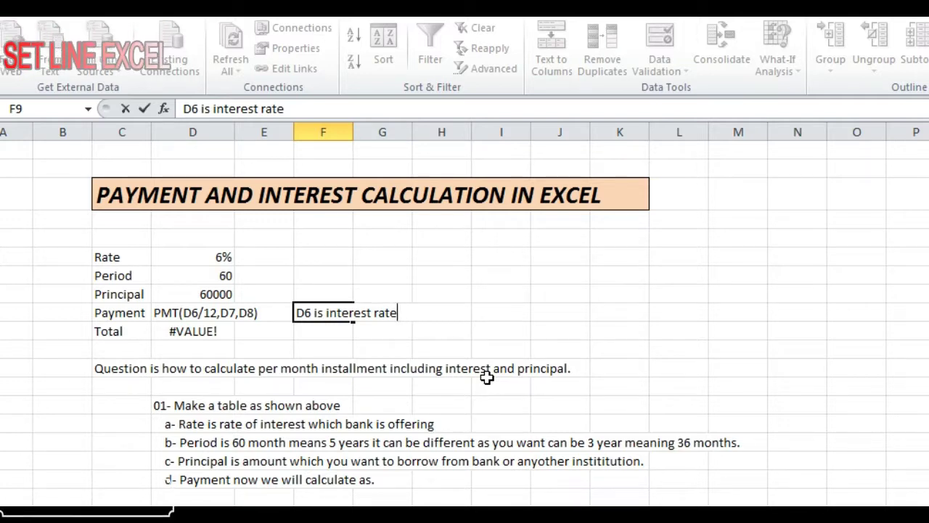
key(Tab)
key(Tab)
Step: Add a note in H9 explaining /12 as 6% per year paid over 12 months
text(why we have)
text(ow)
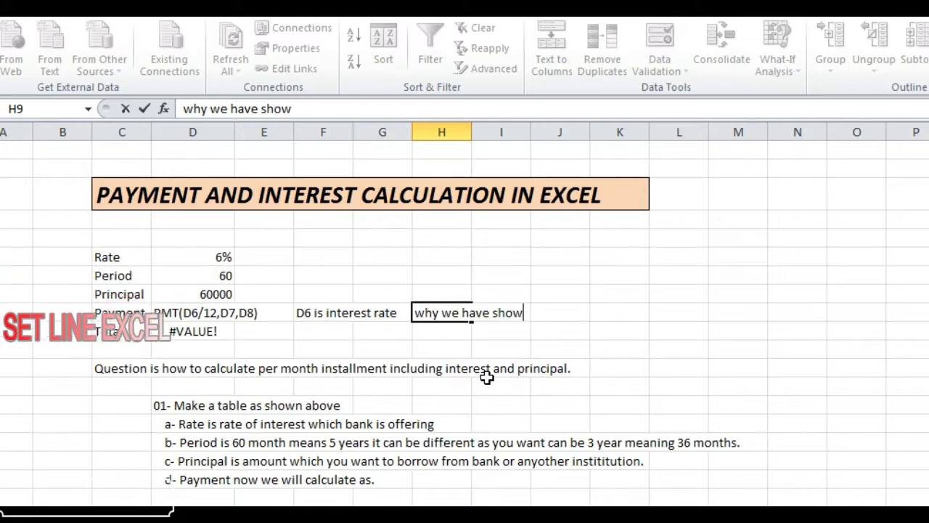
text(n /12 meaning 6% per year)
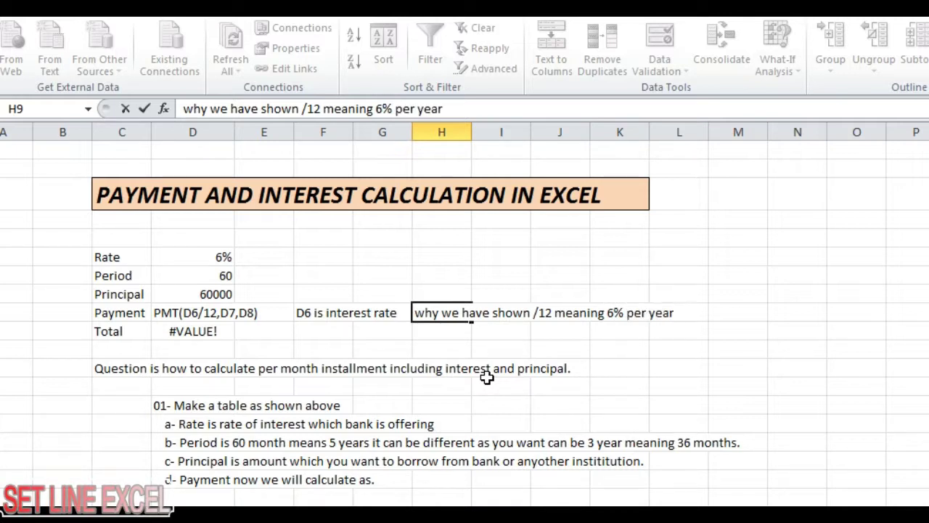
text(that we have to pay in 12 mont)
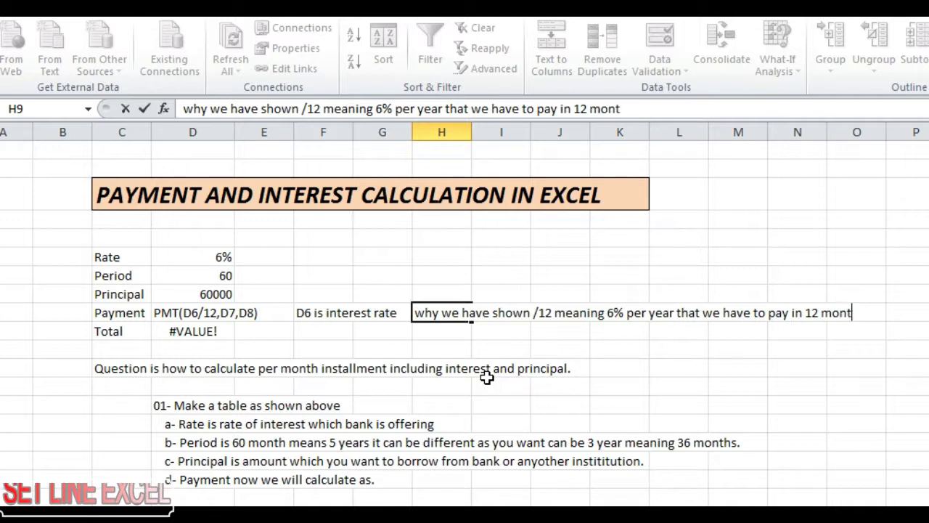
text(h 6% on principa)
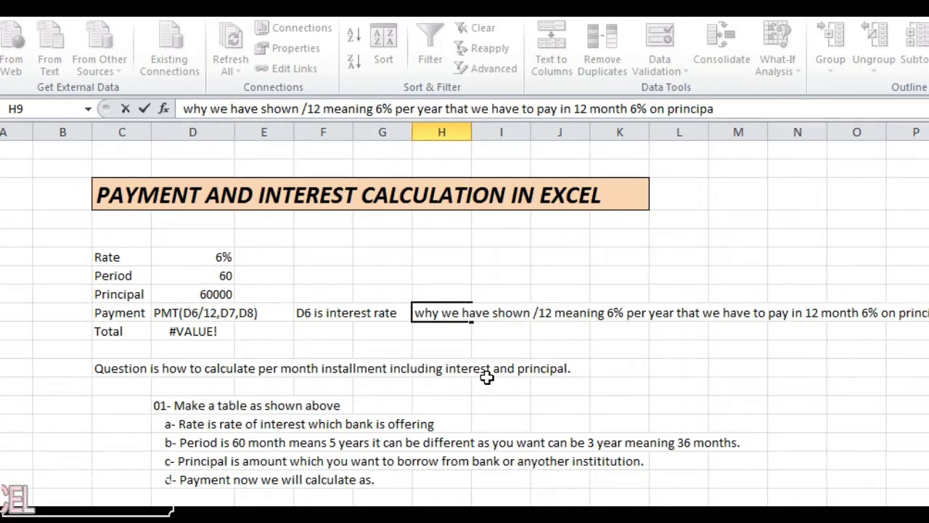
text(l amount)
key(Return)
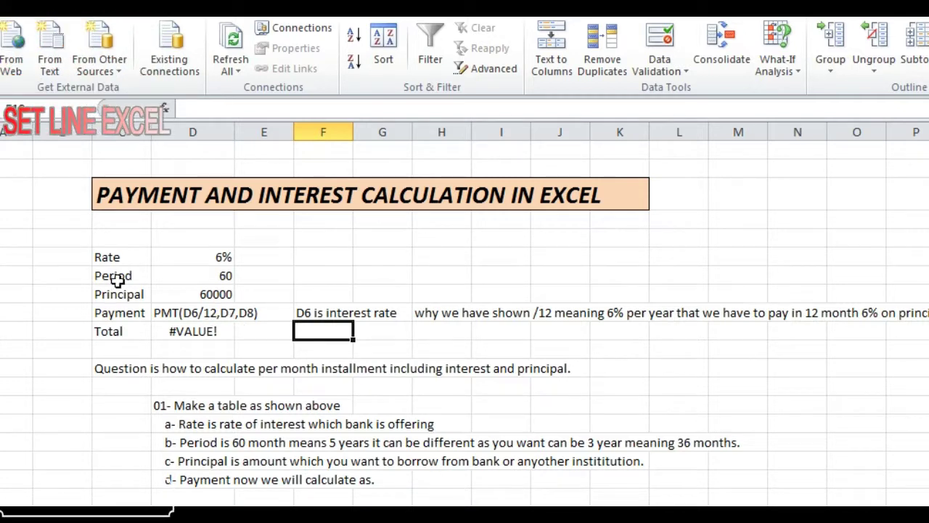
Step: Write 'D7 is period 60 means 5 years it can be different as you want' in F10
text(D)
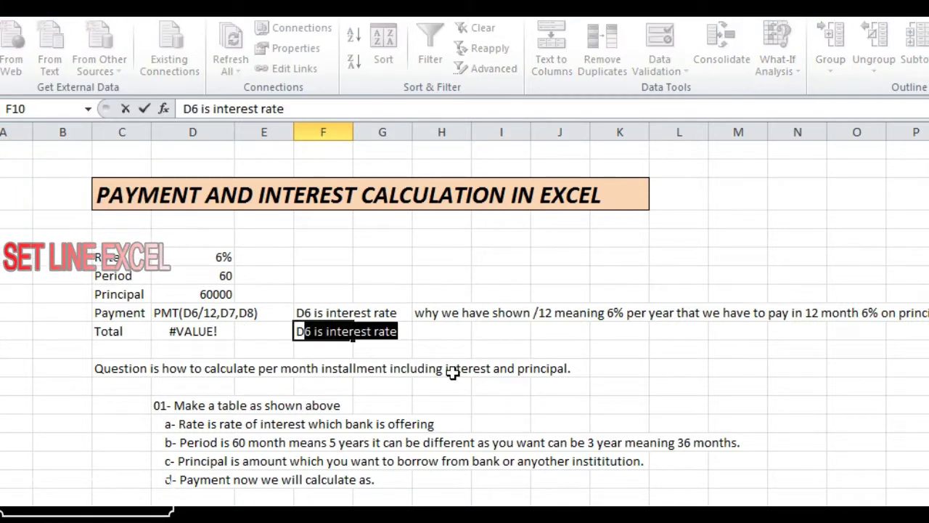
text(7 is period)
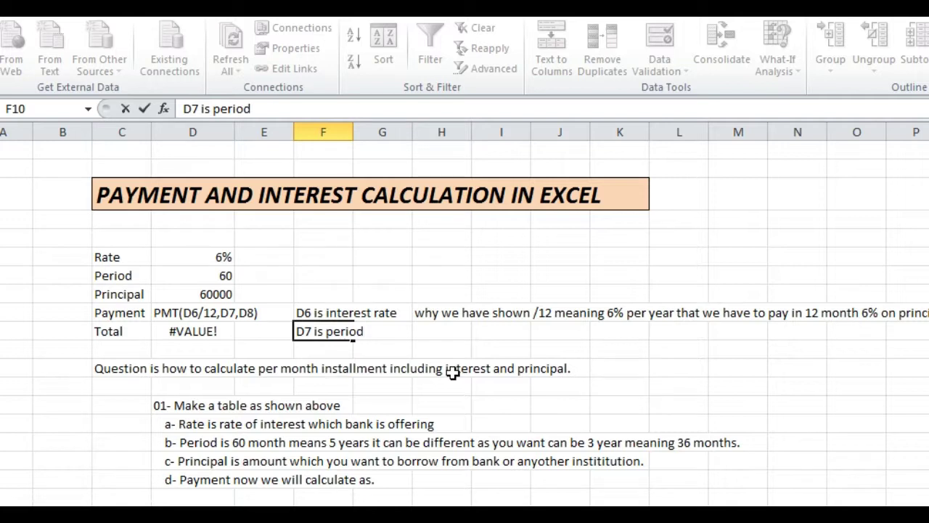
text( 60 means 5)
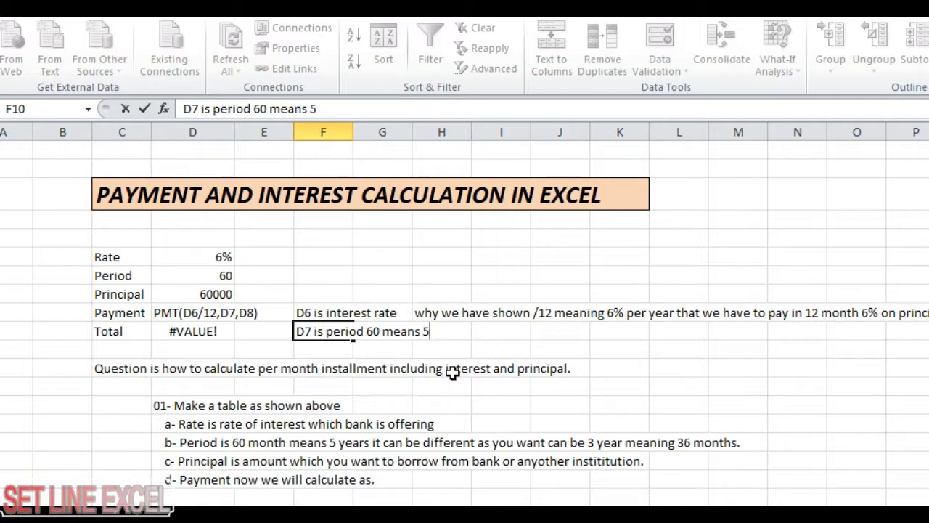
text( years it can be di)
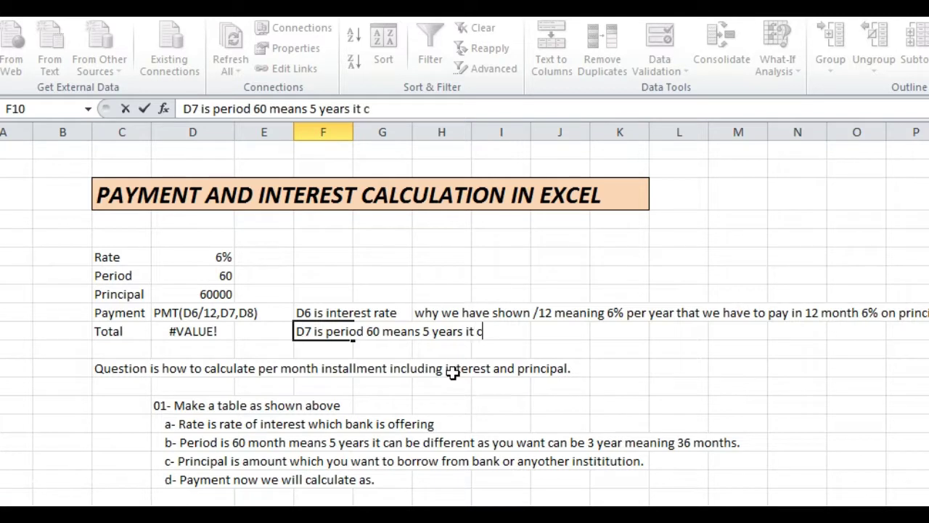
text(ffer)
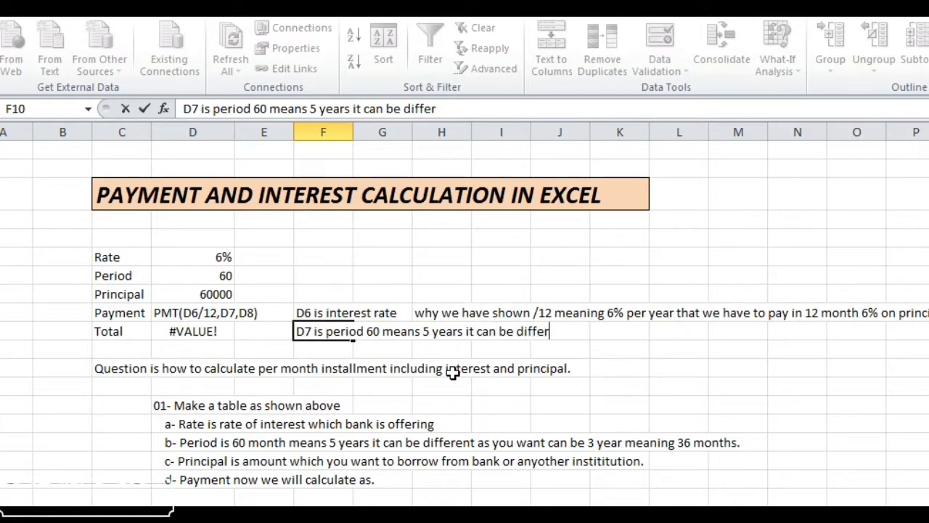
key(BackSpace)
text(ent as you w)
key(BackSpace)
text(you want)
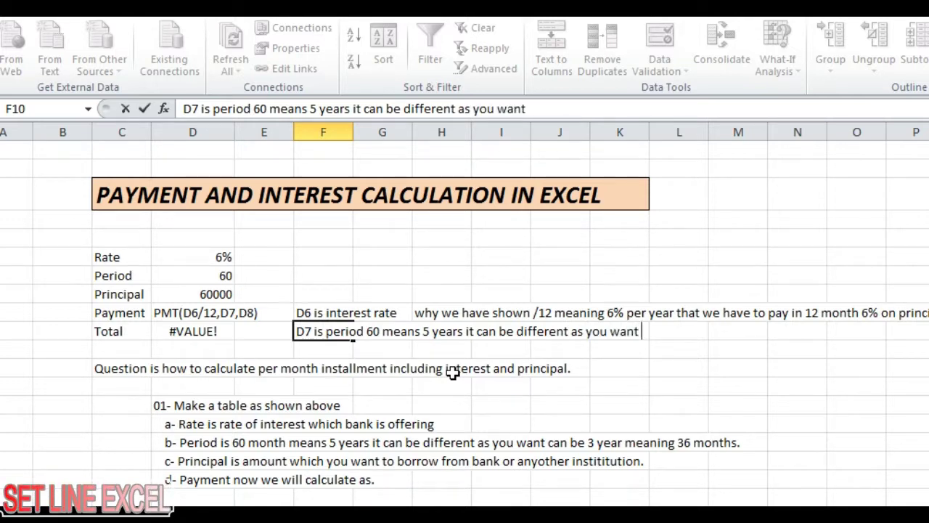
key(Return)
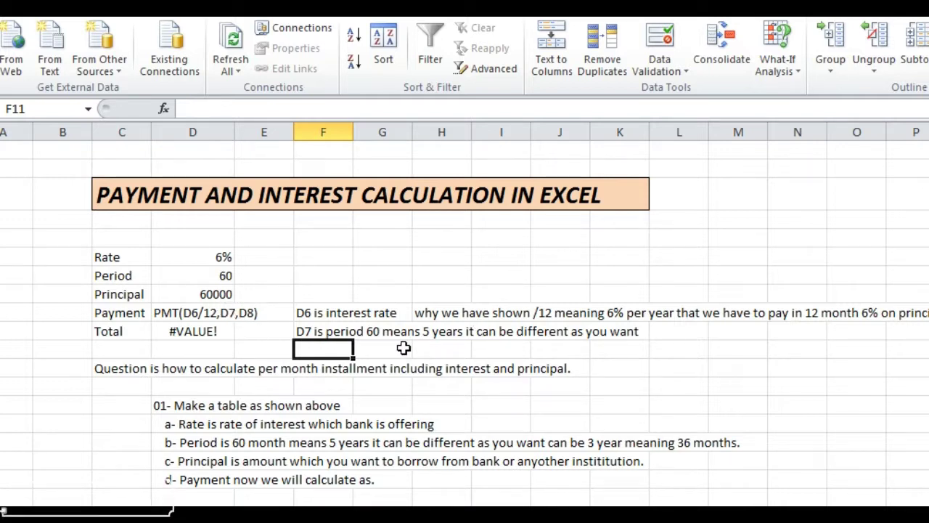
Step: Enter 'D8 is total principal amount which you want to borrow.' in F11
text(D8 is total principal a)
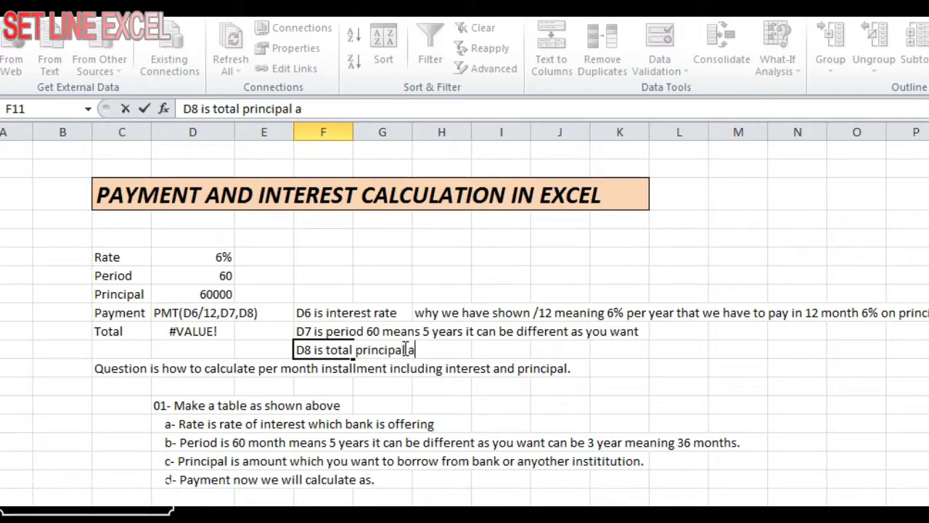
text(mount which you want to borrow.)
key(Return)
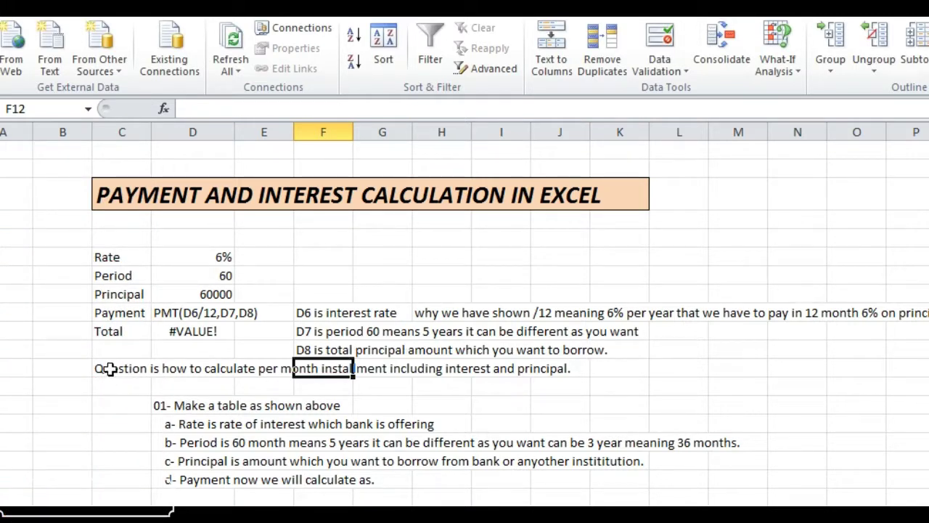
Step: Delete the question line from C12
click(109, 369)
key(Delete)
click(526, 423)
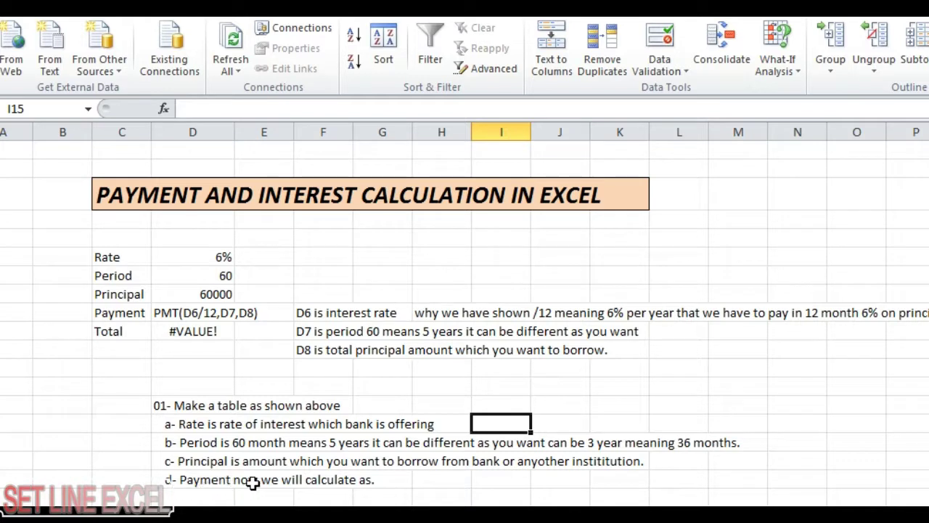
Step: Restore D9 to =-PMT(D6/12,D7,D8), giving a payment of $1,159.97
click(162, 312)
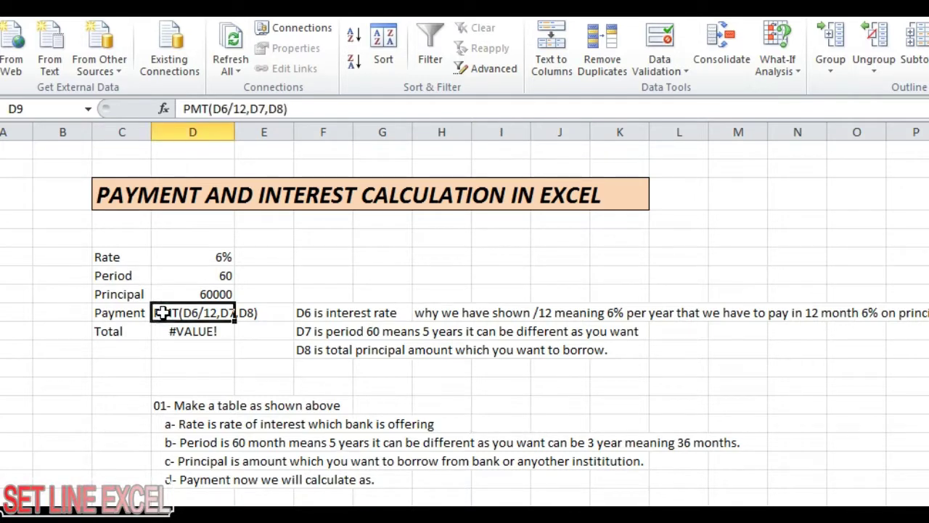
click(184, 109)
text(=)
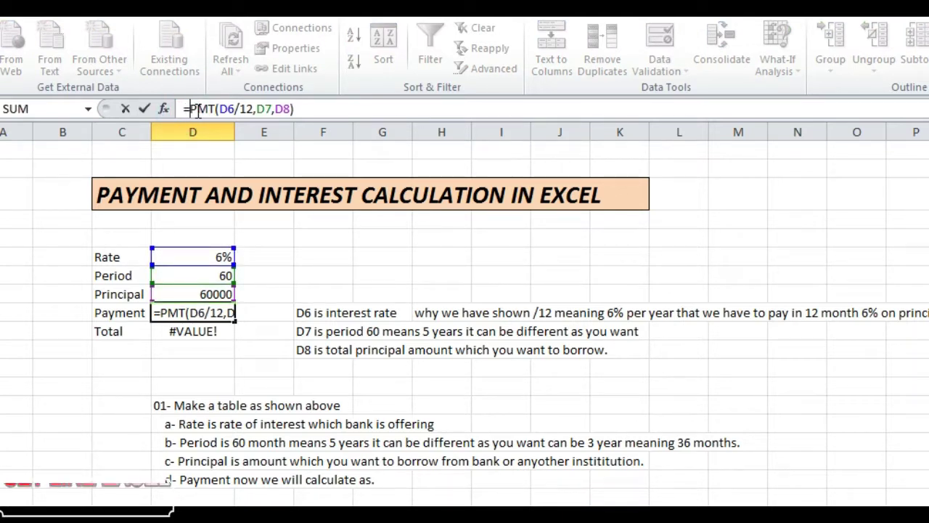
text(-)
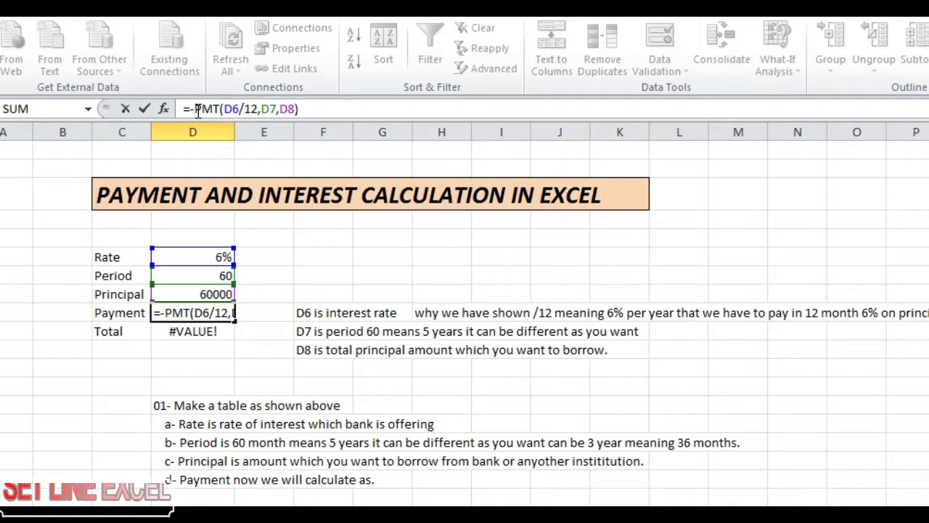
key(Return)
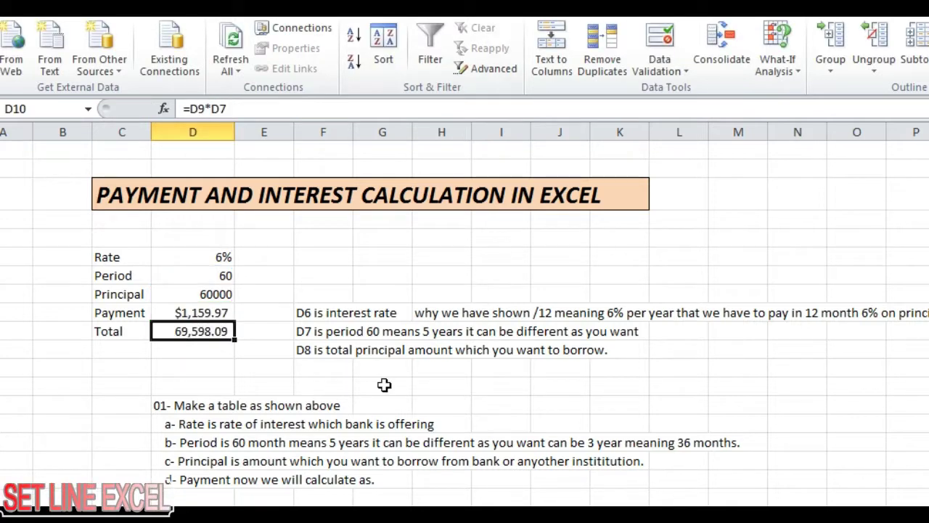
Step: Write in F12 that 69598.09 is paid over 5 years at 6% interest on 600K principal
click(307, 368)
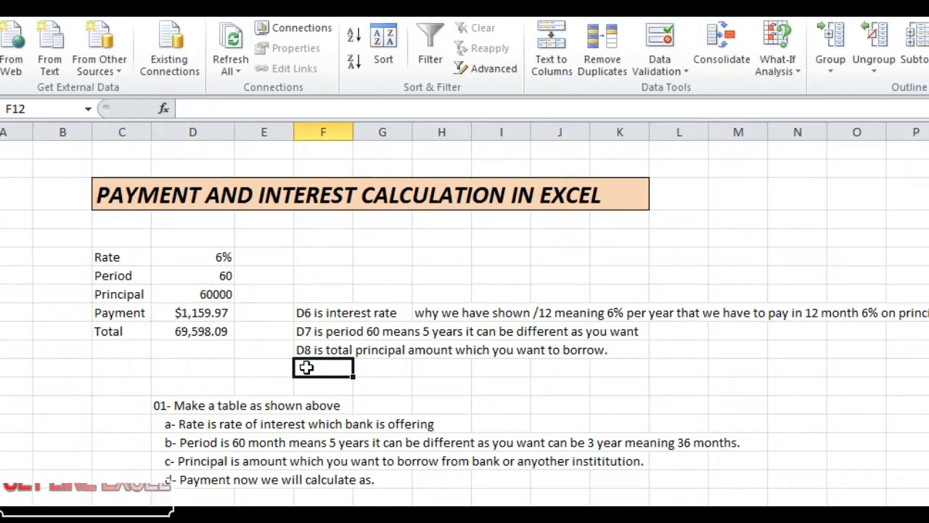
text(So in 5 )
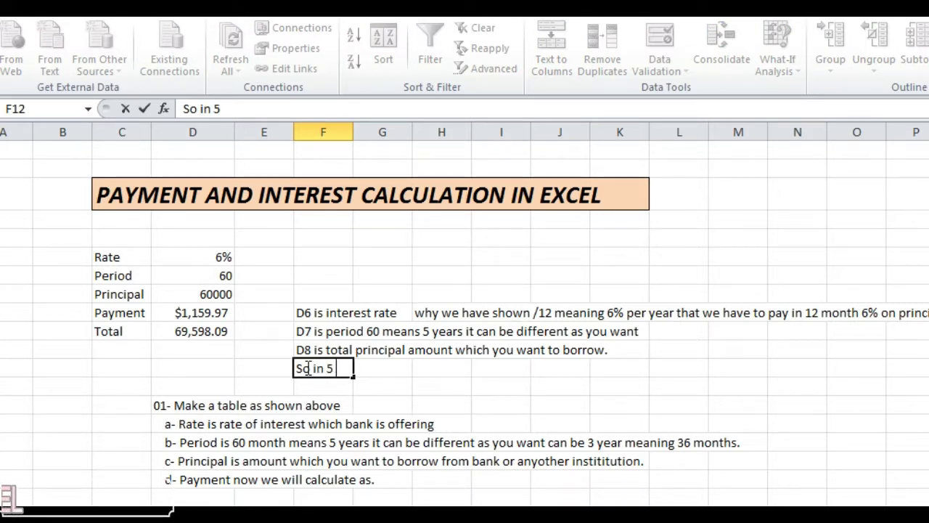
text(years we have to pay total)
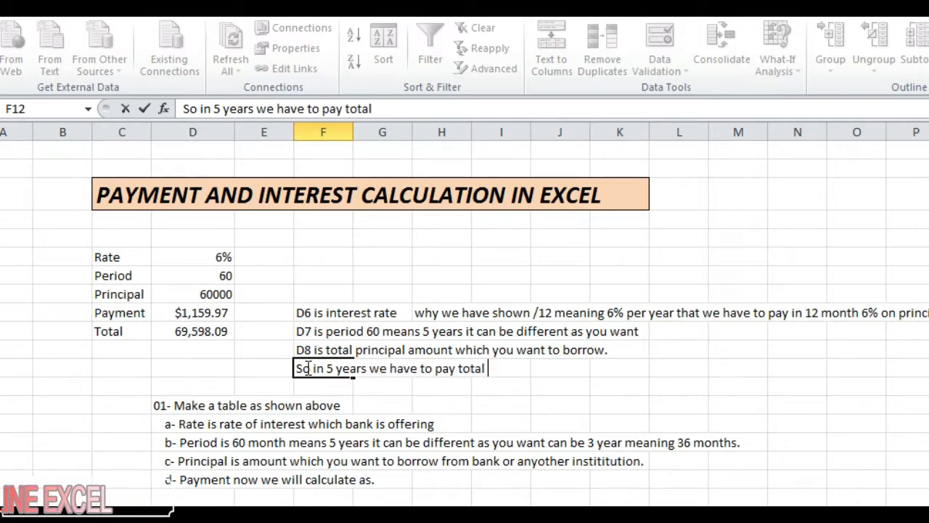
text( 69598.09 if rate of int)
key(BackSpace)
text(nterest is)
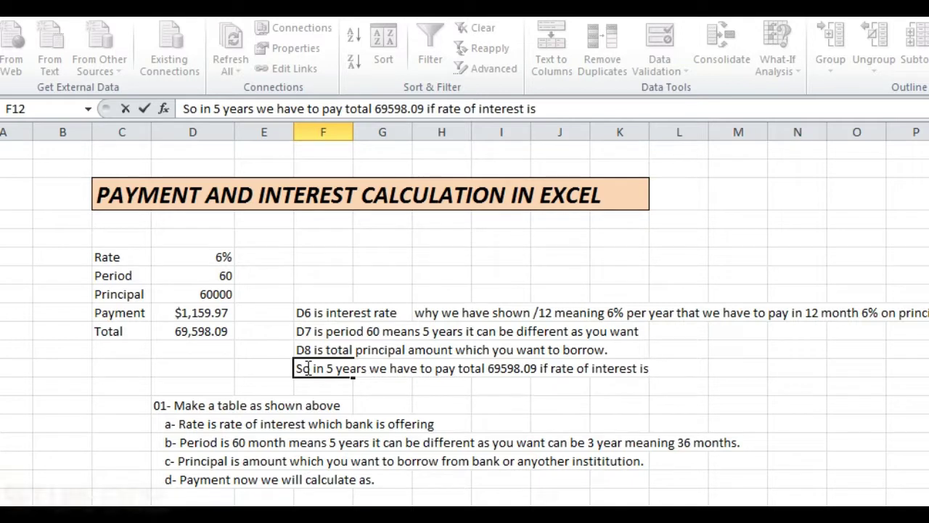
text( 6% )
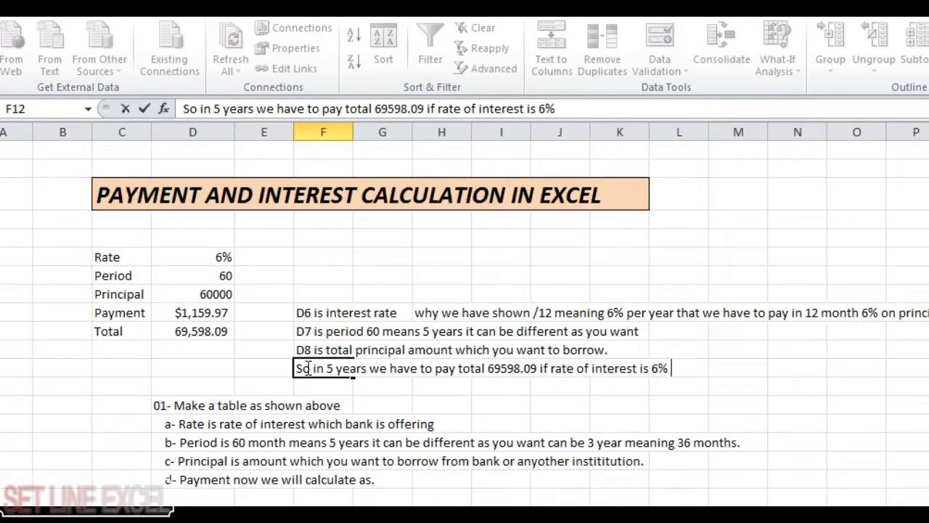
text(and t)
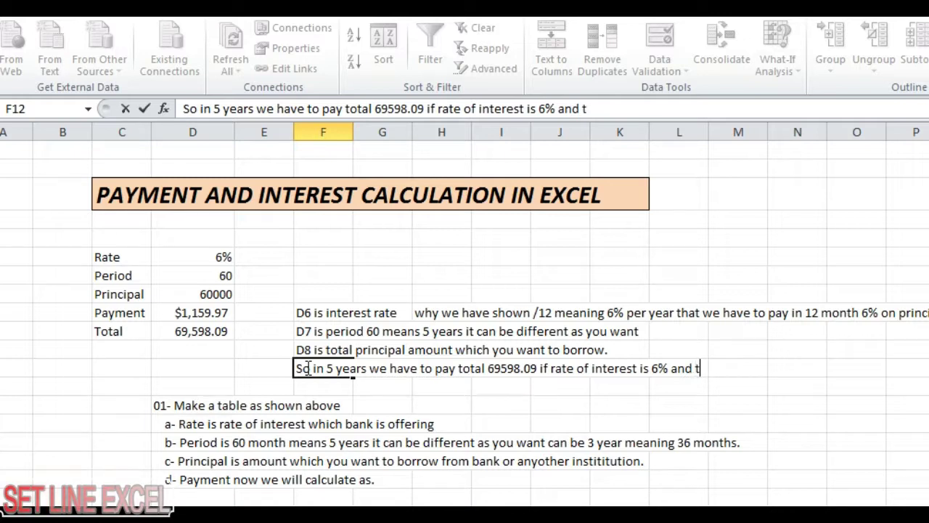
text(otal principal )
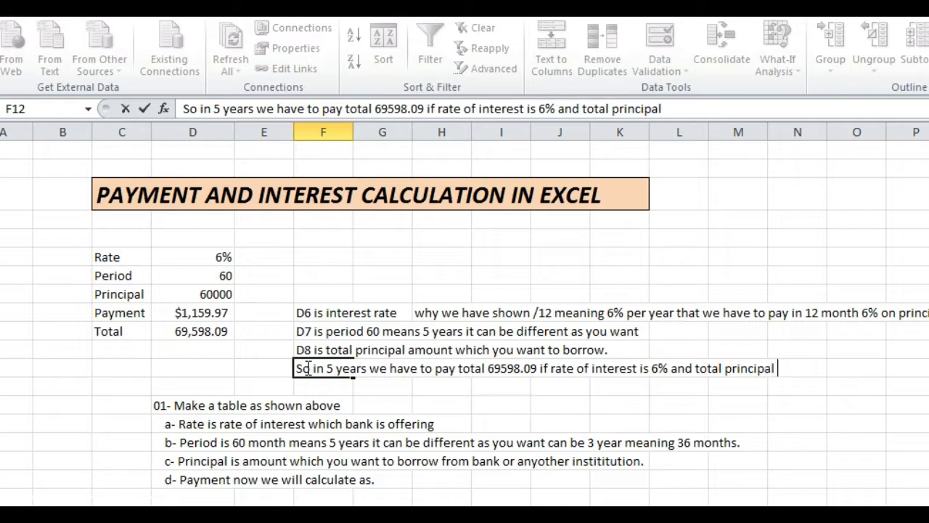
text(amount is 600K)
key(Return)
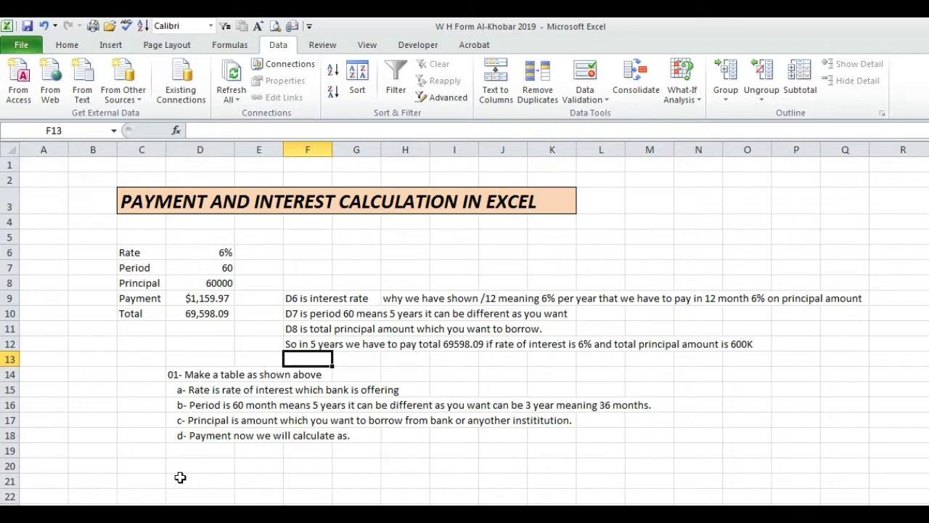
Step: Enter the different-scenarios note in D21 and 'so follow the following steps.' in D22
click(180, 476)
text(Now there can be different sce)
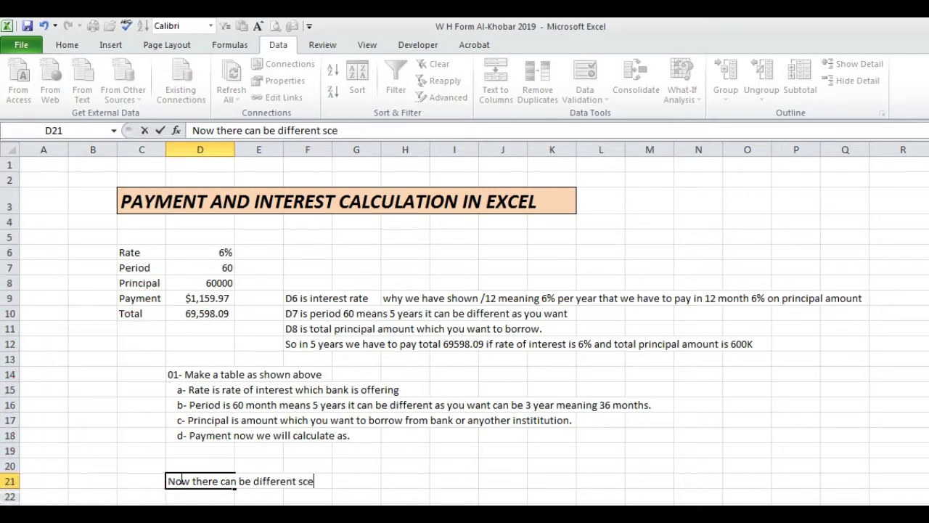
text(nario which one is s)
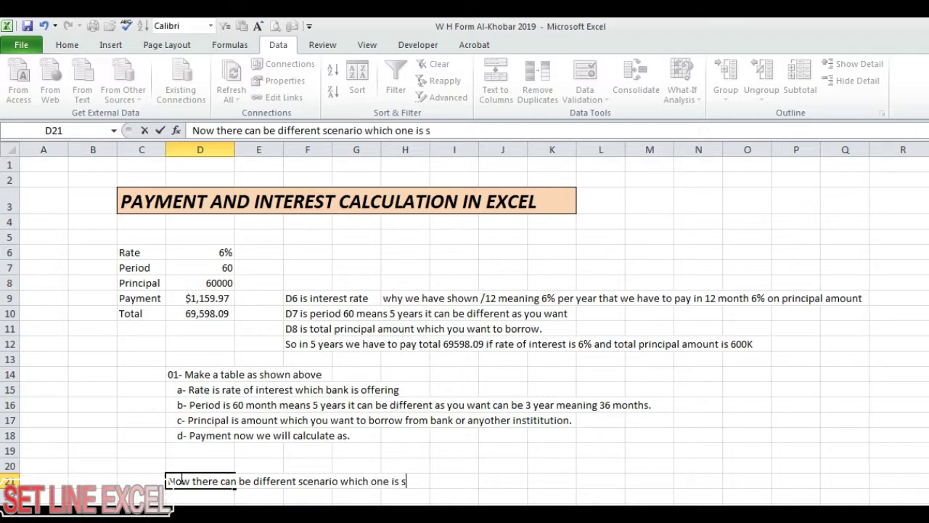
text(table for fou.)
key(Return)
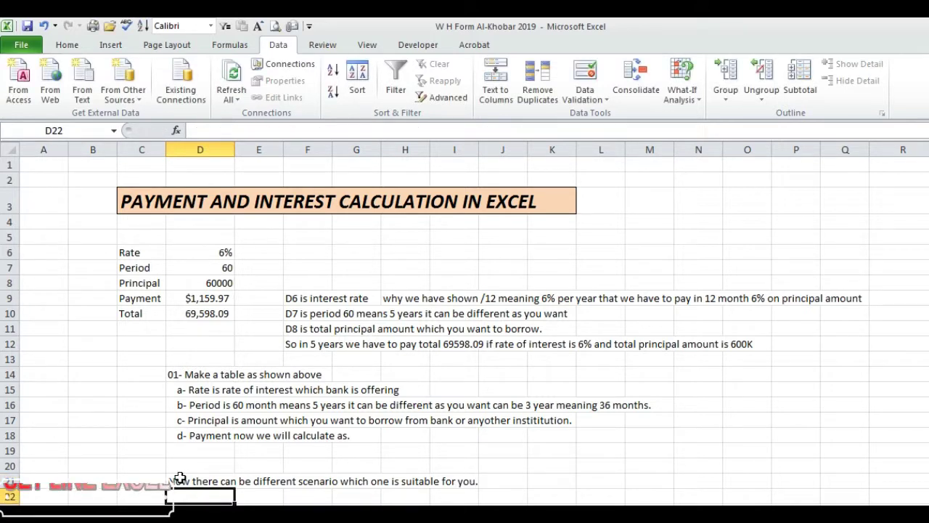
text(so follow)
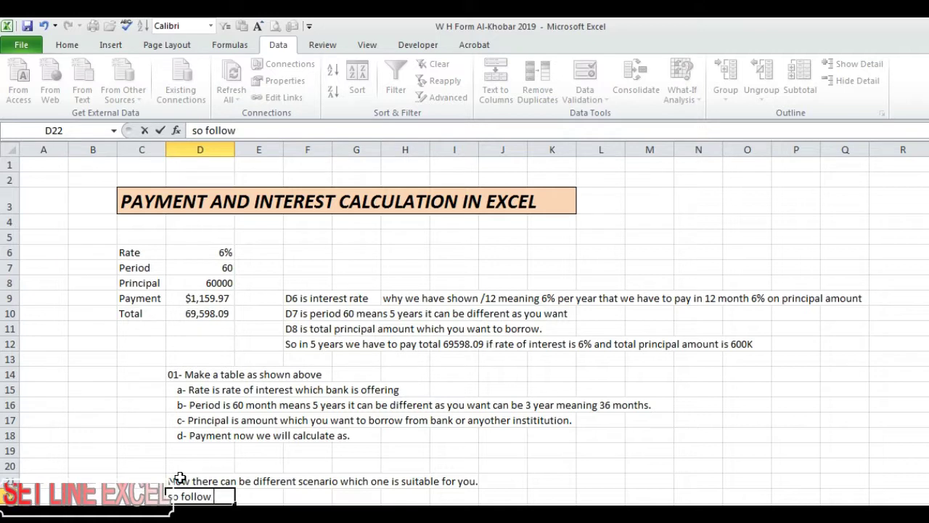
text(ing )
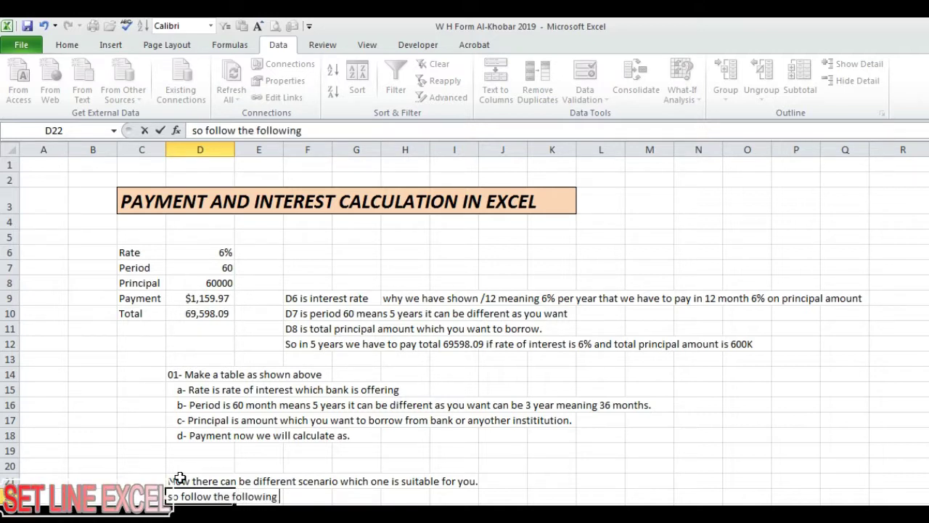
text(steps.)
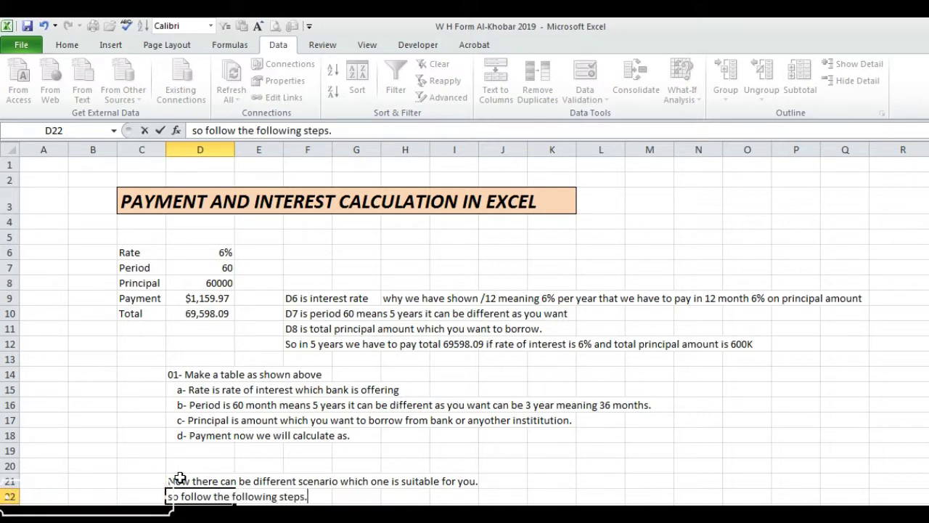
key(Return)
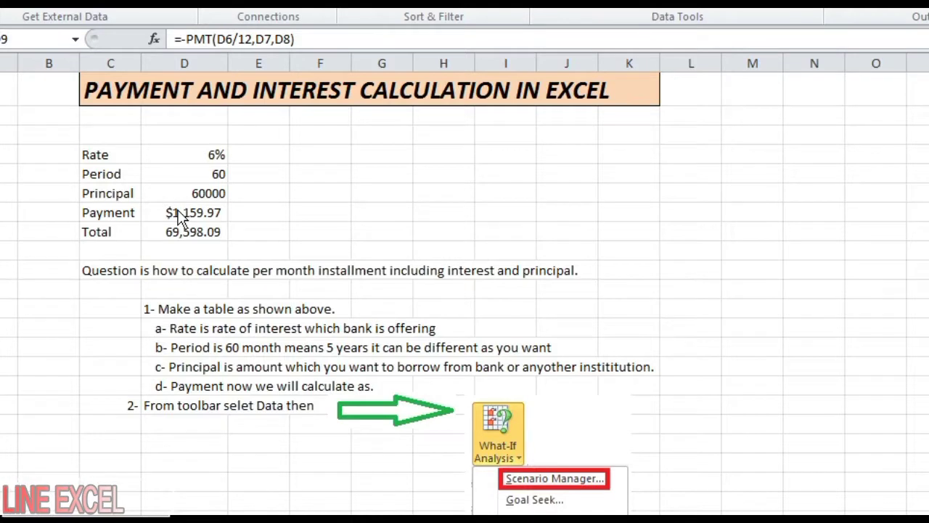
Step: Format D9 as Accounting with no currency symbol and give it a yellow fill
click(179, 213)
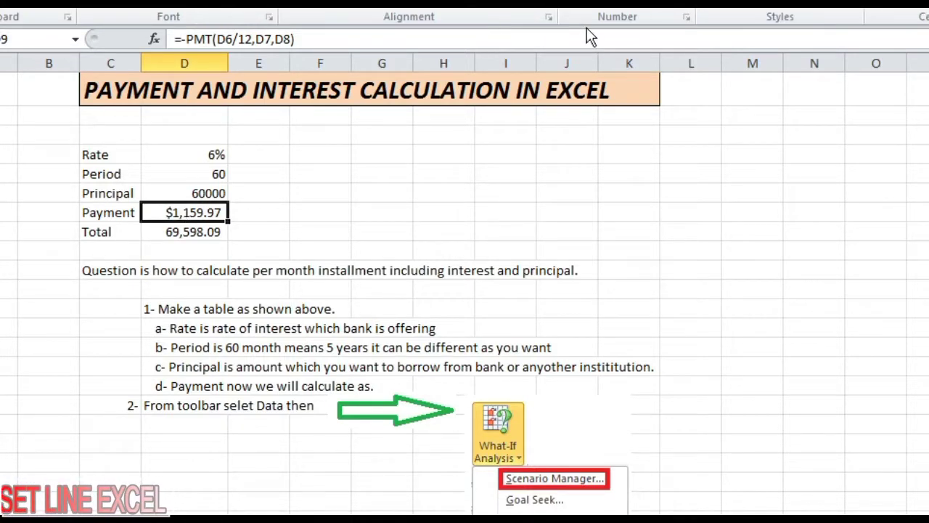
click(580, 4)
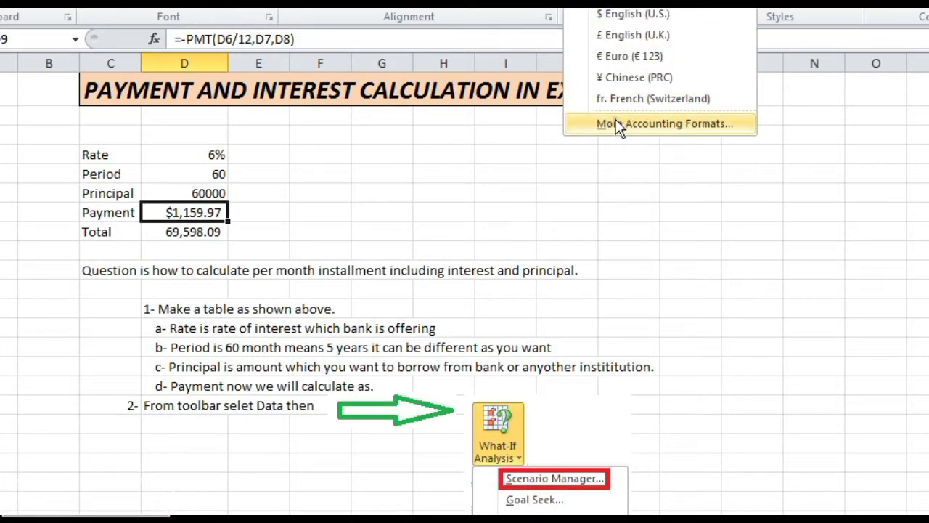
click(619, 127)
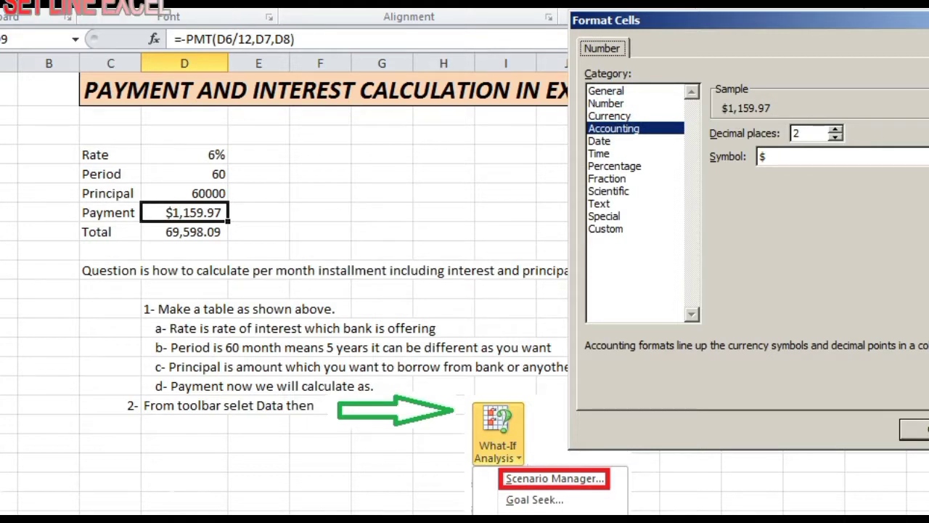
key(alt+Down)
key(Up)
key(Return)
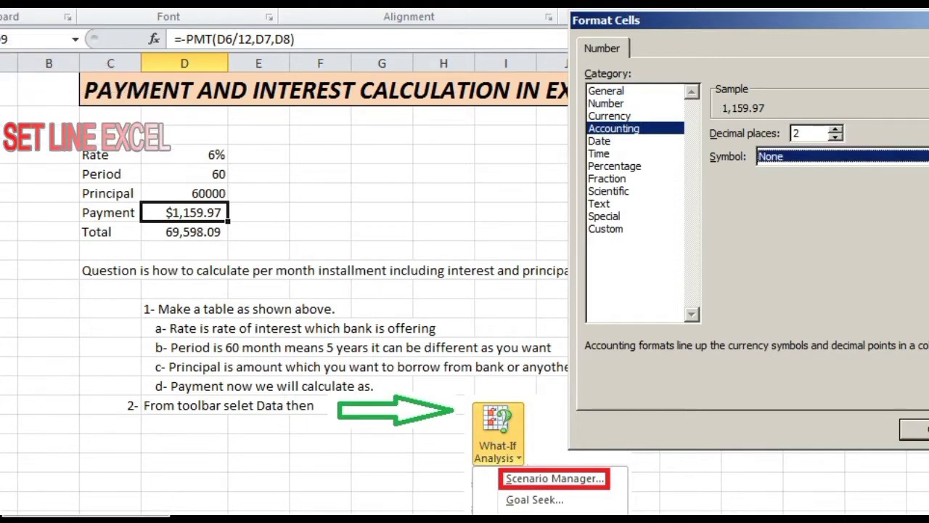
key(Return)
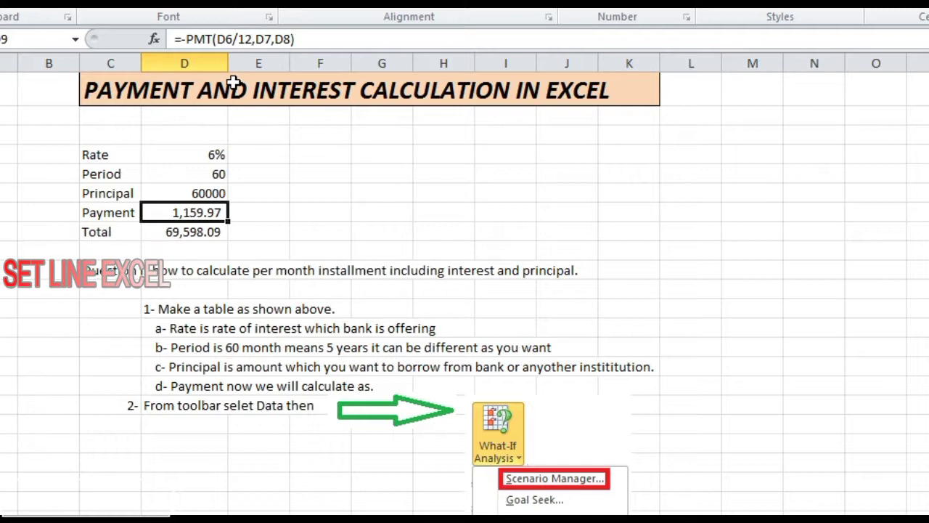
click(233, 2)
click(269, 132)
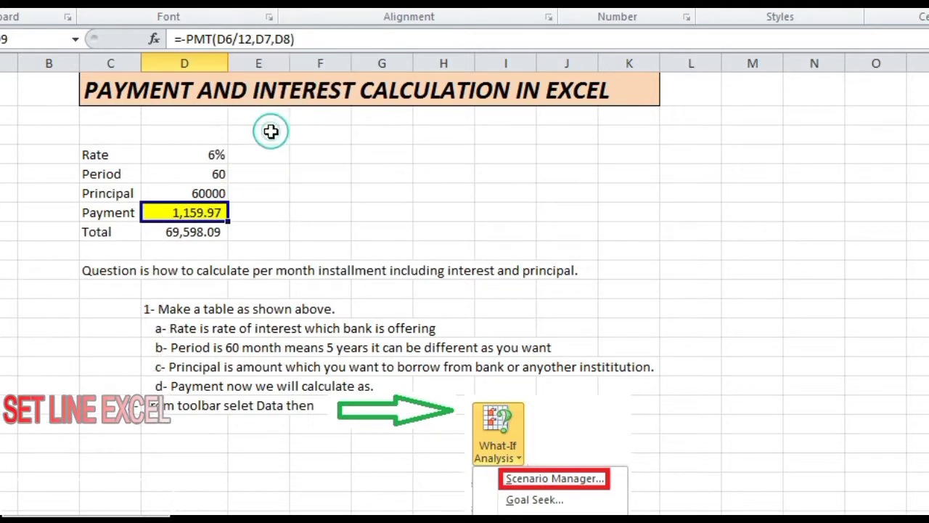
key(Right)
key(Right)
key(Right)
text(Si)
key(BackSpace)
text(o)
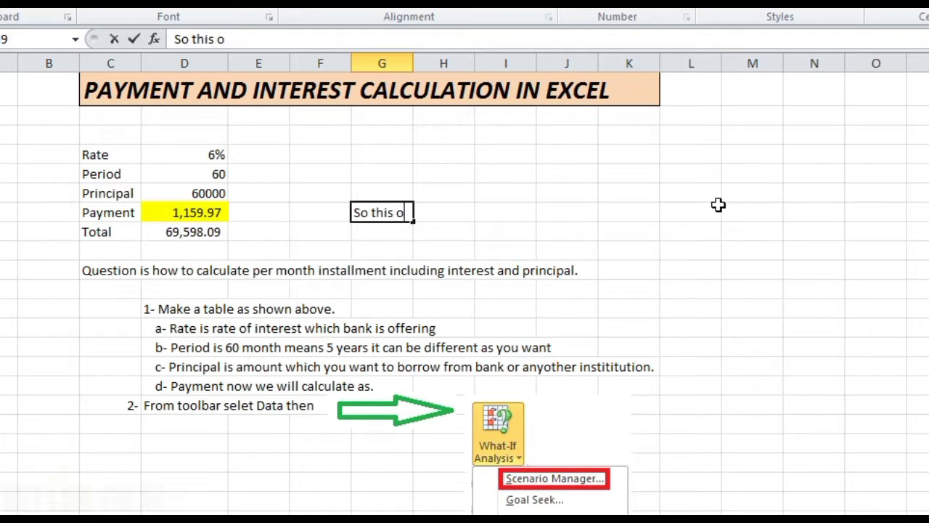
key(BackSpace)
text(is our monthly instal)
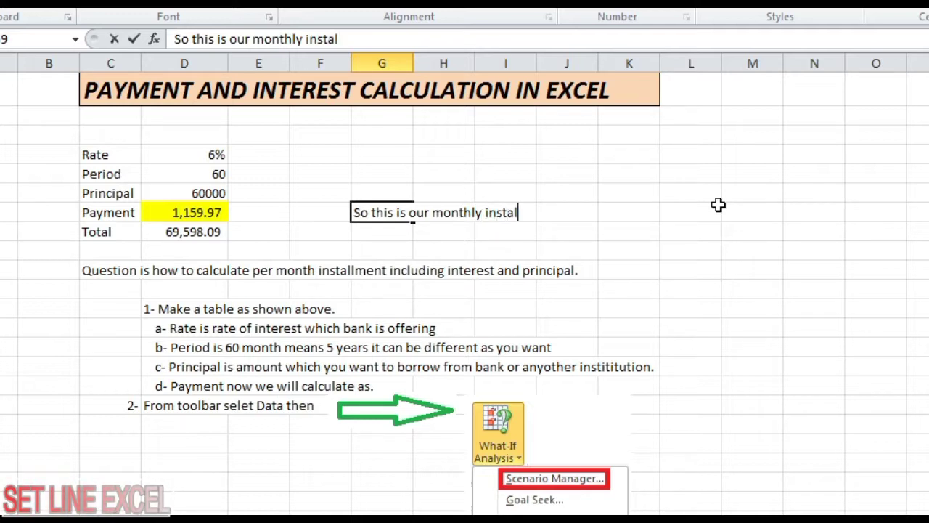
text(which we)
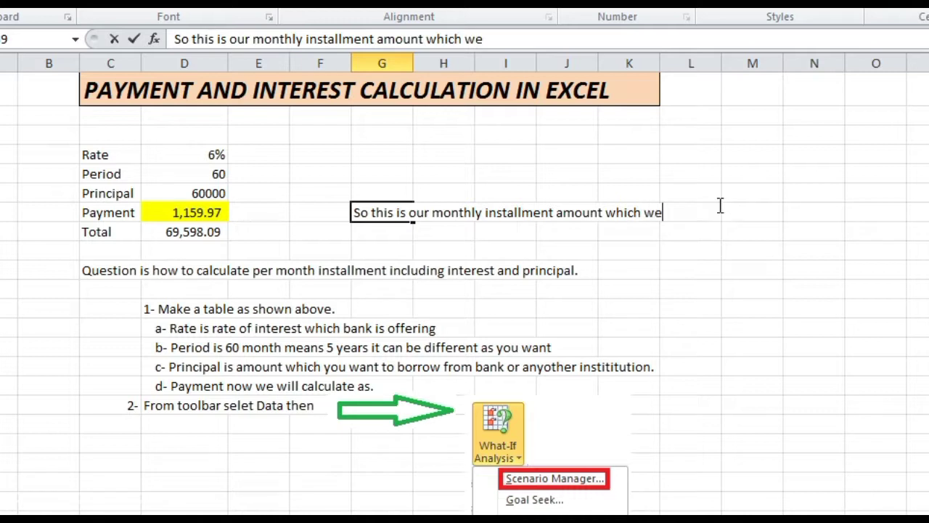
text( have to pay)
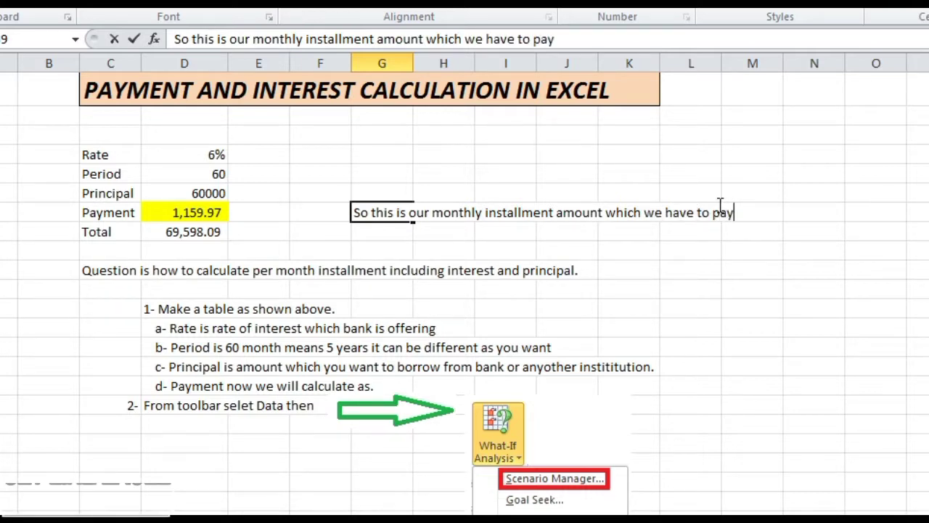
key(Return)
key(Right)
key(Right)
key(Right)
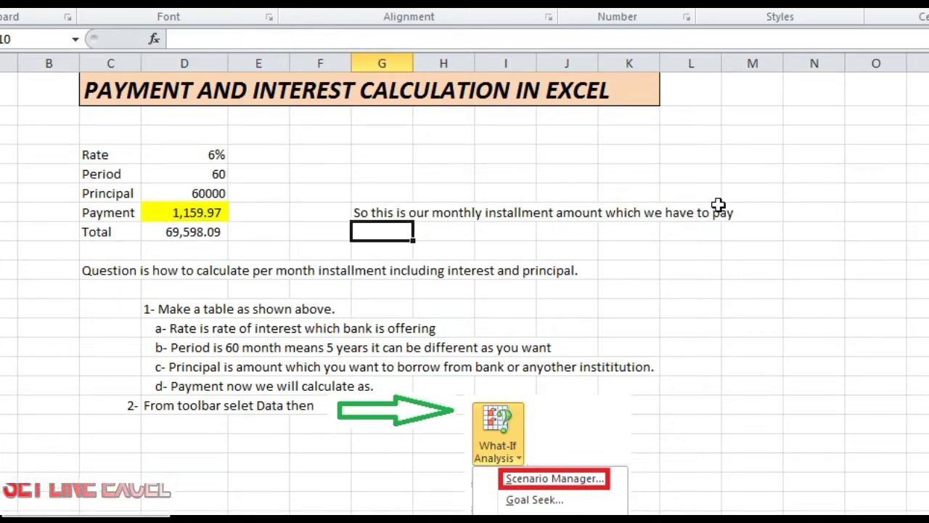
text(=)
click(190, 210)
text(*)
click(207, 172)
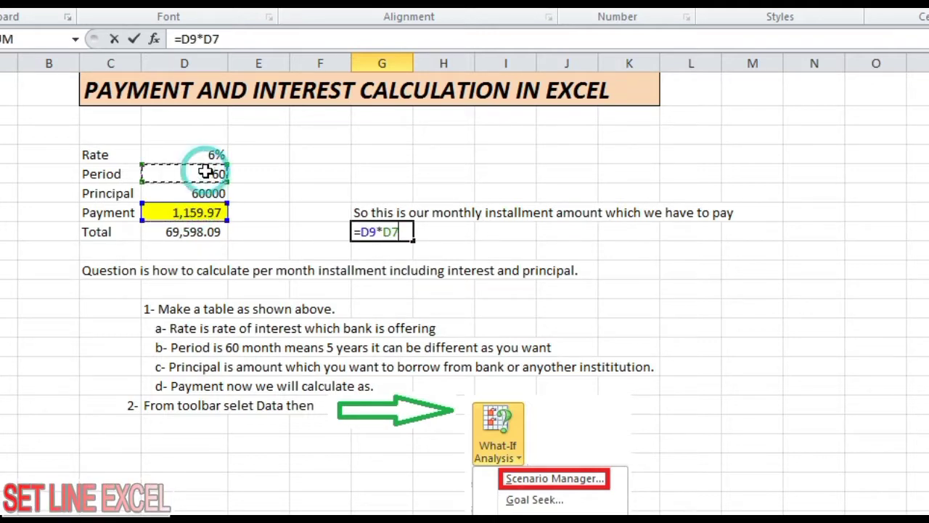
key(Return)
click(218, 249)
click(196, 232)
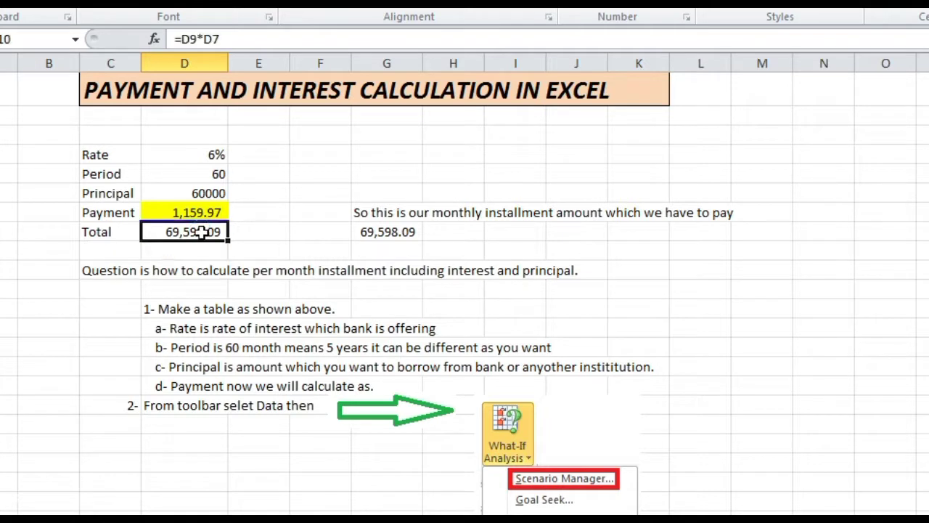
click(381, 233)
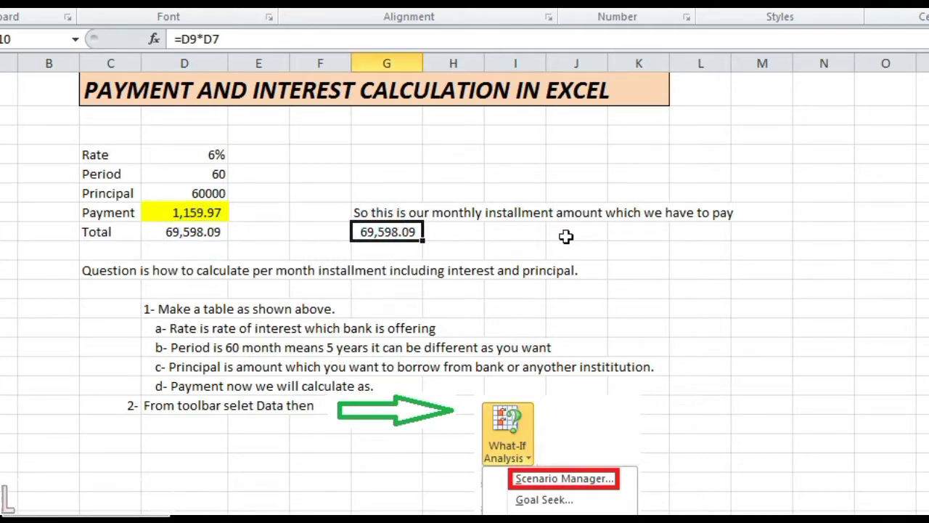
key(Delete)
click(366, 209)
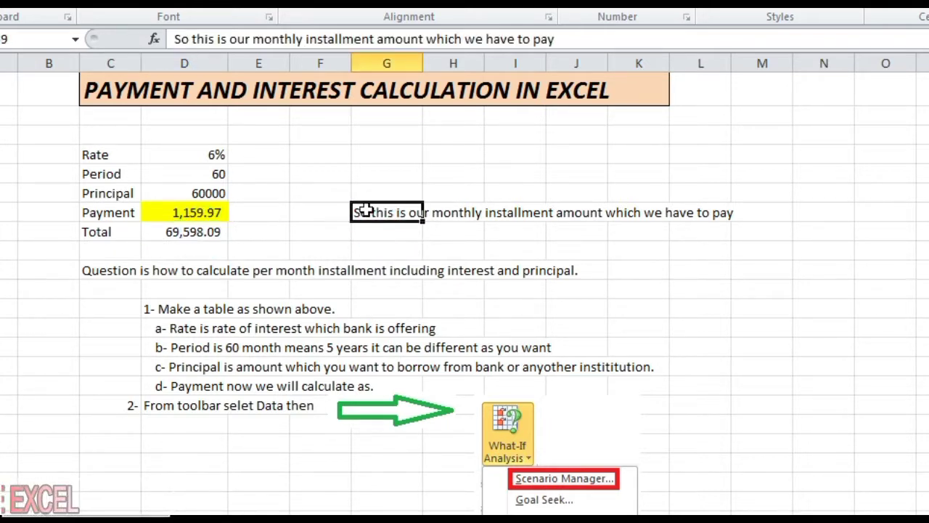
key(Delete)
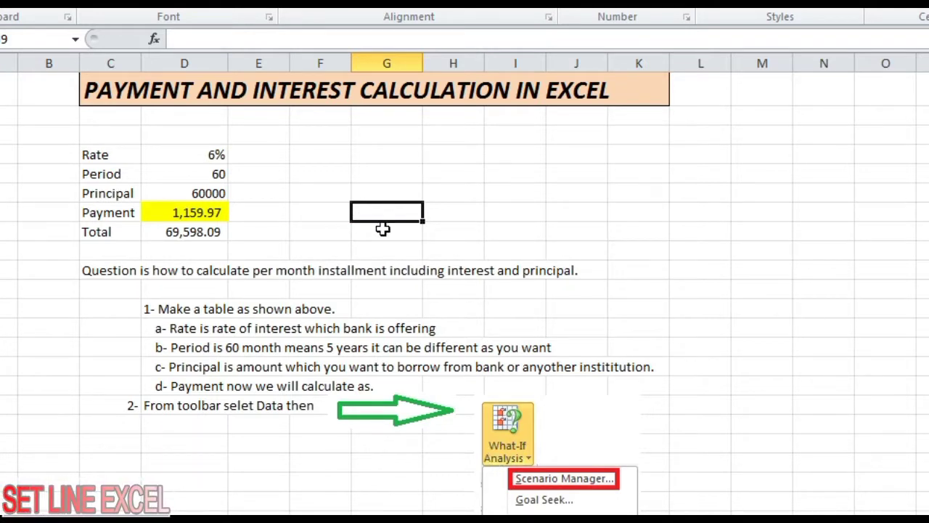
Step: Enter a note in G9 about comparing options when interest rate, period or principal amount changes
text(Now )
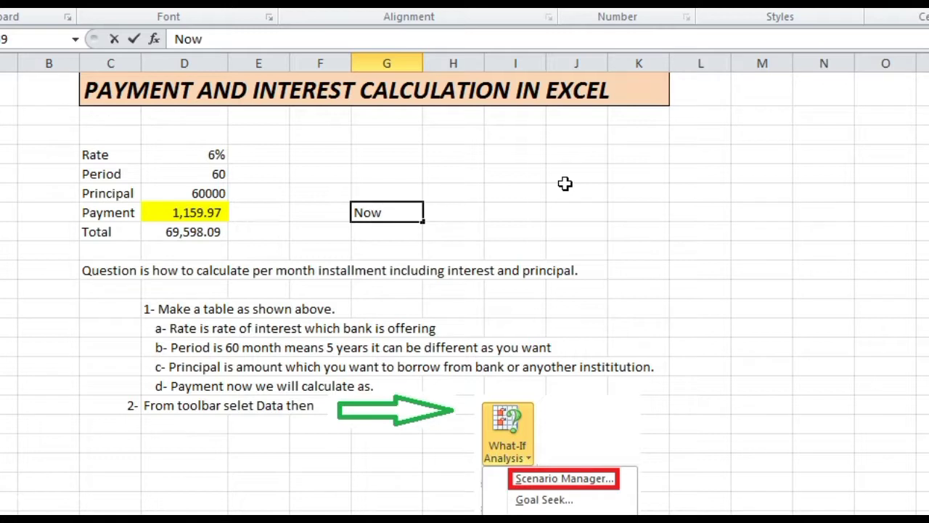
text(we a)
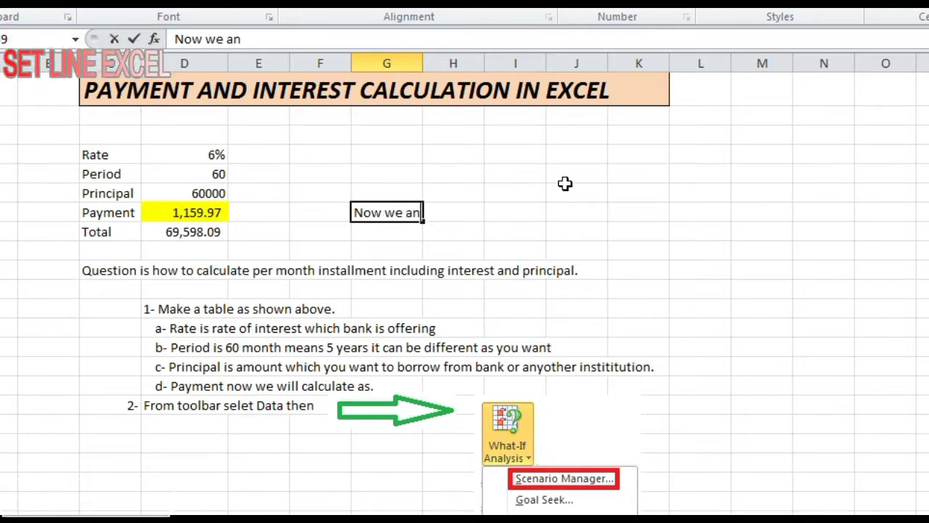
key(BackSpace)
text(can make a comperison that which optio)
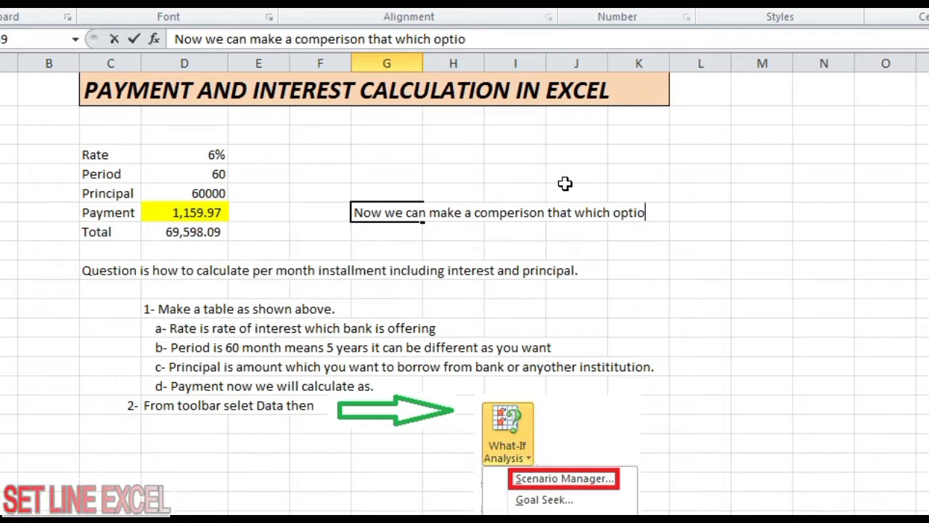
text(n is sut)
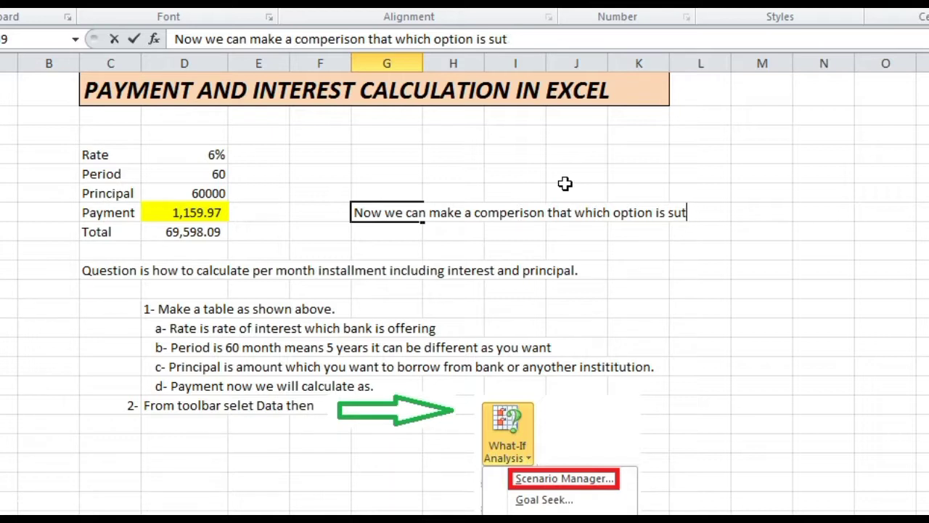
text(ia for us if rate )
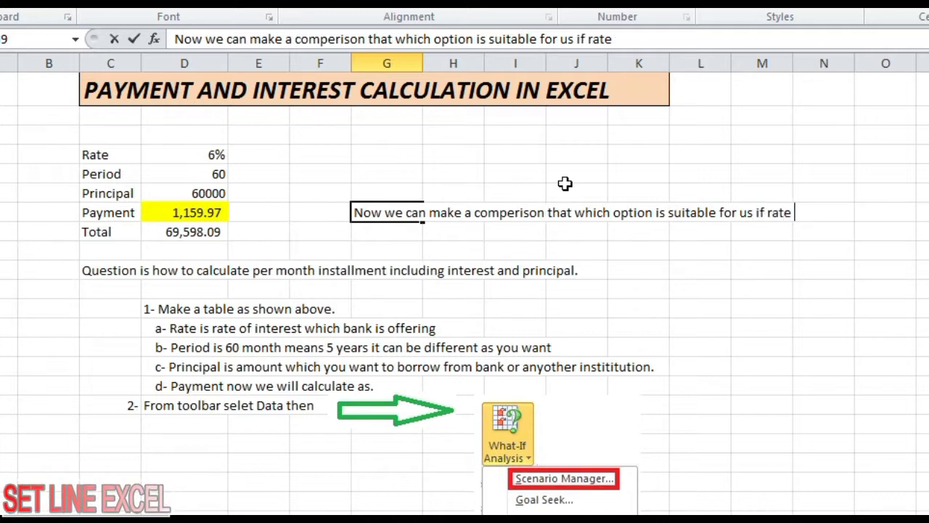
text(of interest is cahnged)
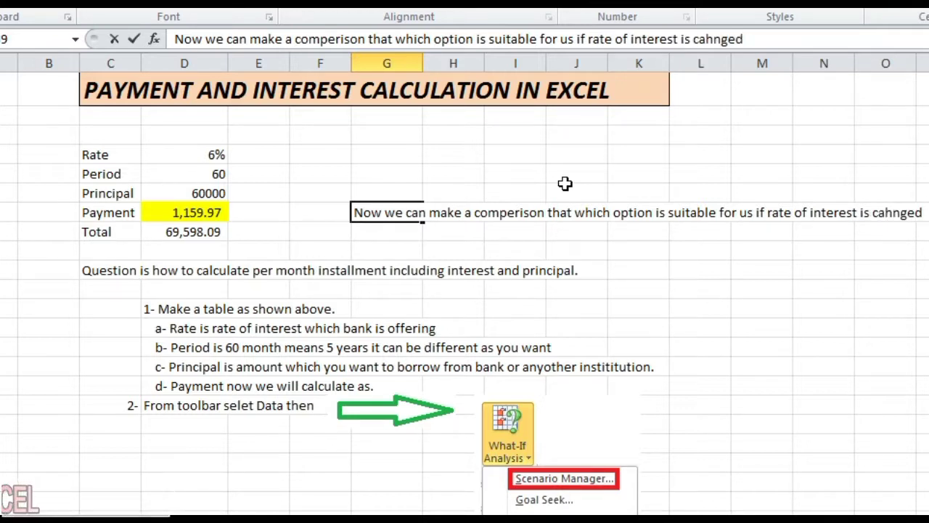
text(period is changed or )
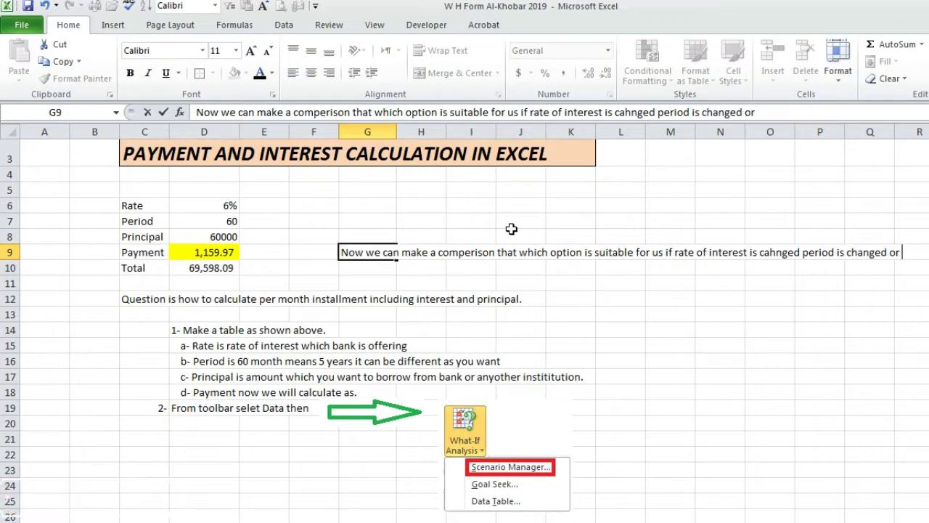
text(principal amount is changed)
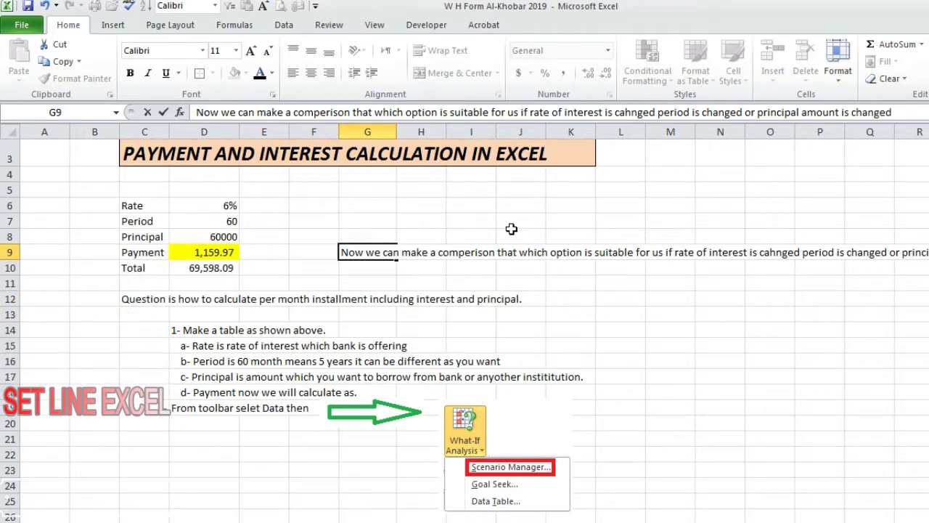
key(Return)
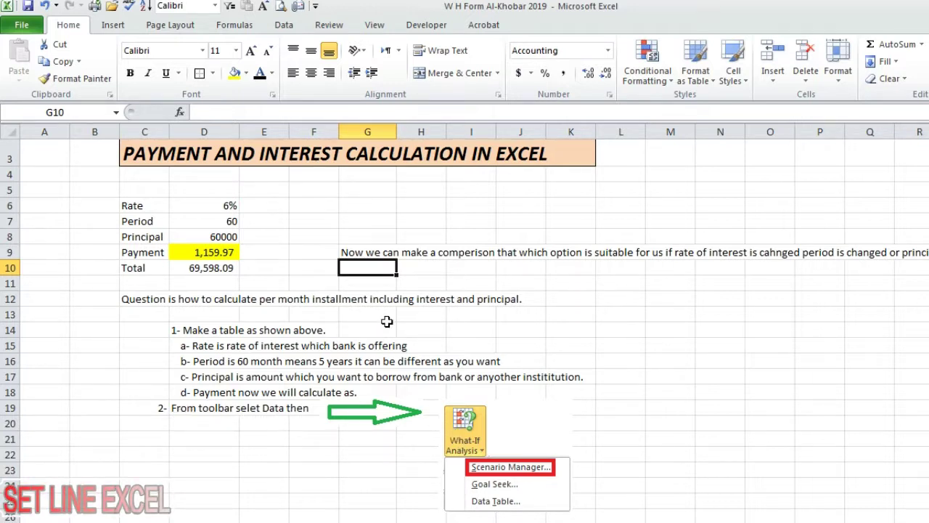
Step: Select the Rate, Period and Principal cells D6:D8 and open Scenario Manager
click(287, 28)
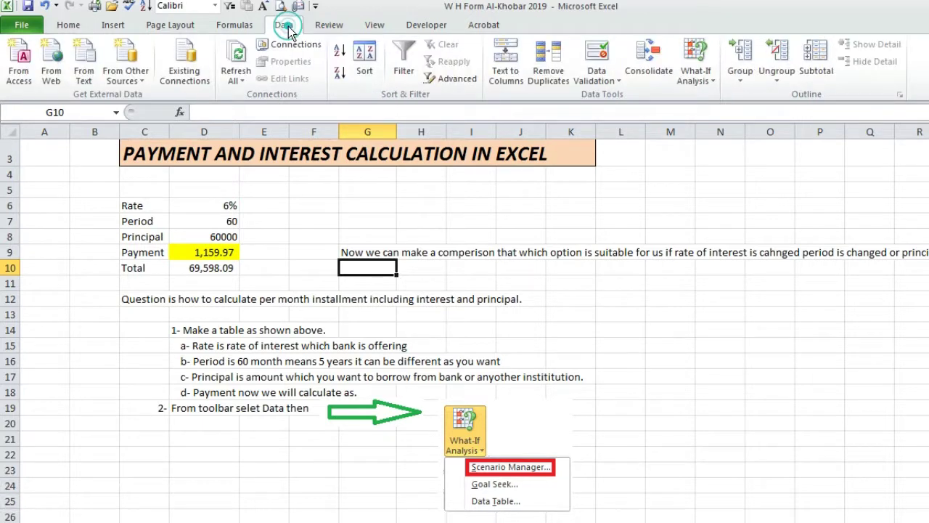
click(697, 71)
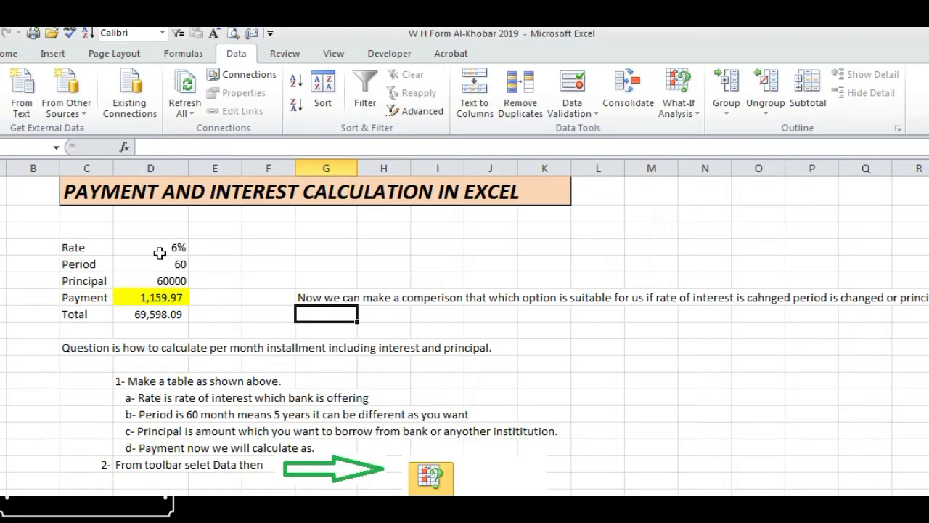
drag(209, 209, 216, 235)
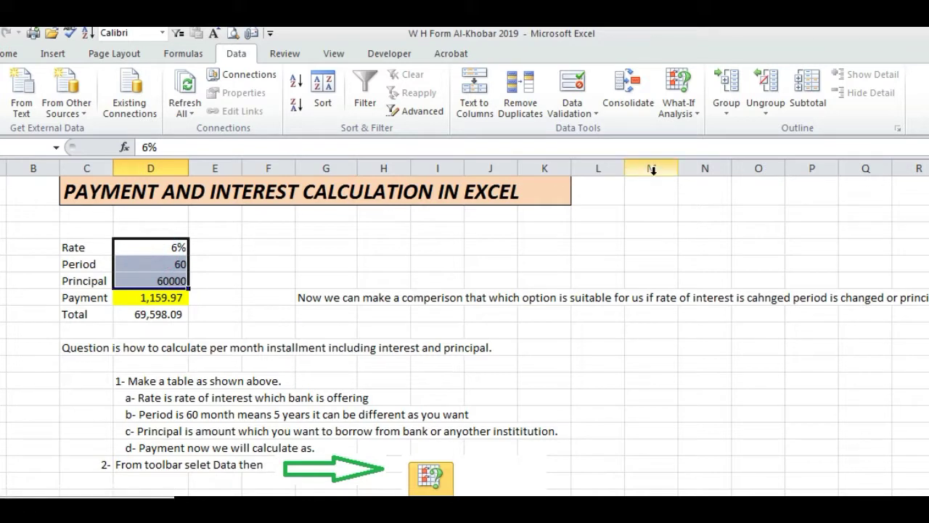
click(695, 109)
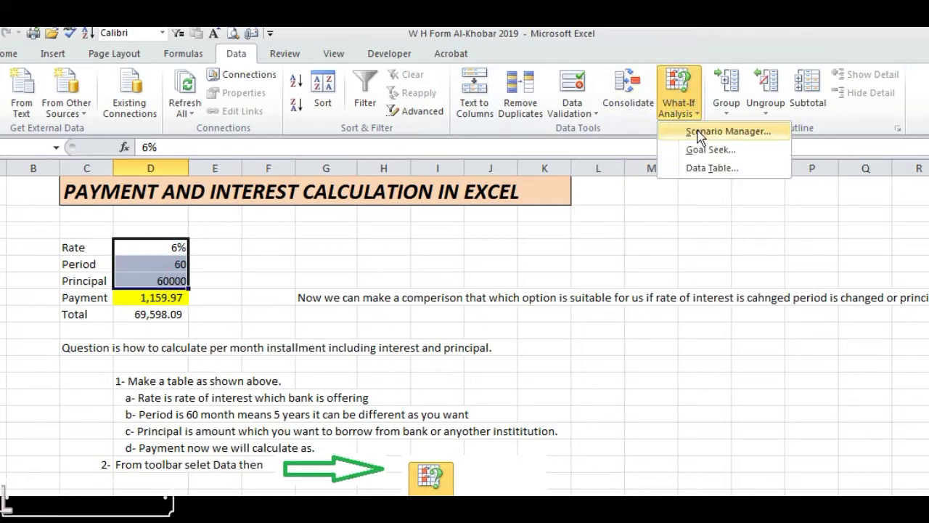
click(697, 132)
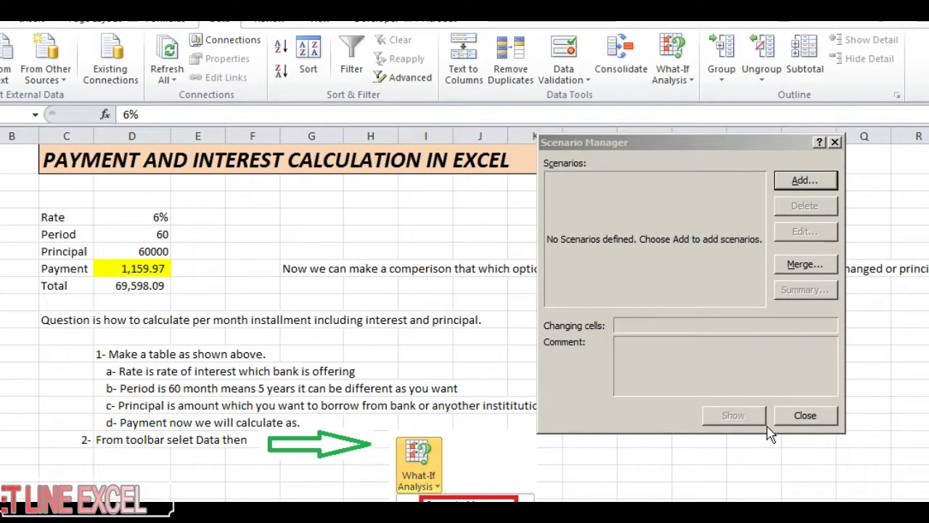
drag(146, 217, 145, 251)
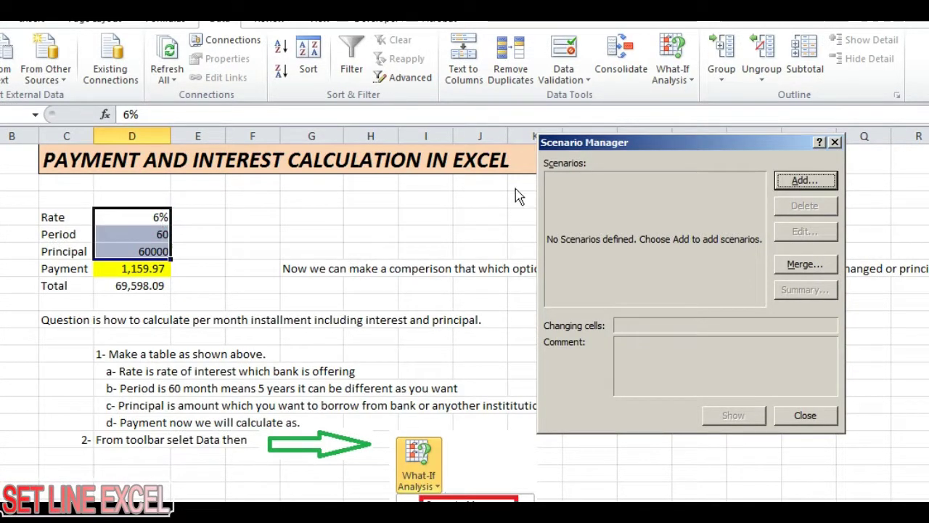
Step: Add a scenario named Fair with values 0.06, 60 and 60000, and show it
click(814, 181)
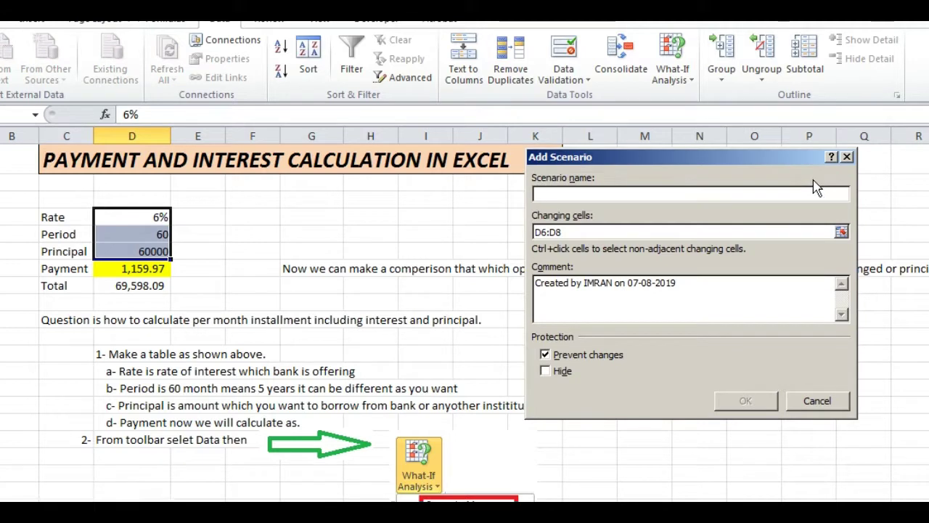
text(Fair)
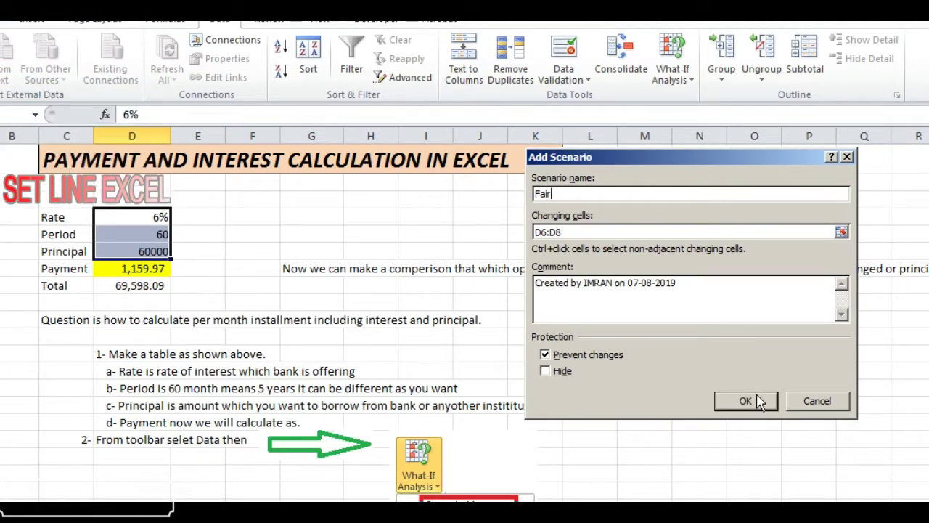
click(744, 399)
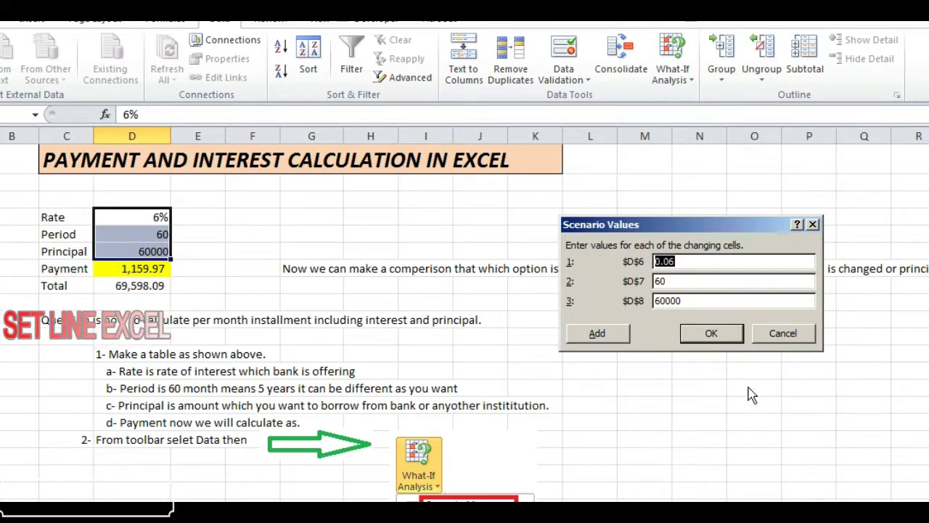
click(682, 261)
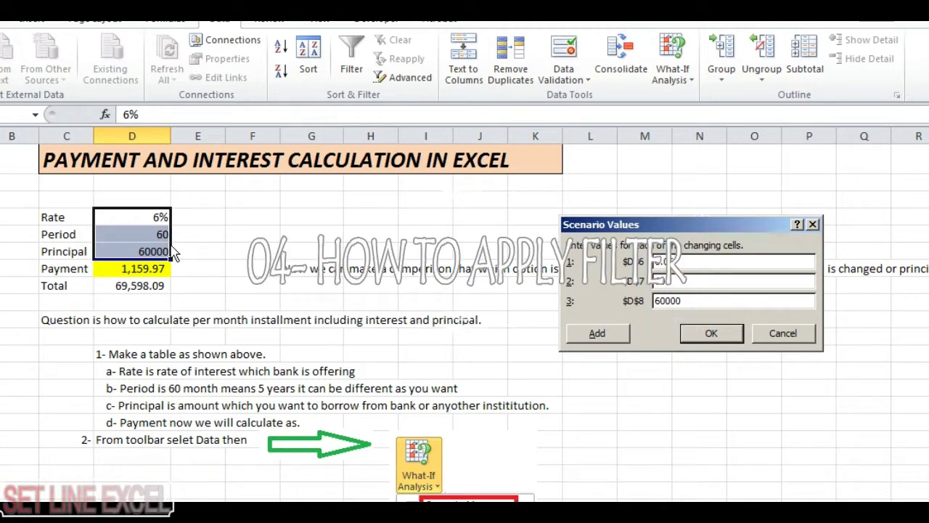
click(708, 336)
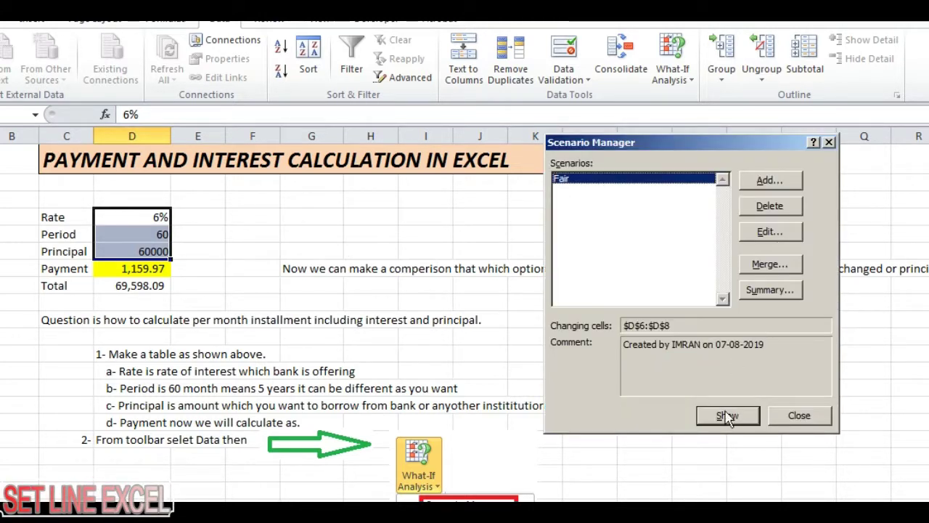
click(724, 418)
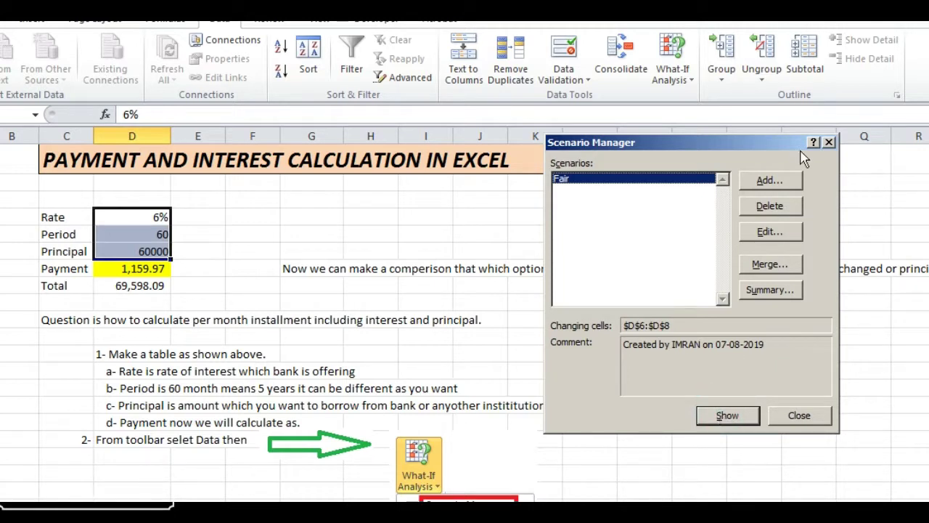
Step: Add a Good scenario with a 0.03 rate and show it, giving payment 1,078.12
click(795, 186)
text(Good)
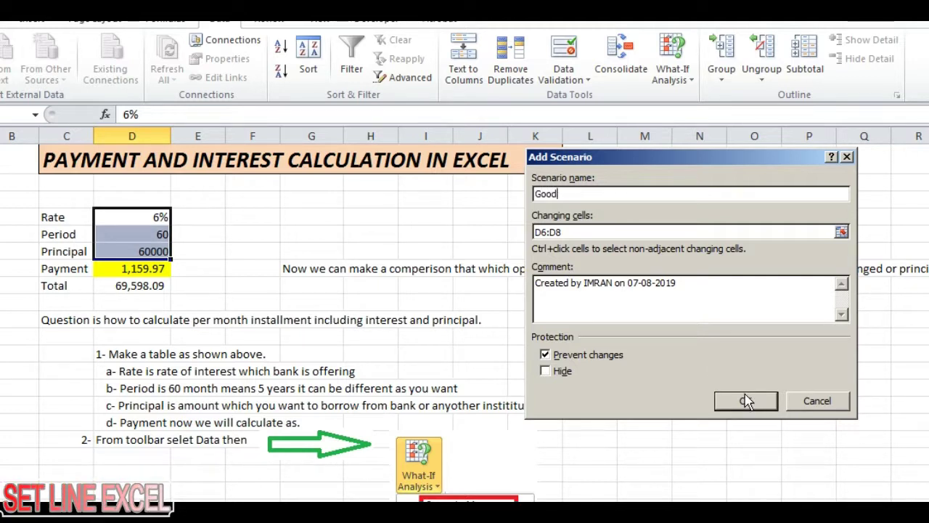
click(747, 401)
click(679, 266)
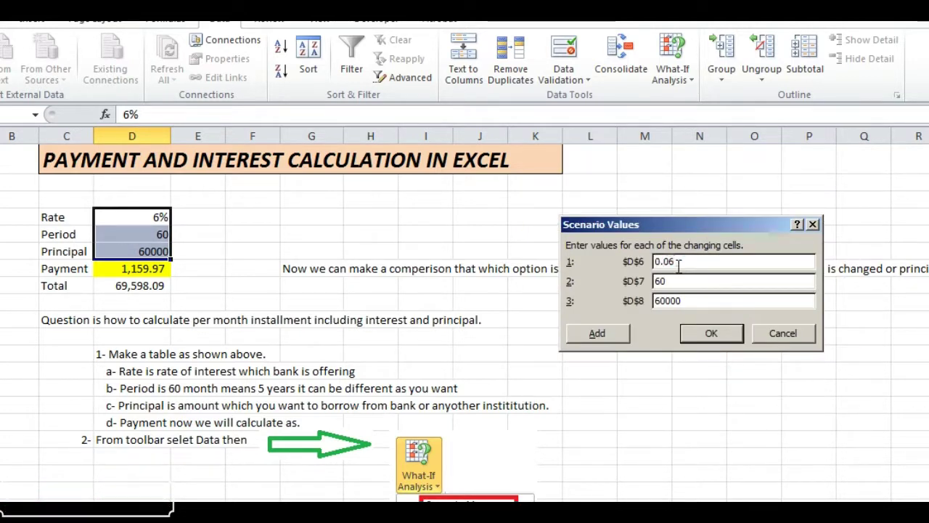
key(BackSpace)
text(3)
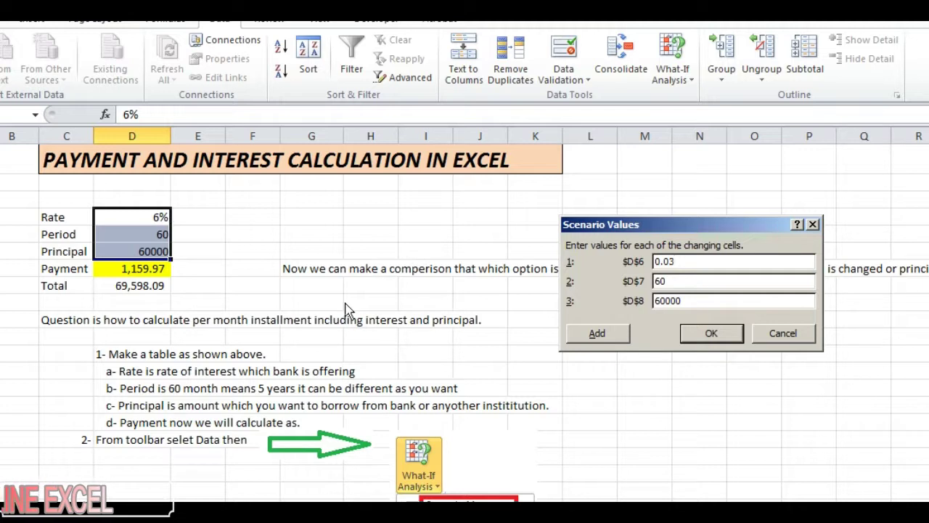
click(704, 338)
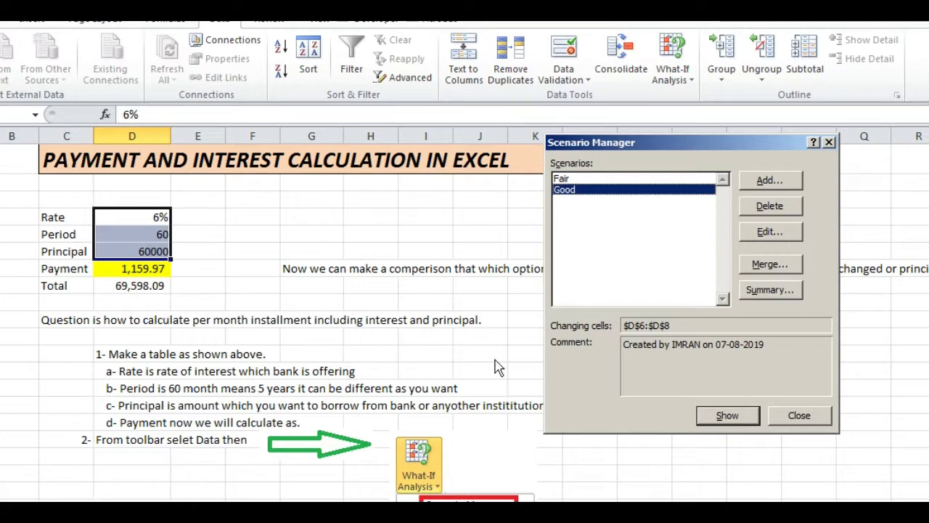
click(726, 415)
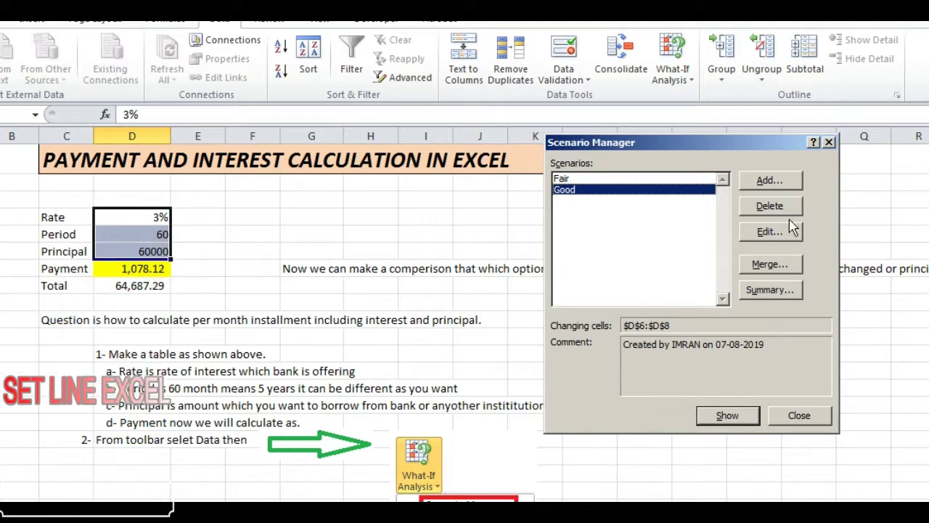
Step: Add a scenario named Bad with a 0.09 rate
click(778, 183)
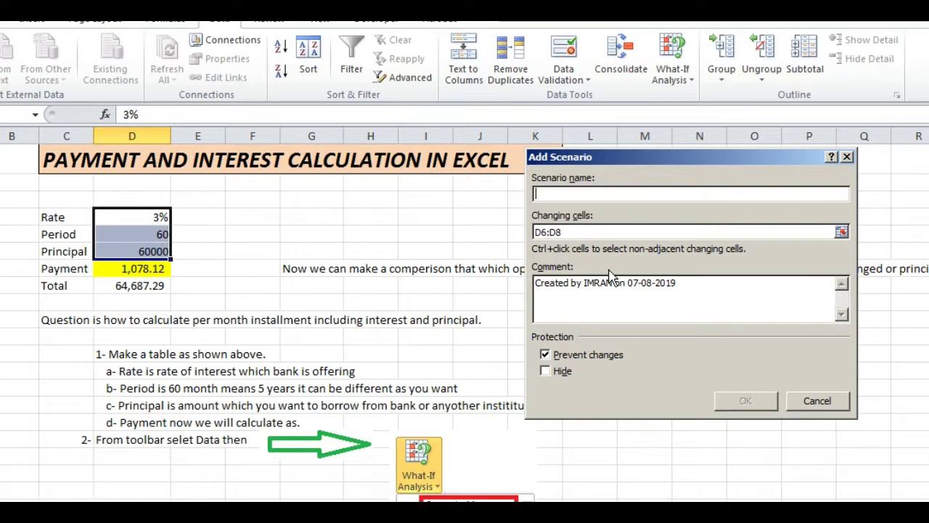
text(Bad)
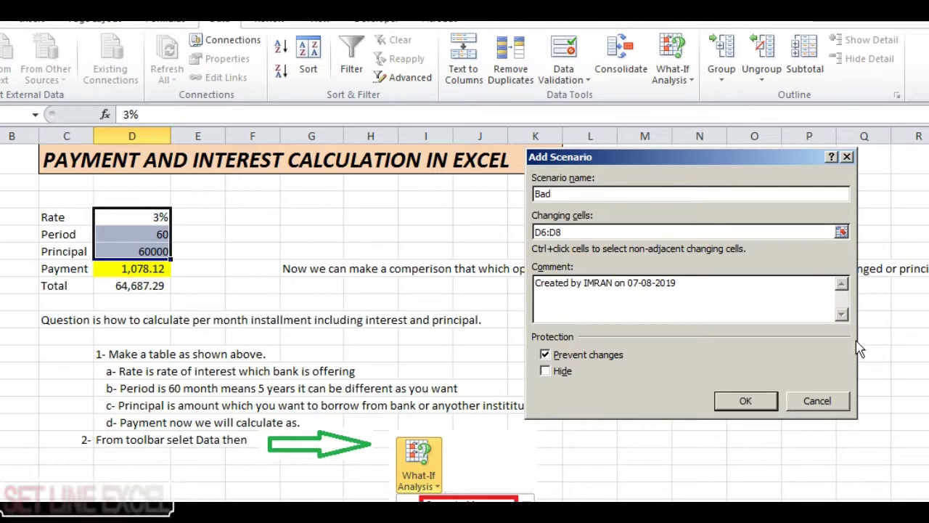
click(746, 401)
click(682, 264)
key(BackSpace)
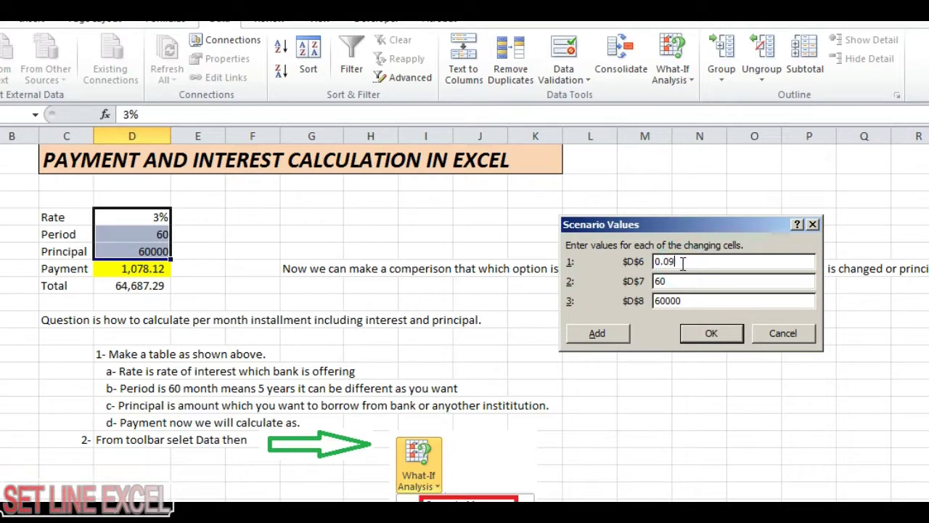
click(711, 335)
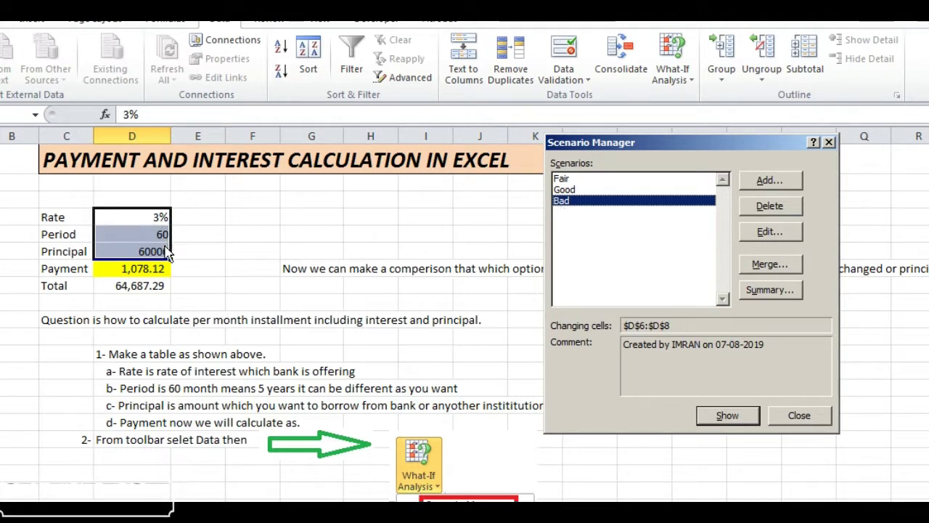
Step: Show the Bad, Good, then Fair scenarios, ending with Fair's 1,159.97 payment
click(739, 421)
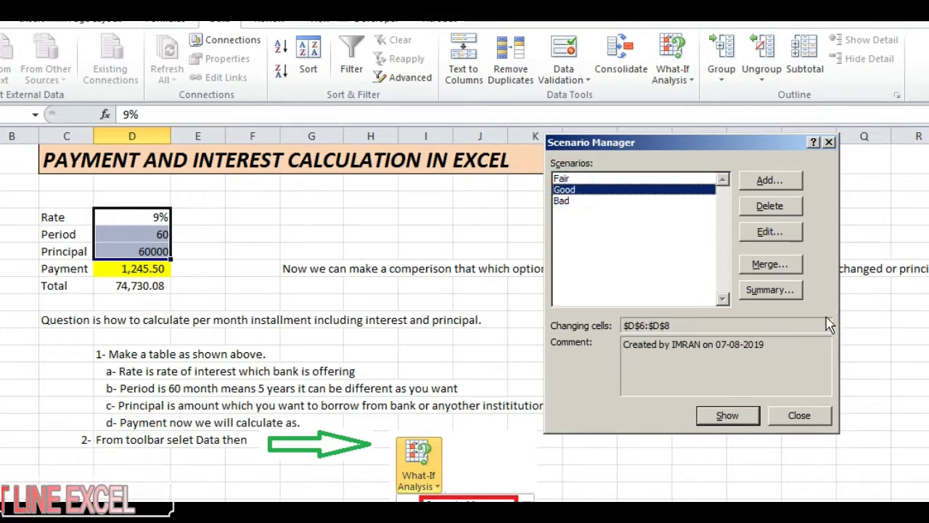
click(726, 414)
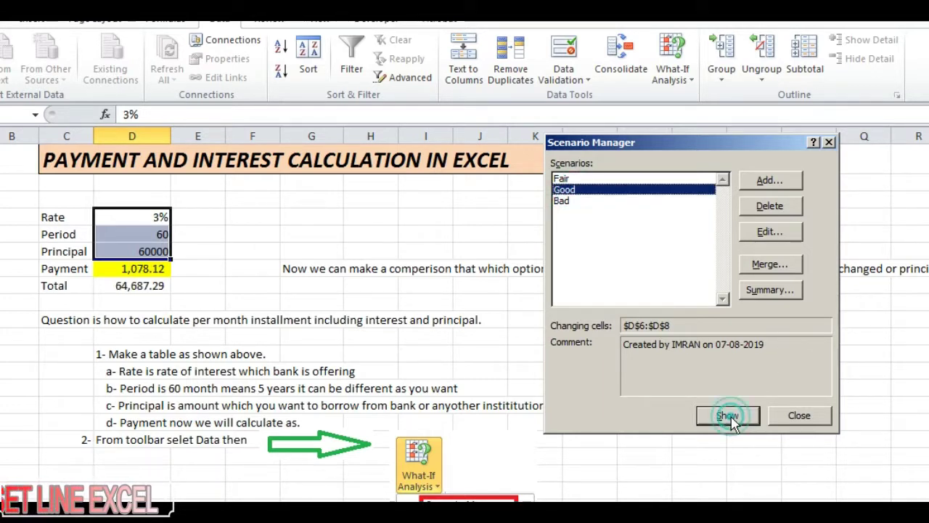
click(573, 179)
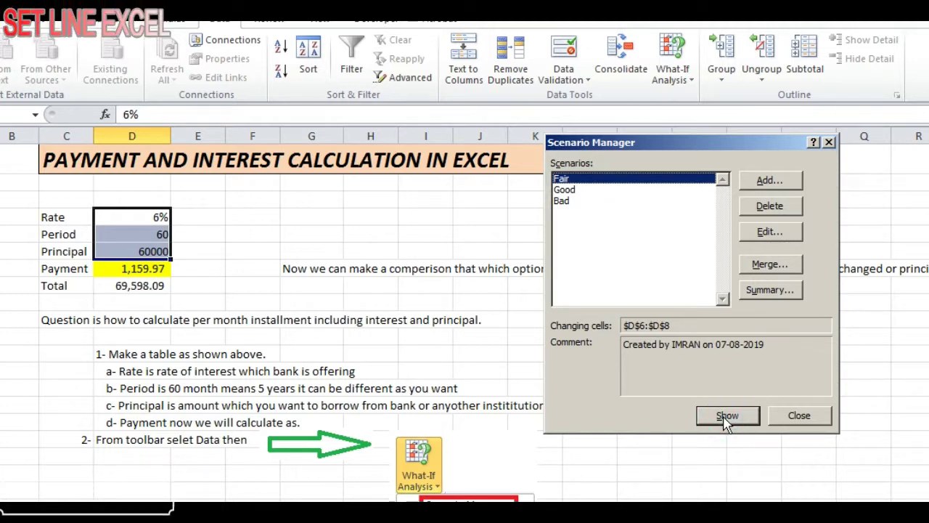
Step: Generate a scenario summary report using result cell D10
click(771, 290)
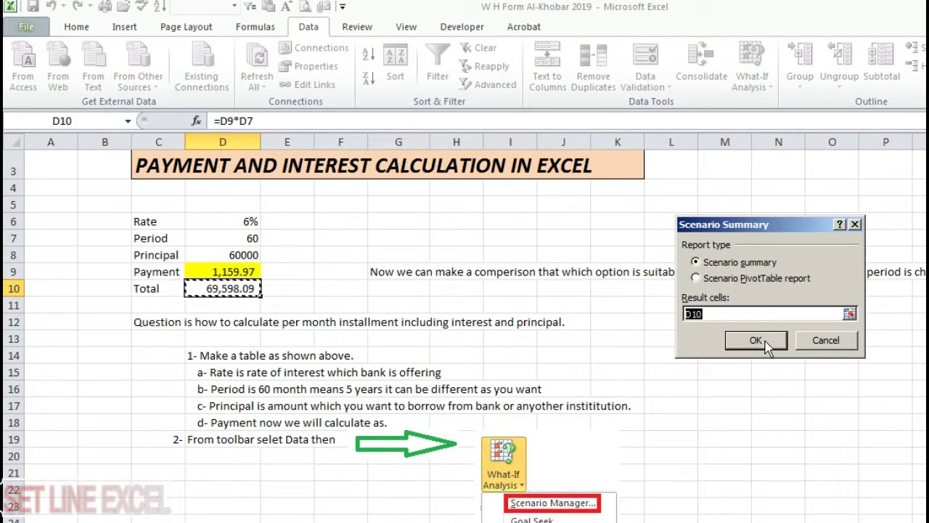
click(758, 340)
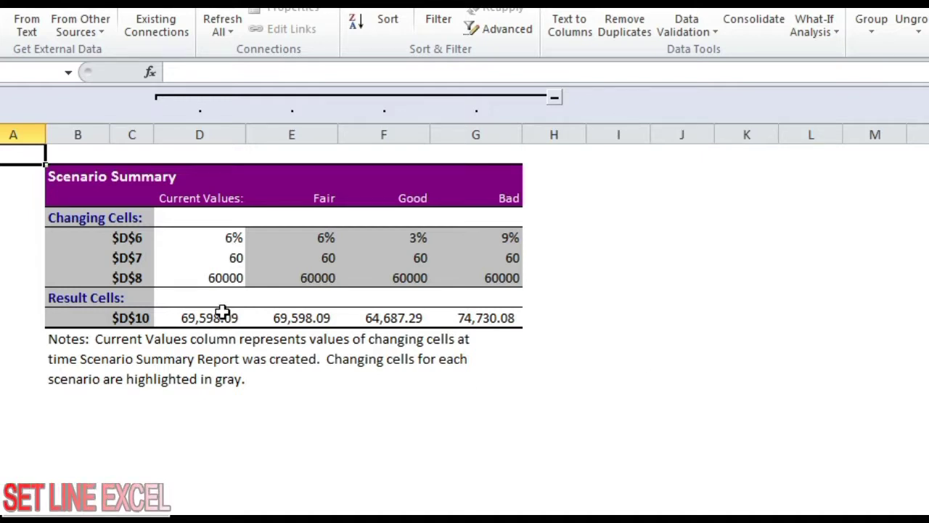
Step: Below the summary notes, type 'If interest is 6% and period of payment is 60 month… total payable amount will be'
click(118, 417)
click(79, 422)
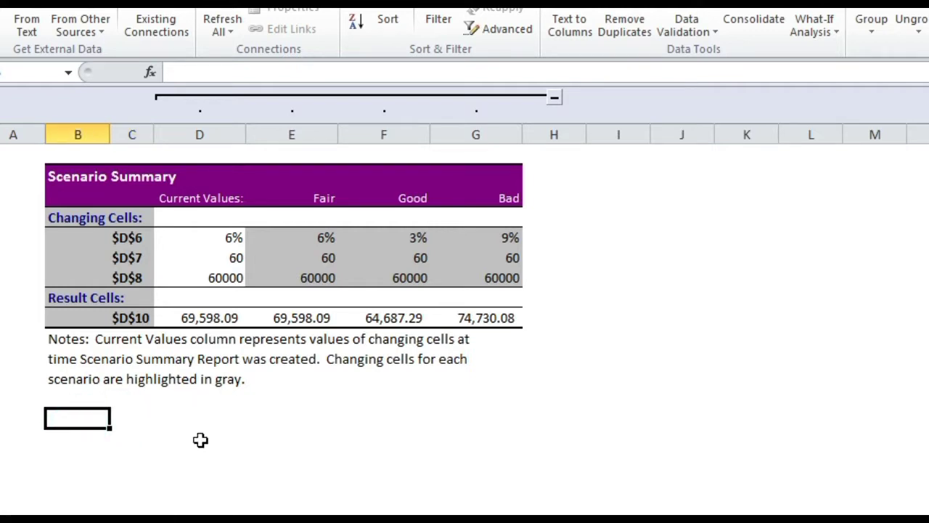
text(If ra)
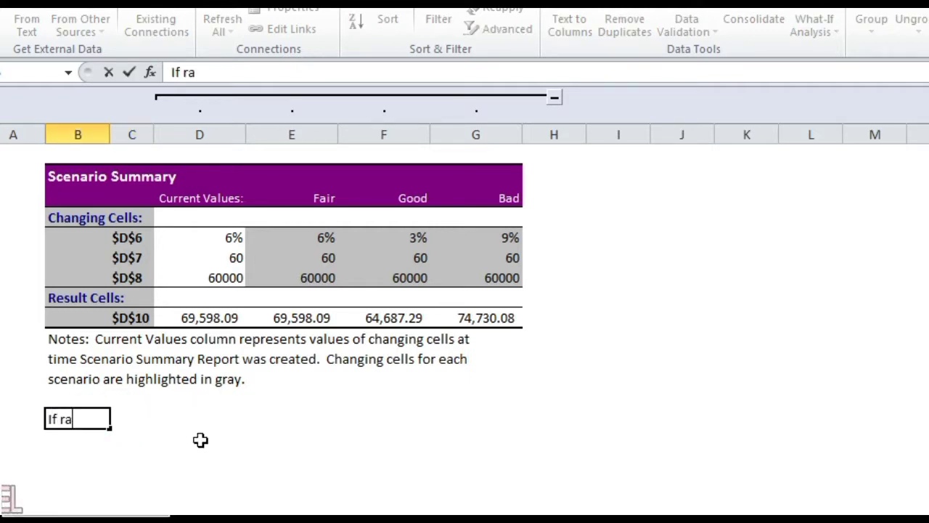
text(nteren)
key(BackSpace)
text(st is 6% and)
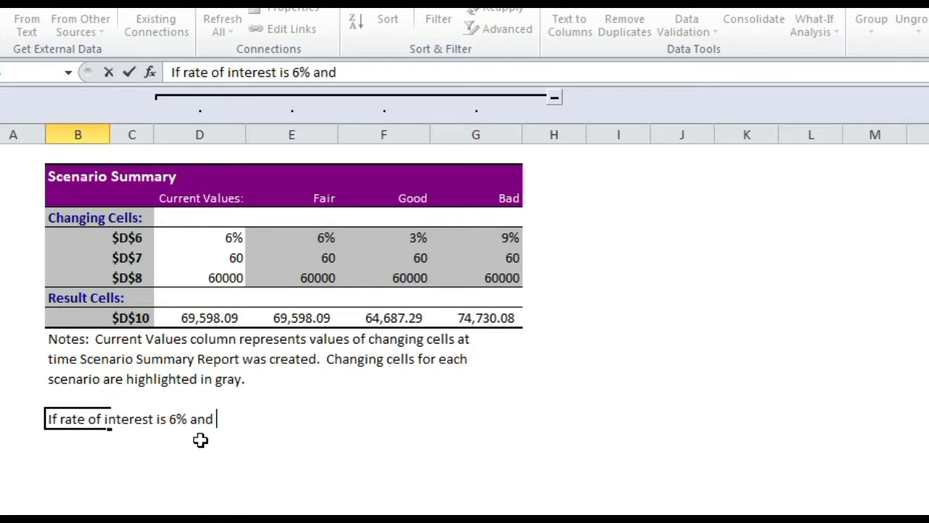
text( period of payment is)
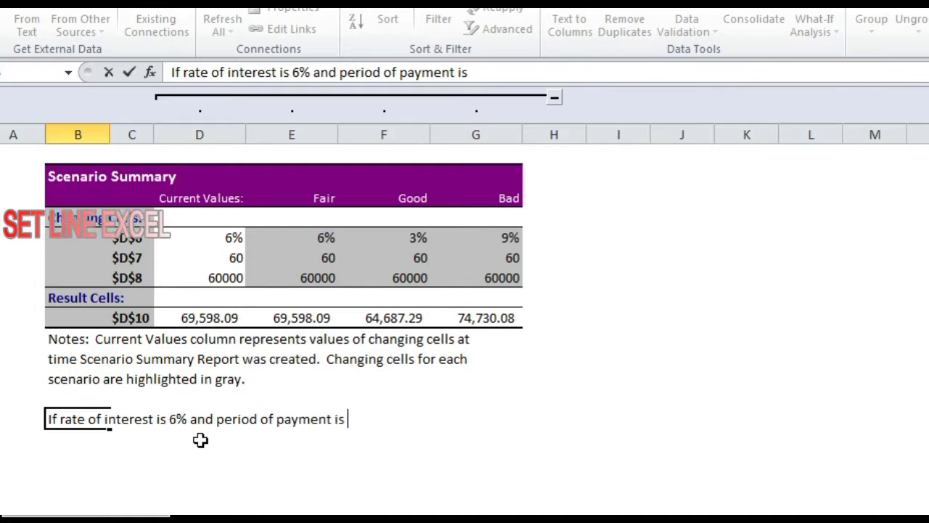
text( 60)
text( month me)
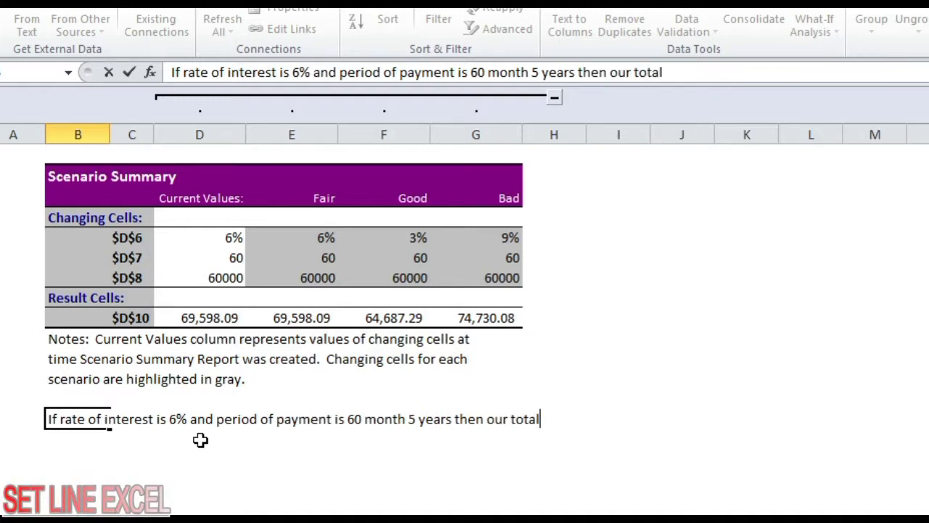
text(ayment)
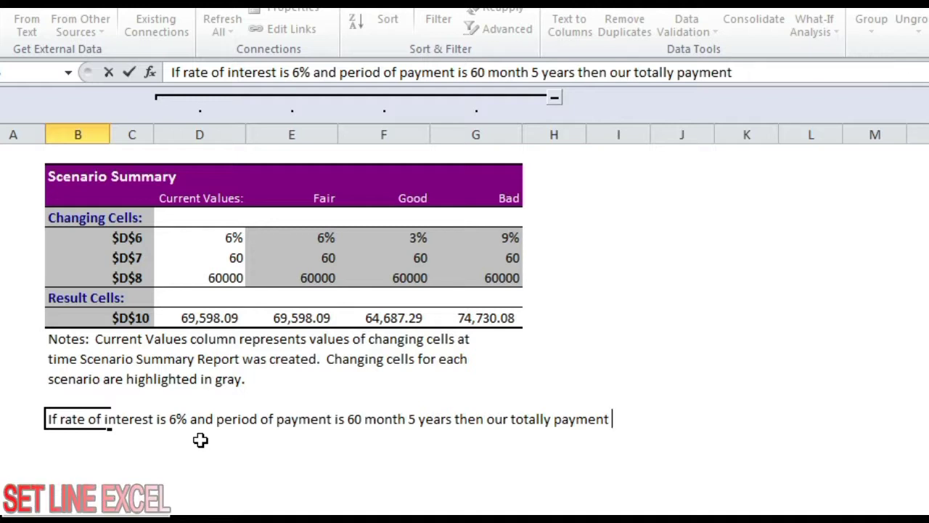
key(BackSpace)
key(BackSpace)
key(BackSpace)
key(BackSpace)
key(BackSpace)
text(able amount wi)
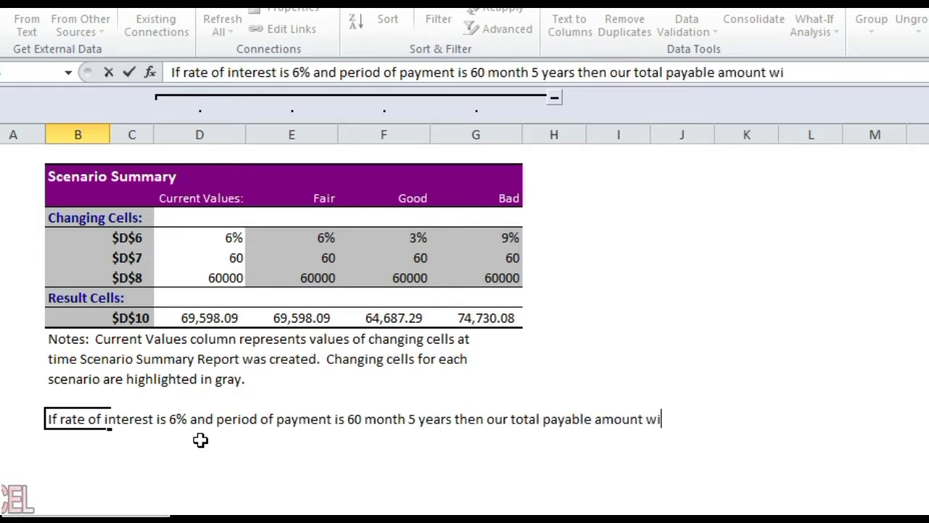
text(ll be)
click(304, 318)
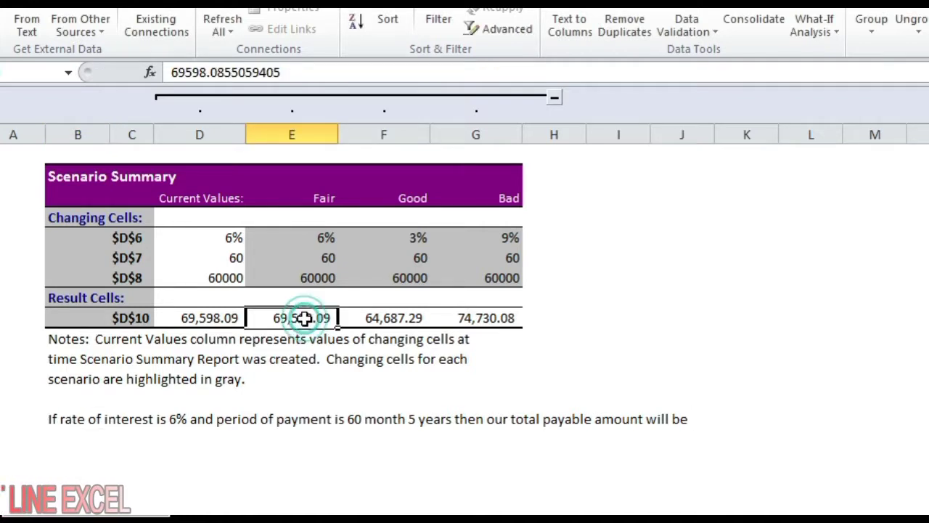
click(720, 416)
Step: Add the note 'if we make any changes in rate of inters can see the results' and review Good/Bad values
click(64, 441)
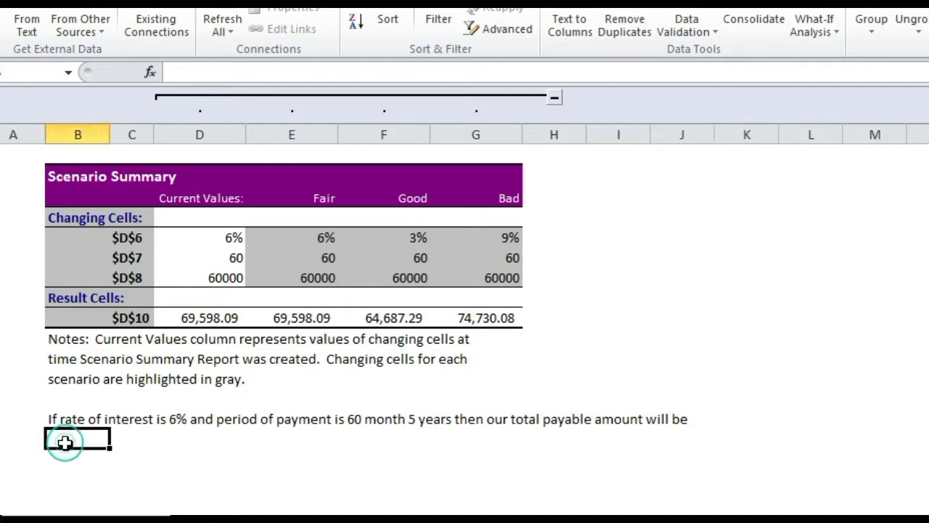
text(if)
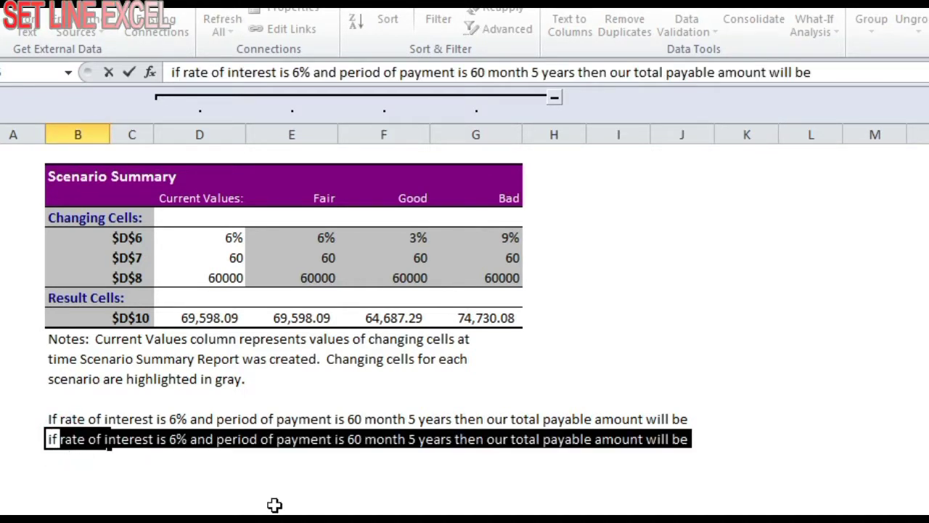
text( we)
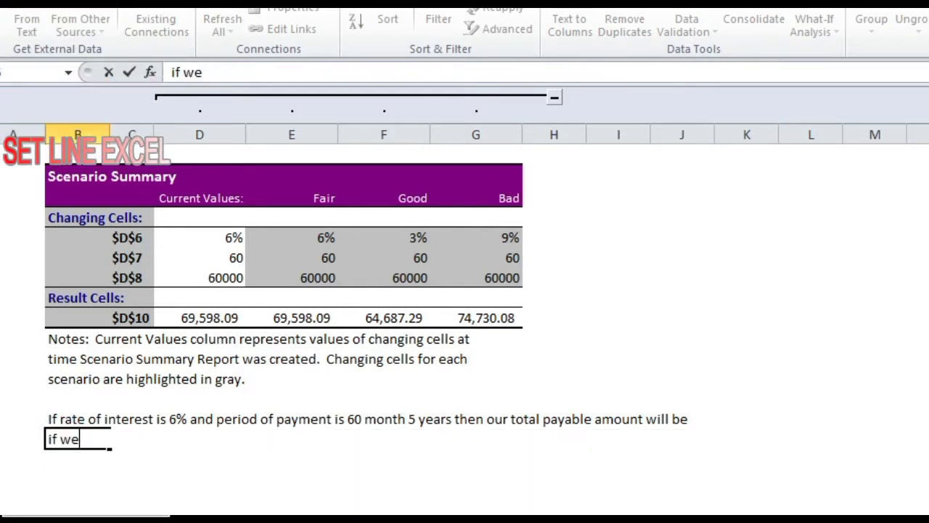
text( make any changes in rate of inters can see the re)
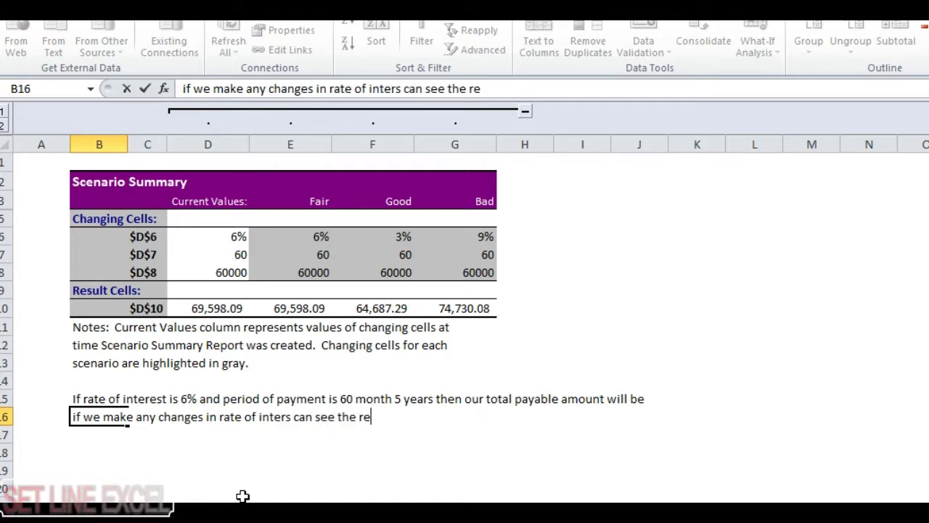
text(sults)
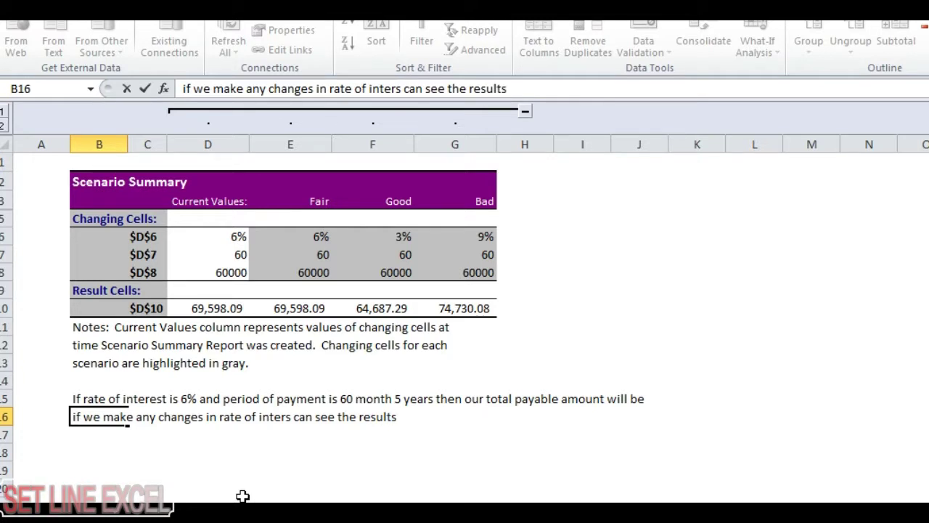
click(455, 508)
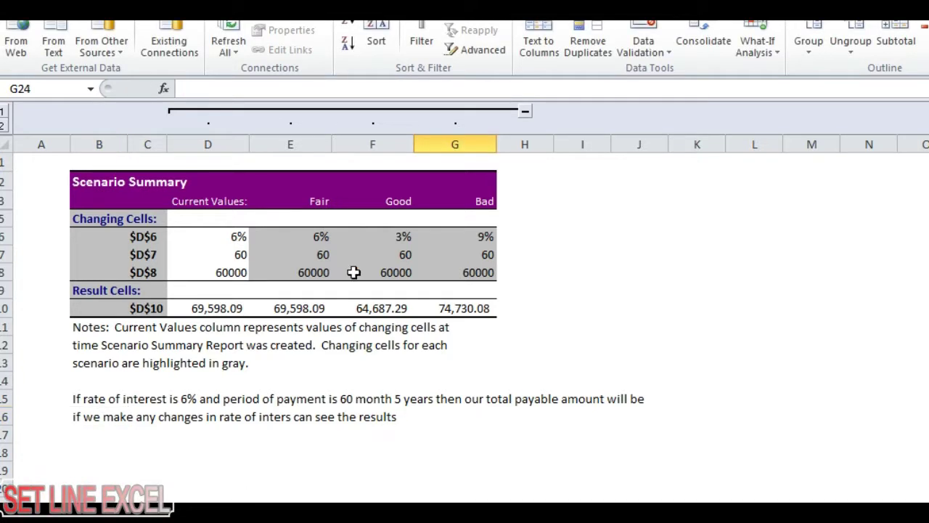
click(403, 243)
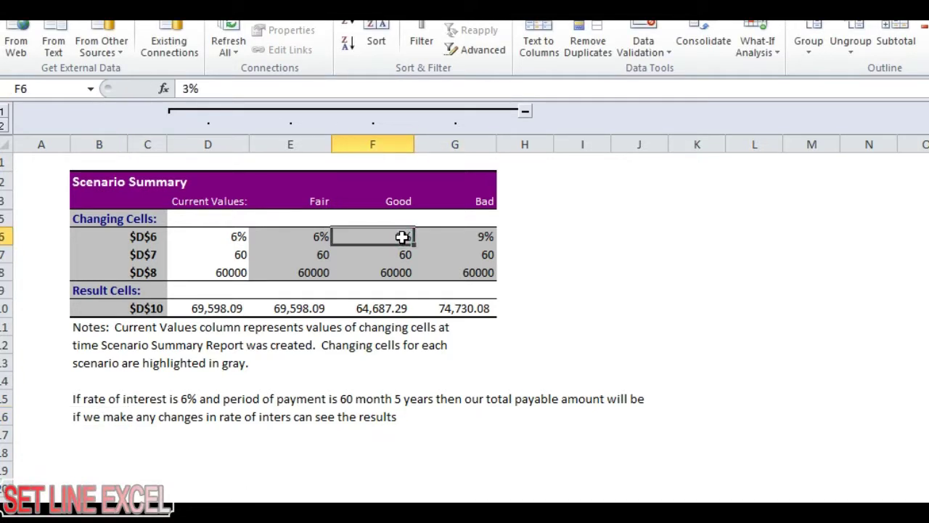
click(391, 310)
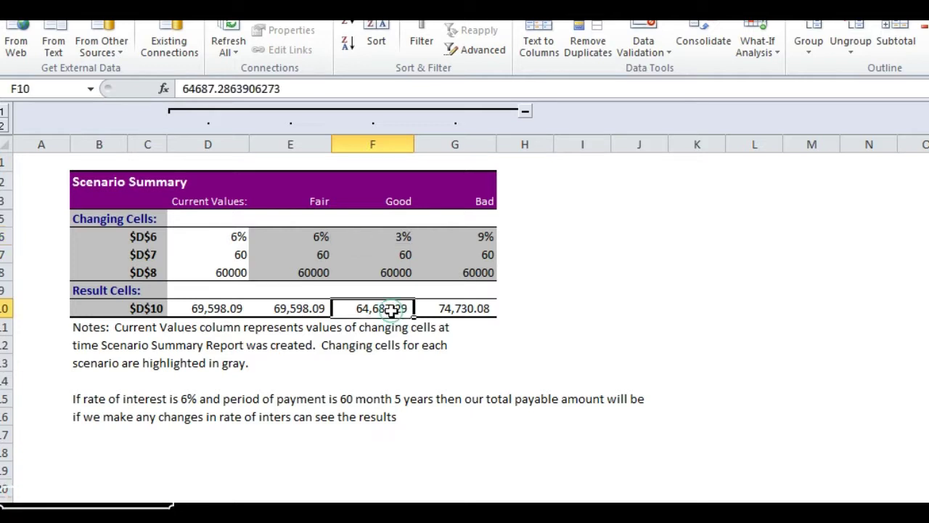
click(482, 237)
click(473, 307)
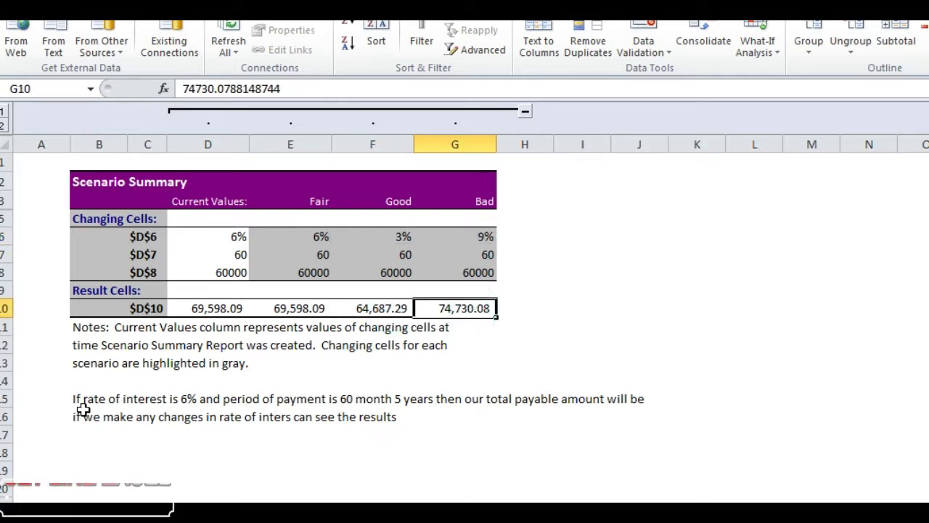
Step: Insert a blank row 14 and add the label 'Per mont installment you can get like this'
right_click(4, 380)
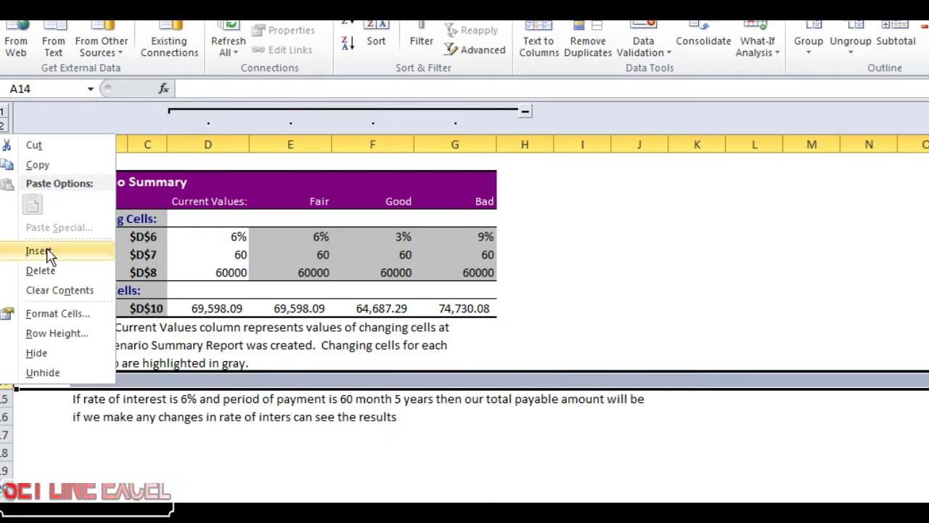
click(45, 250)
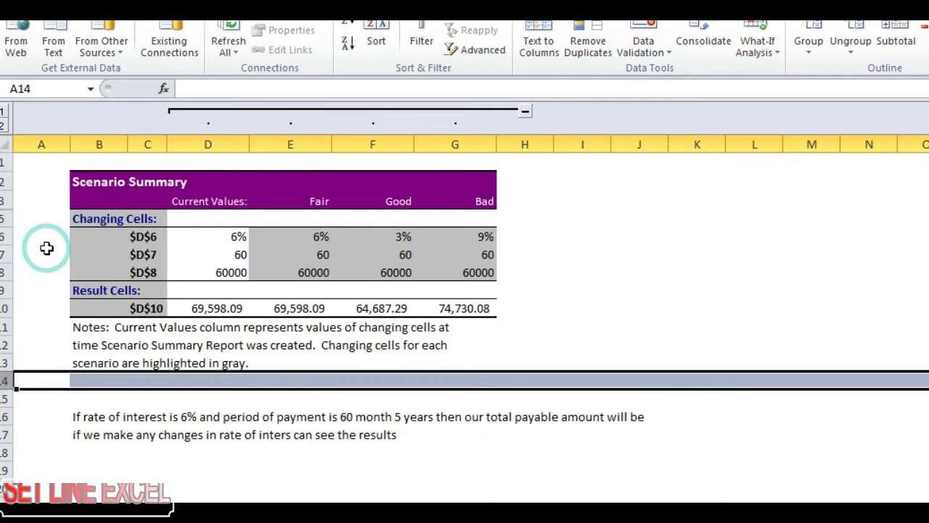
click(116, 402)
text(Per )
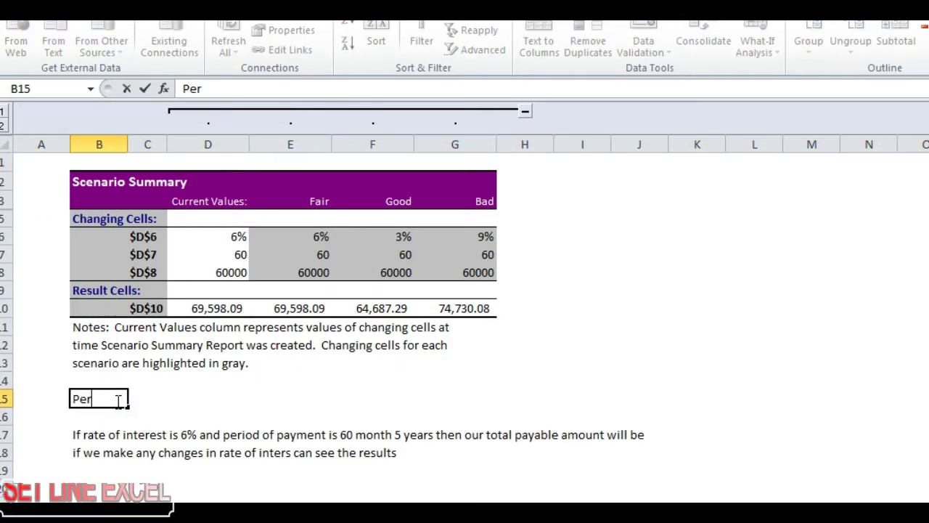
text(mont i)
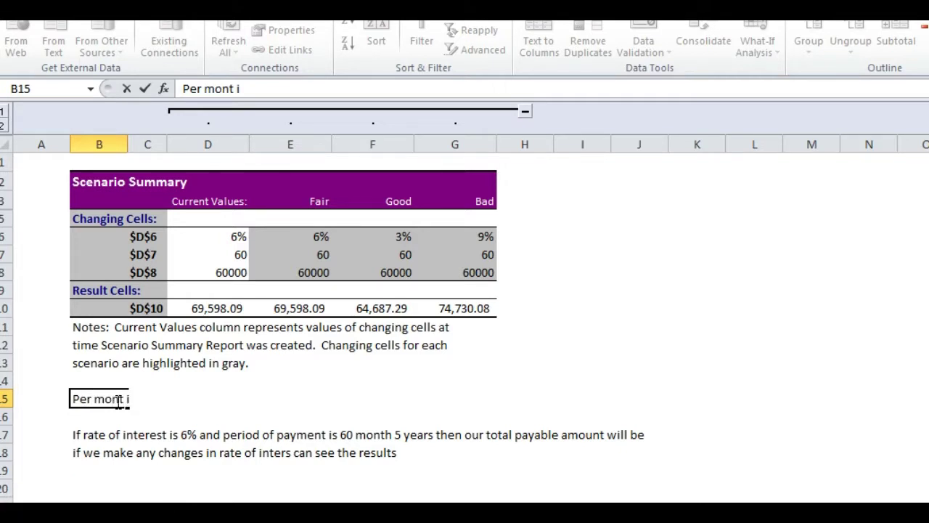
text(nstallment you can ge)
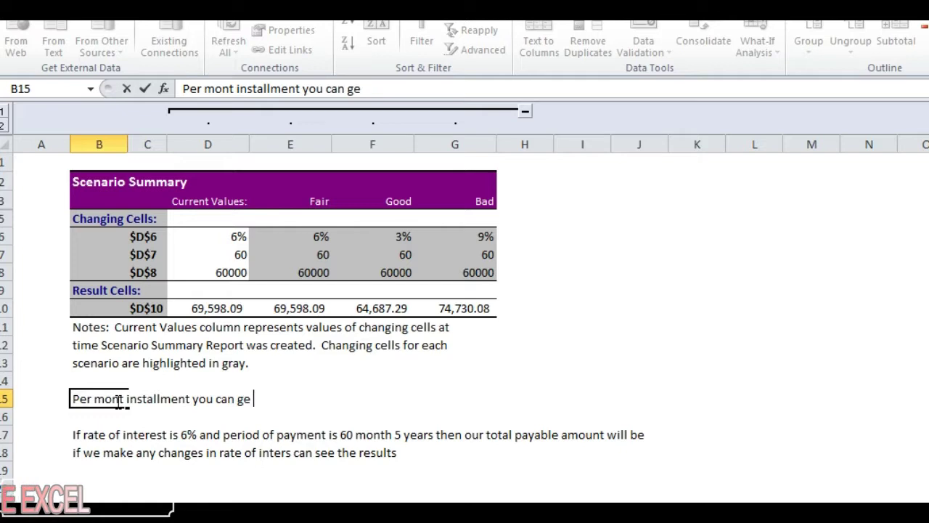
text(t like this)
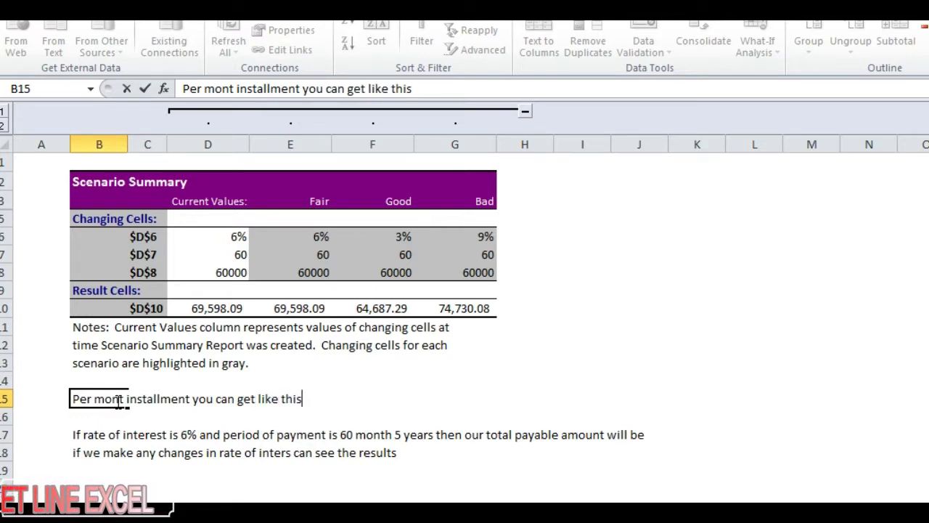
key(Tab)
click(297, 377)
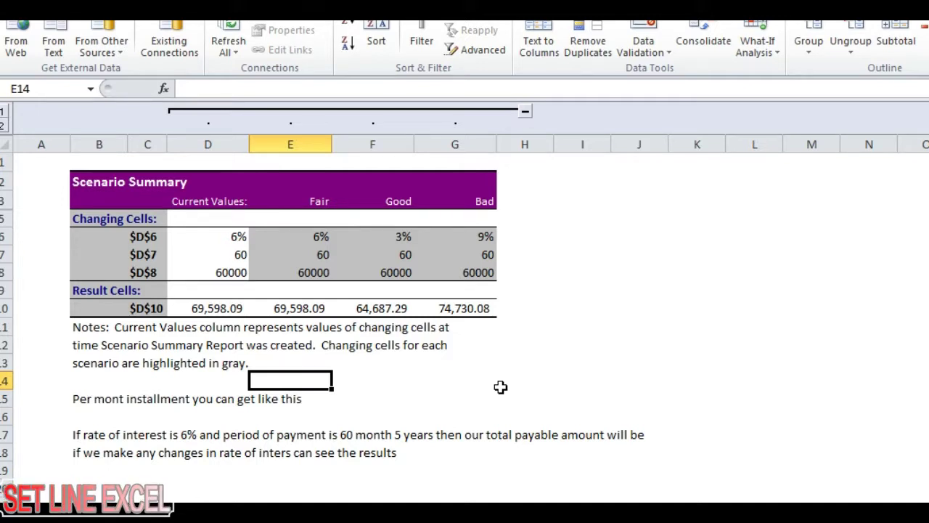
Step: Enter =E10/E7 in E14 and fill it across to G14 for monthly installments
text(=)
key(Up)
key(Up)
key(Up)
key(Up)
text(/)
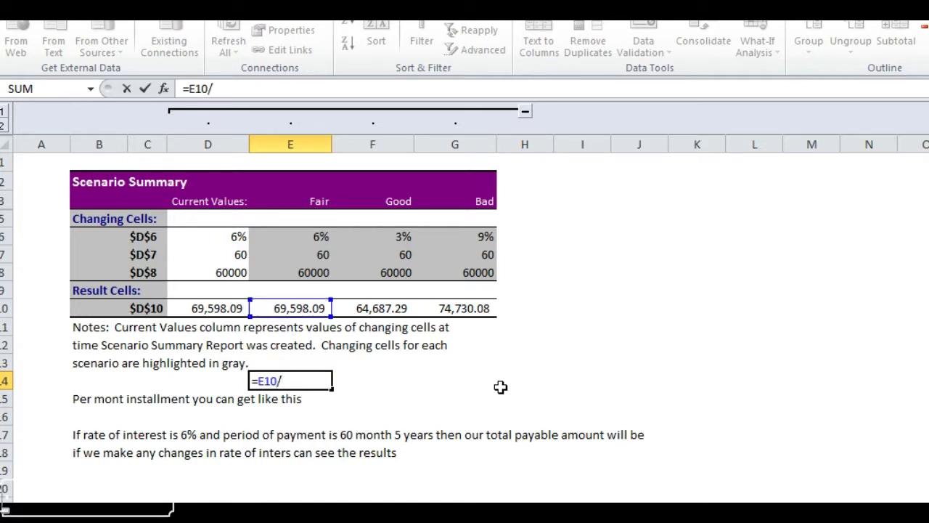
key(Up)
key(Up)
key(Up)
key(Up)
key(Return)
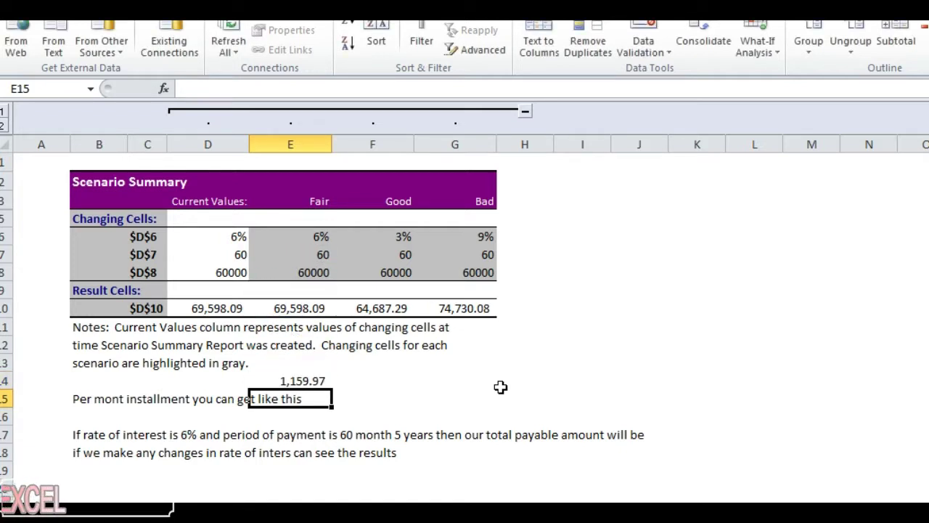
click(308, 379)
drag(331, 389, 477, 383)
Step: Label the row 'Per month installment will be like this' and check the three installment formulas
click(579, 381)
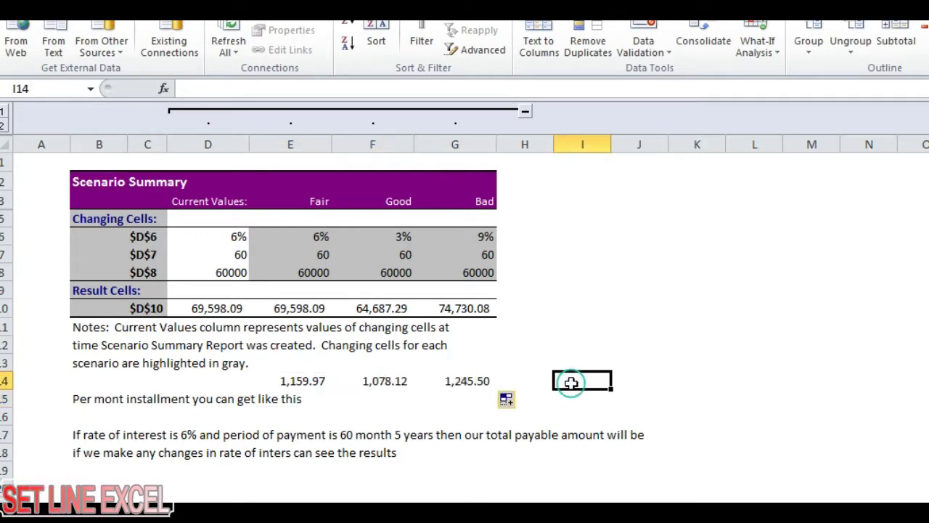
text(Per)
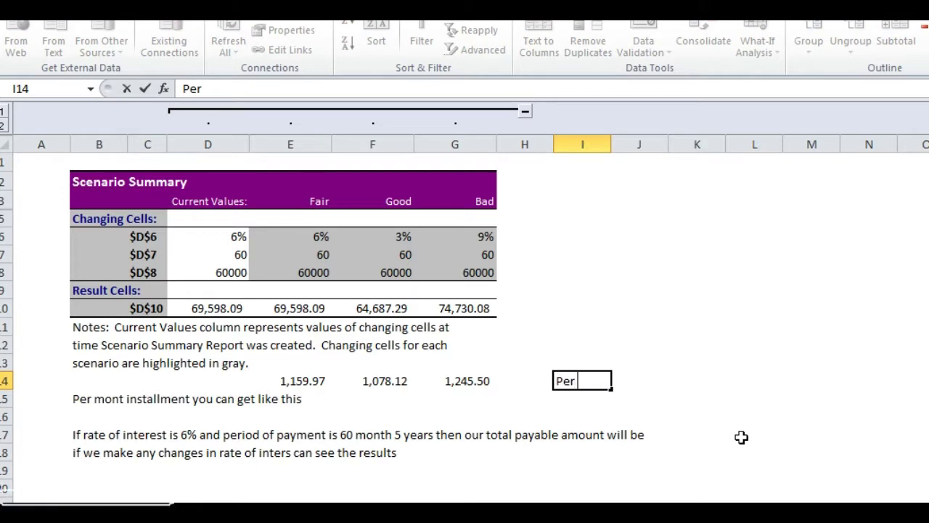
text( month installment will be like this)
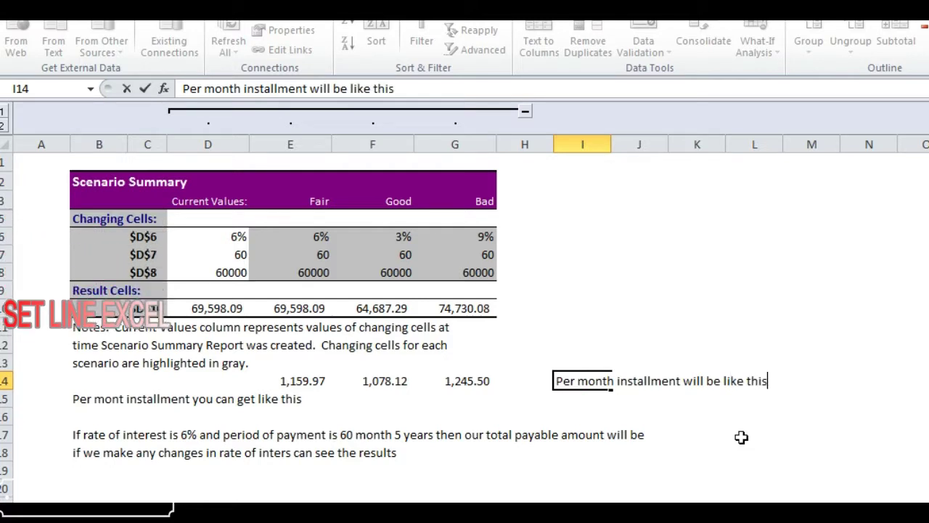
click(842, 433)
drag(298, 380, 458, 380)
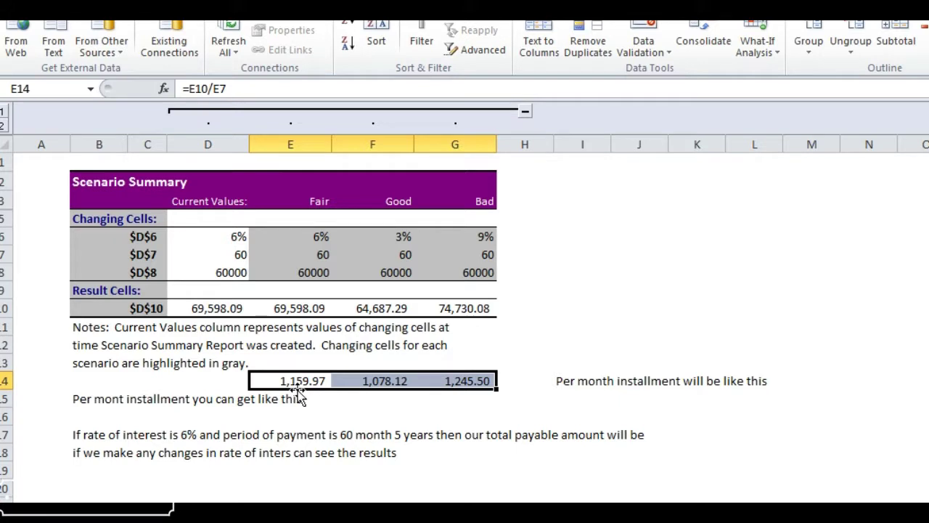
click(299, 381)
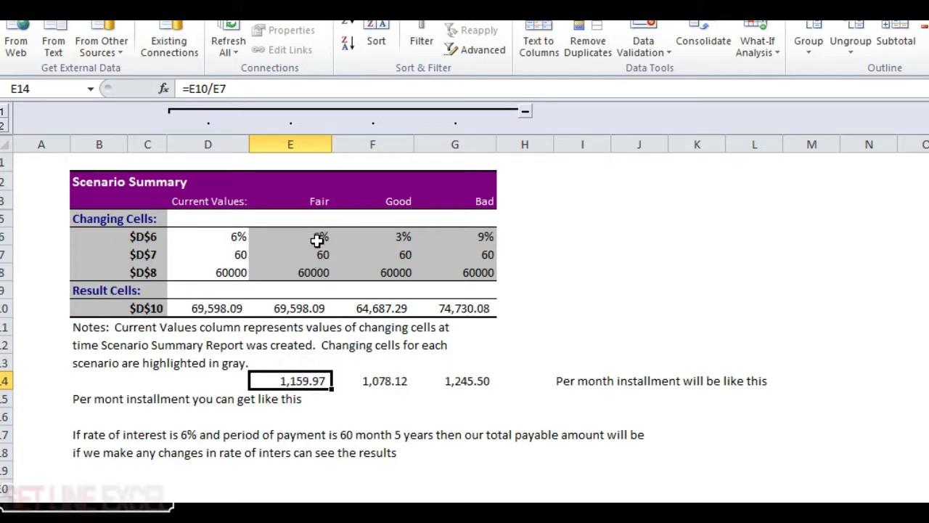
click(383, 377)
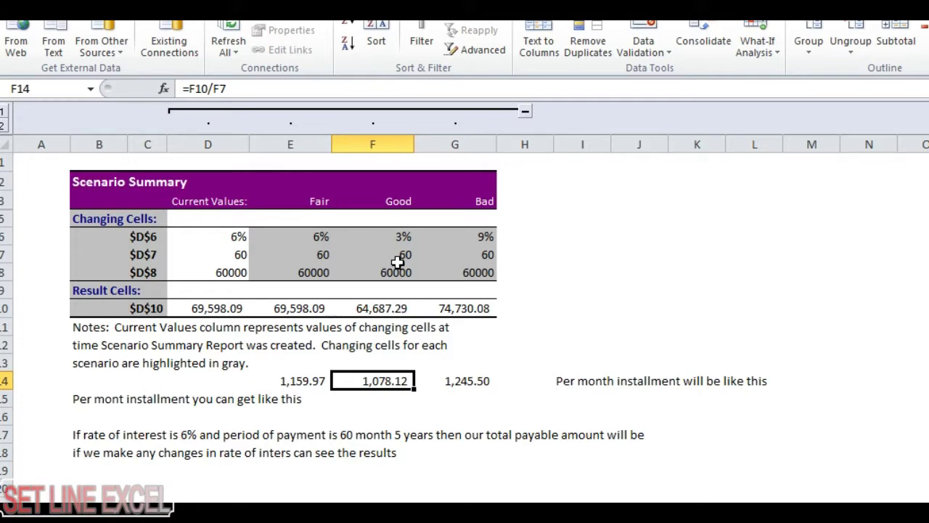
click(462, 385)
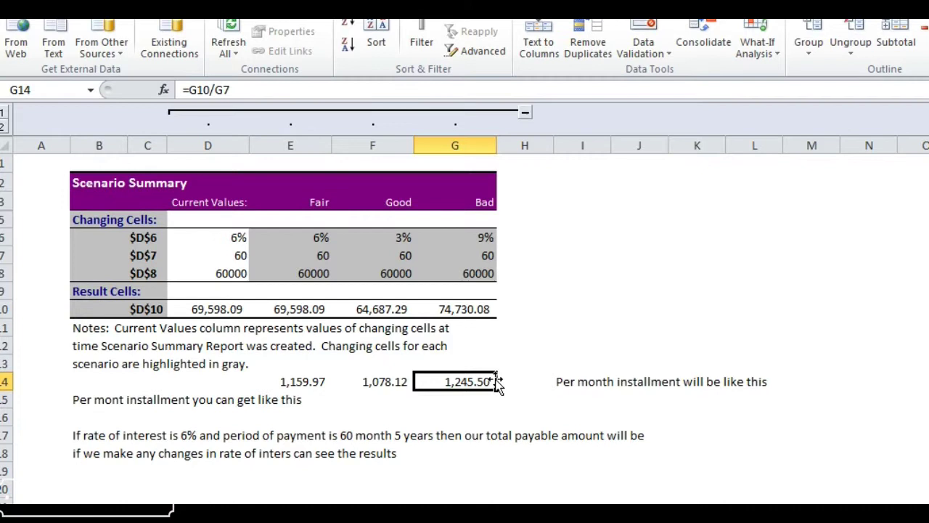
click(107, 485)
Step: Type in B20 'so same like this we can change the principal amount or can change the period.'
text(so same like this we can change the)
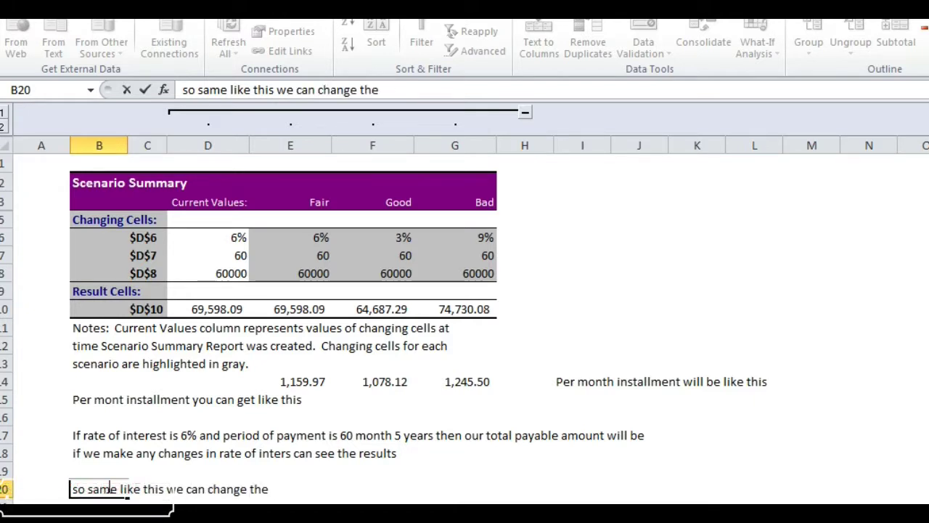
text(al amount or )
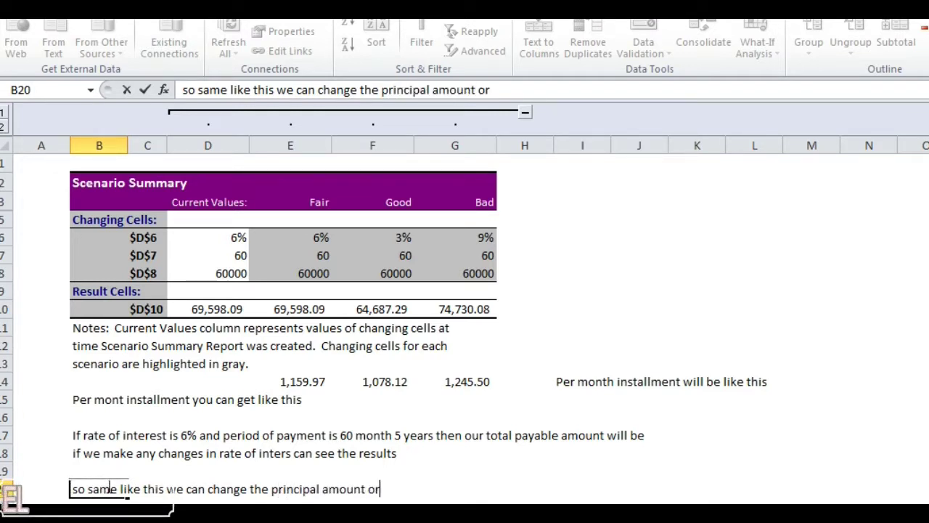
text(can change the)
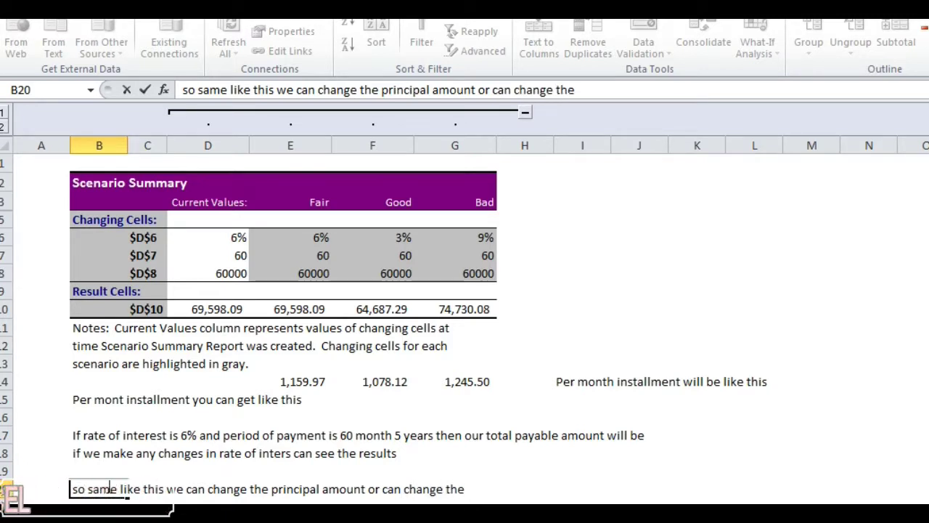
text( period.)
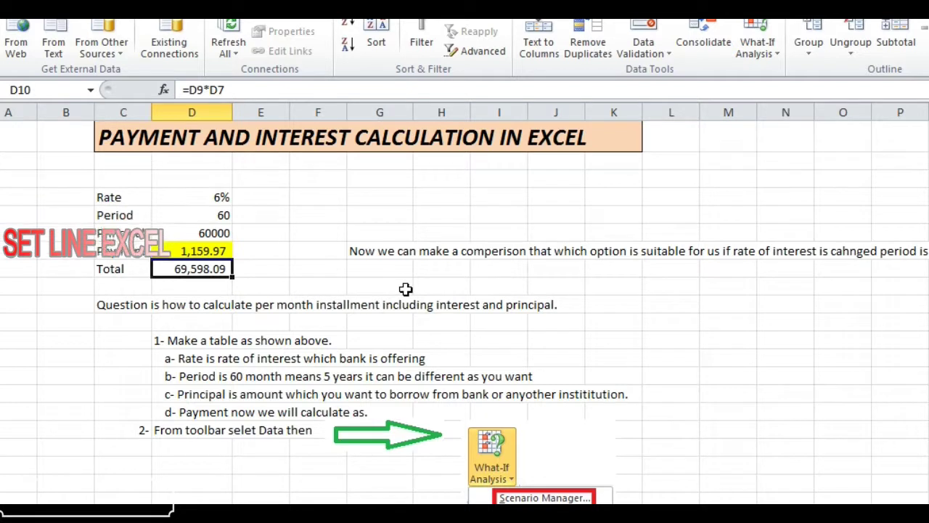
Step: Select the input cells, open Scenario Manager and change the Fair scenario's principal to 900000
click(406, 289)
mouse_move(109, 197)
mouse_down()
mouse_move(172, 214)
mouse_move(172, 233)
mouse_up()
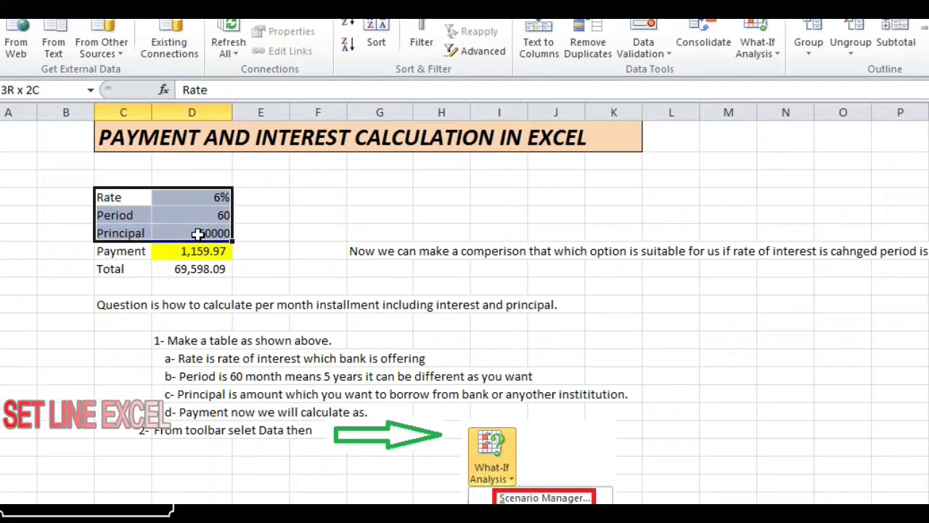
click(782, 62)
click(780, 73)
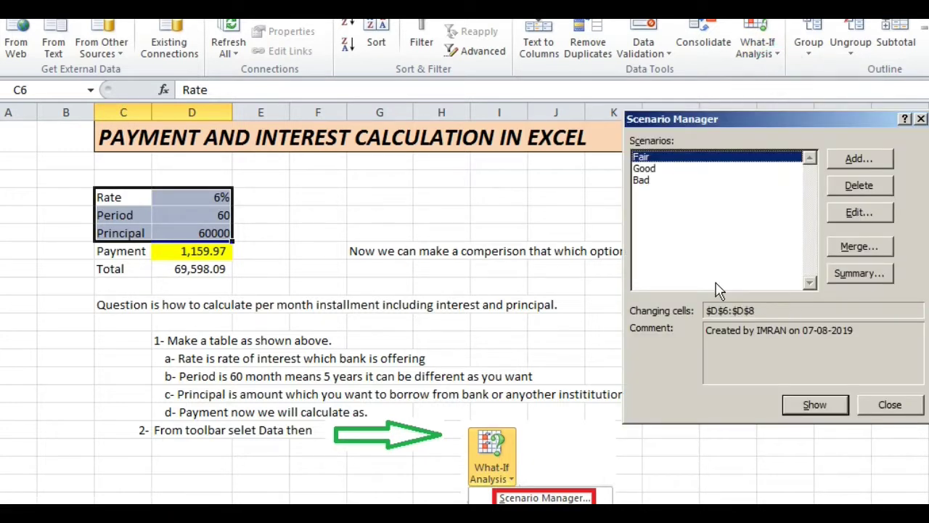
click(885, 218)
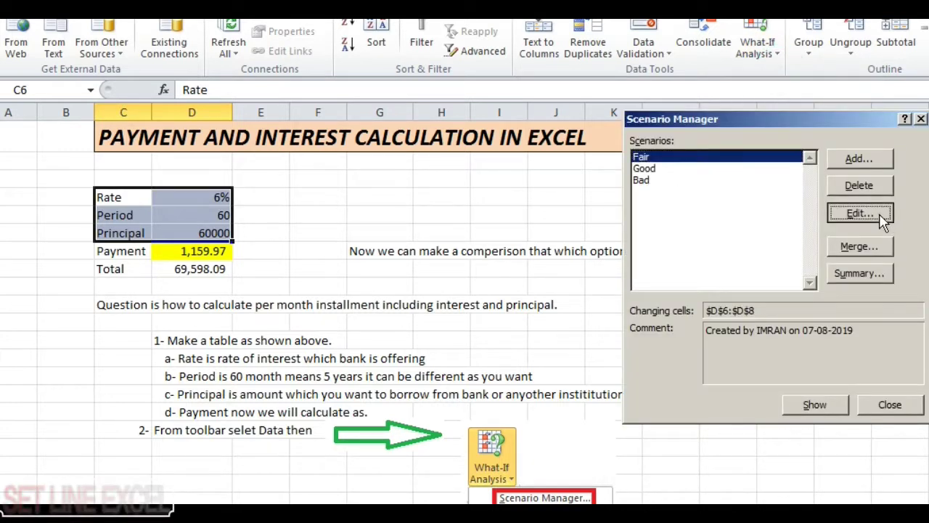
click(824, 389)
click(759, 263)
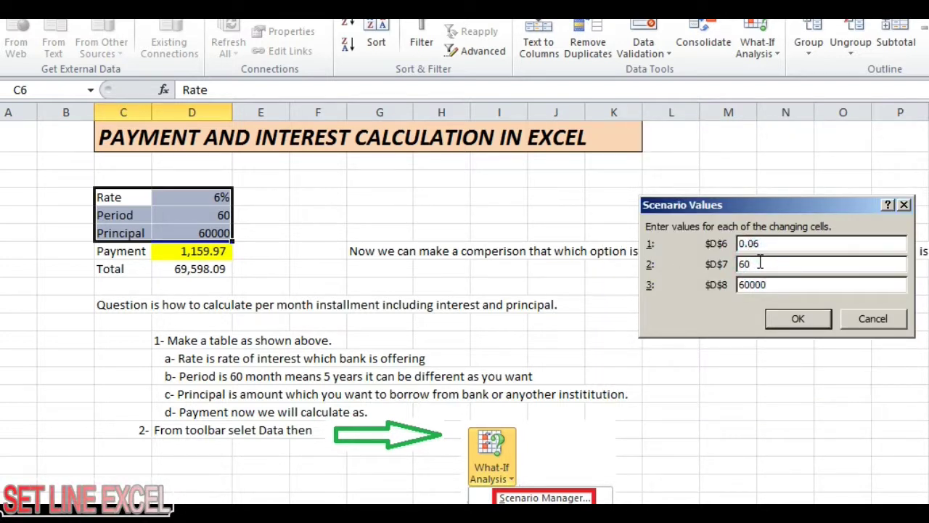
click(746, 285)
text(900000)
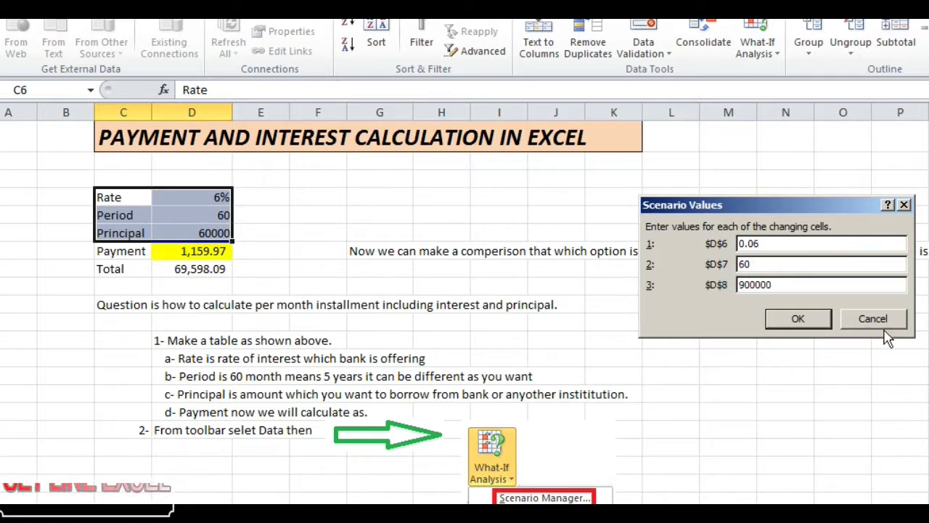
click(800, 320)
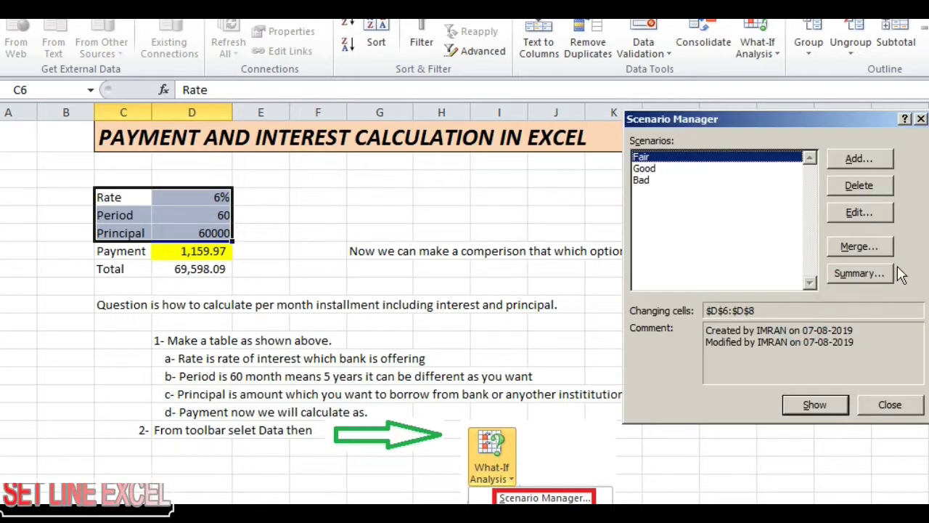
Step: Change the Good scenario's principal to 900000
click(645, 168)
click(859, 212)
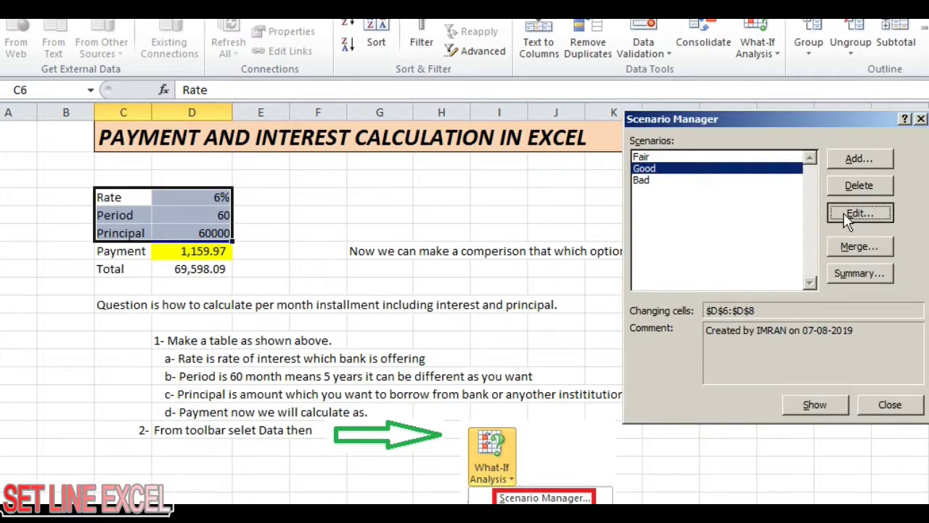
click(833, 389)
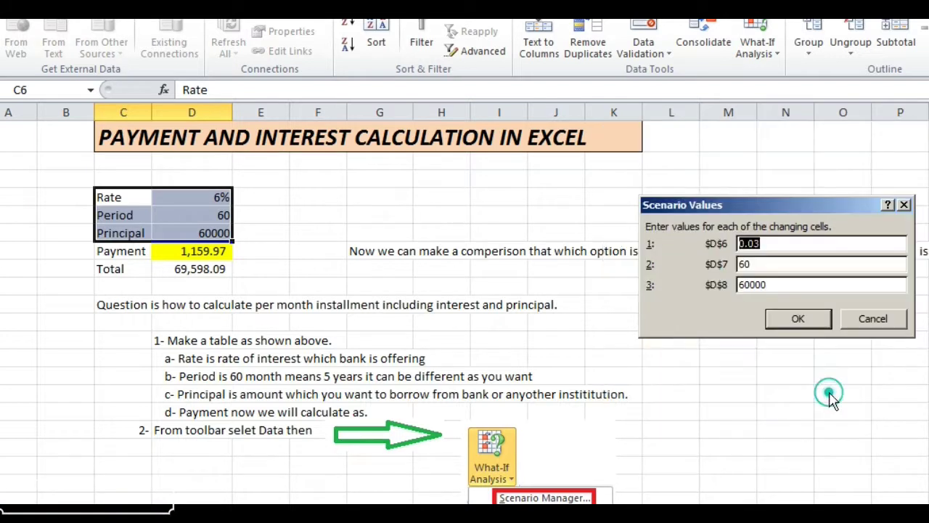
text(5000)
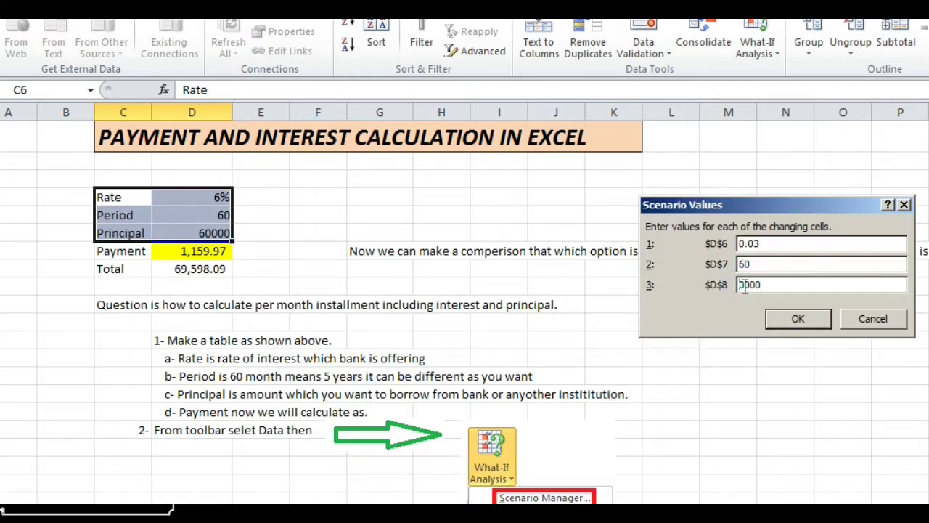
click(799, 320)
Step: Change the Bad scenario's principal to 900000 and show it, giving payment 18,682.52
click(638, 181)
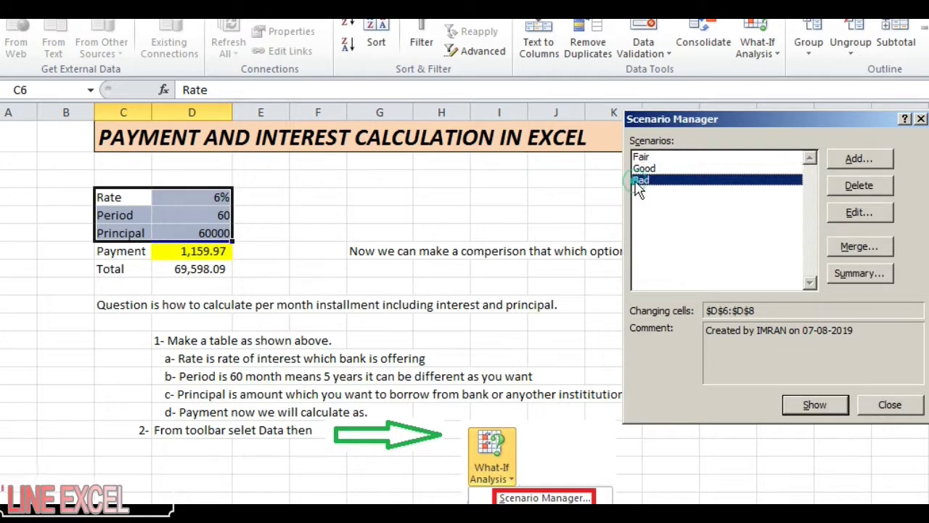
click(882, 212)
click(830, 389)
click(743, 287)
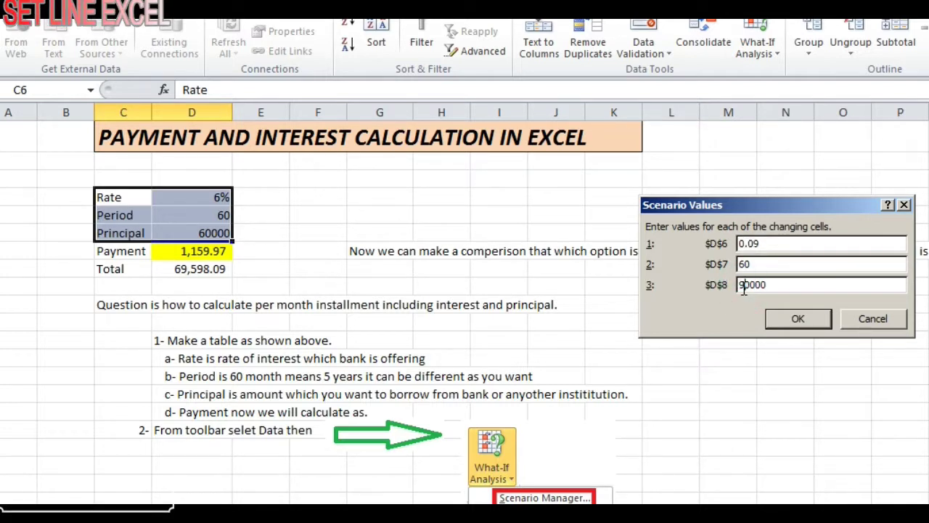
text(9000)
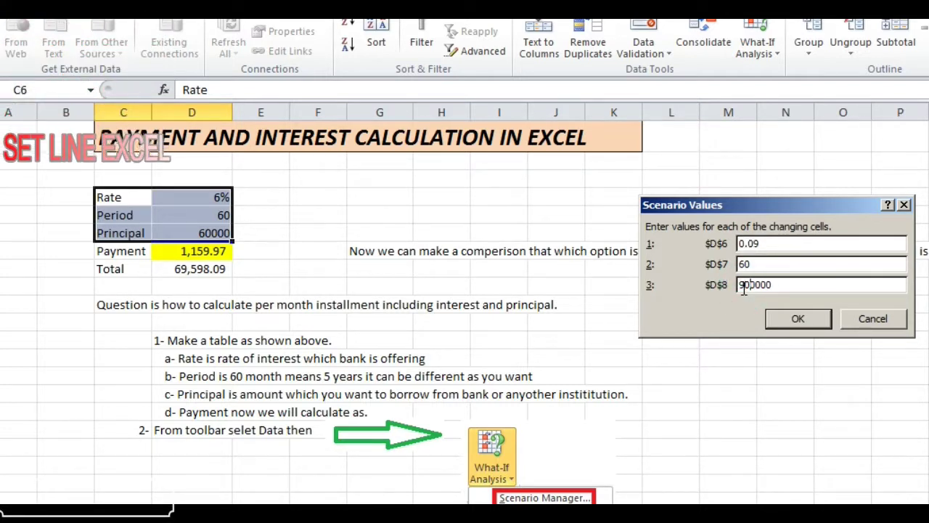
click(812, 319)
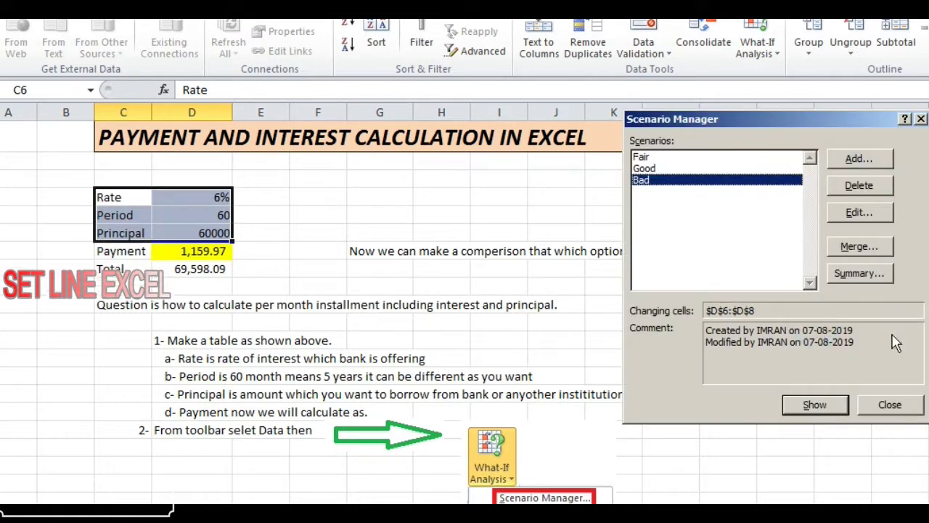
click(813, 407)
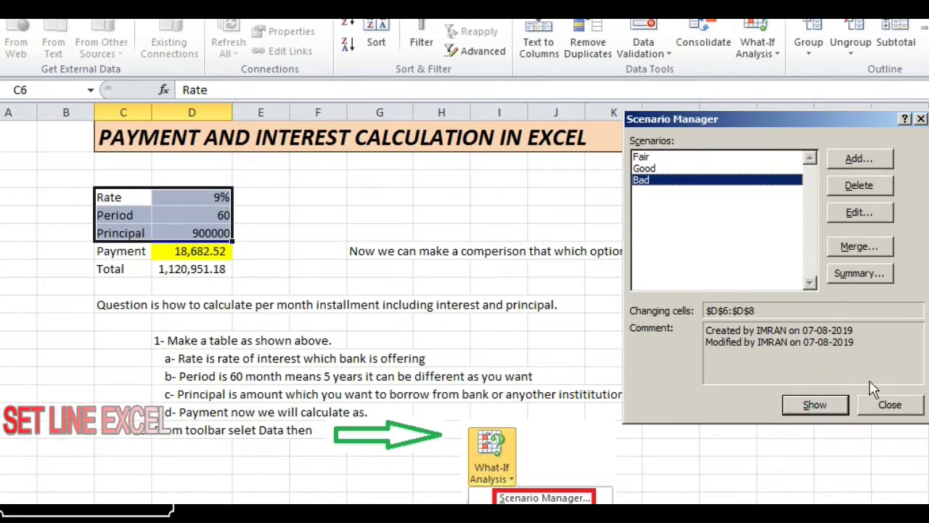
click(865, 276)
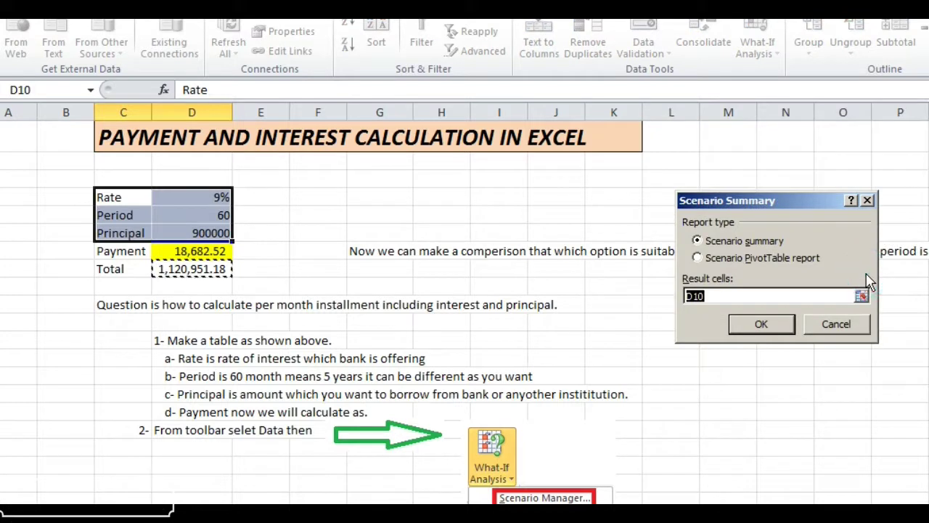
Step: Create the summary for result cell D10, then fill the per-month installment =E10/E7 across E15:G15
click(761, 323)
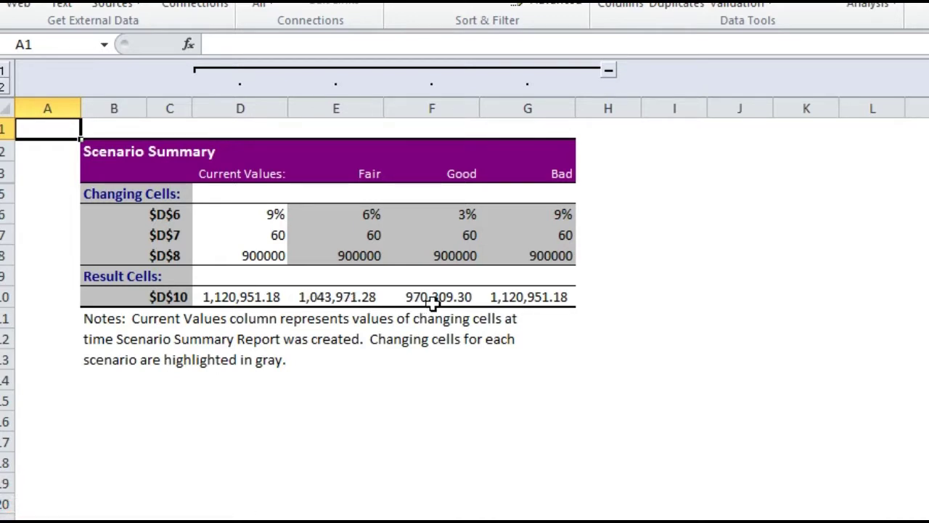
click(326, 401)
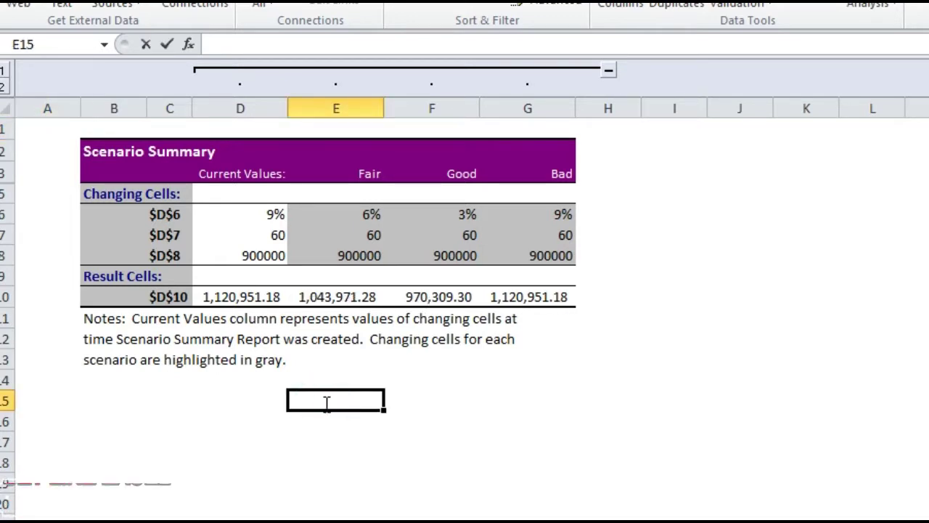
text(=)
click(318, 297)
text(/)
click(370, 234)
key(Return)
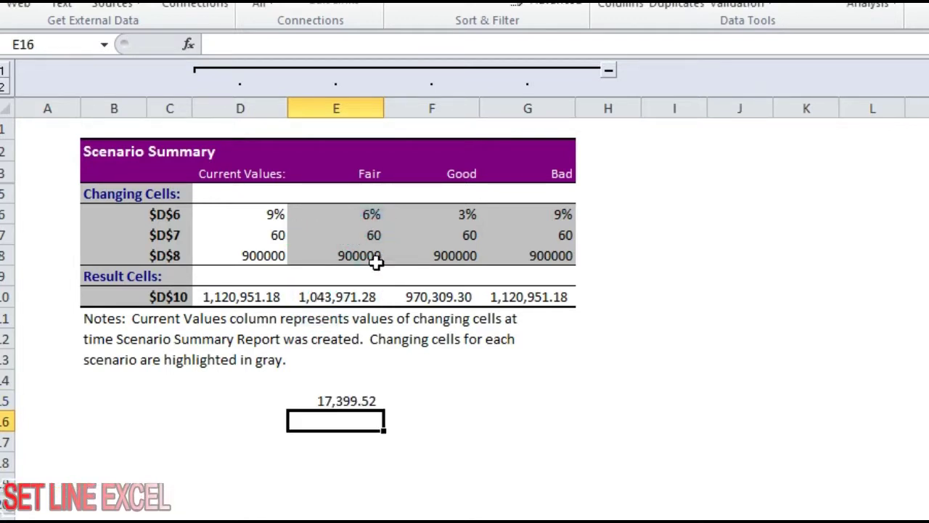
click(328, 398)
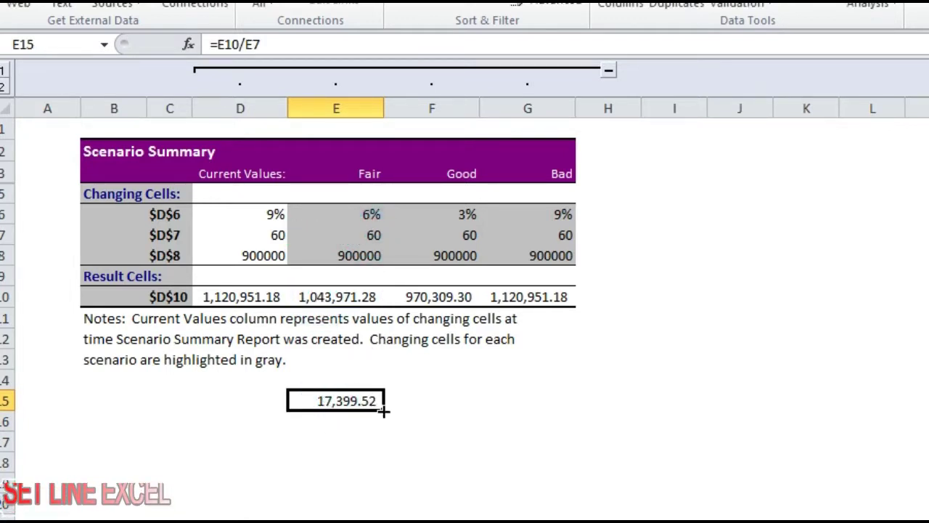
drag(384, 409, 540, 404)
Step: Add the note 'Per month installment can be like this' in H15
click(807, 400)
click(644, 380)
click(639, 400)
text(Pe)
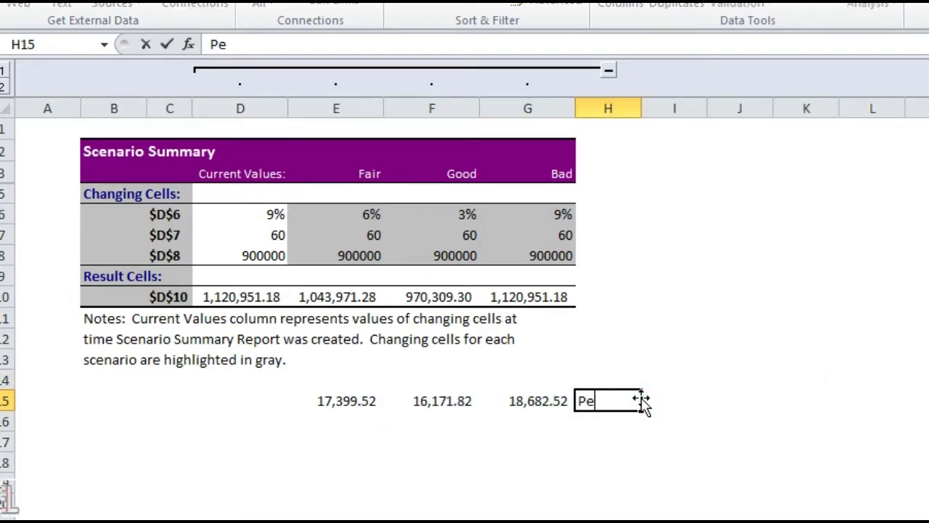
text(r month installment)
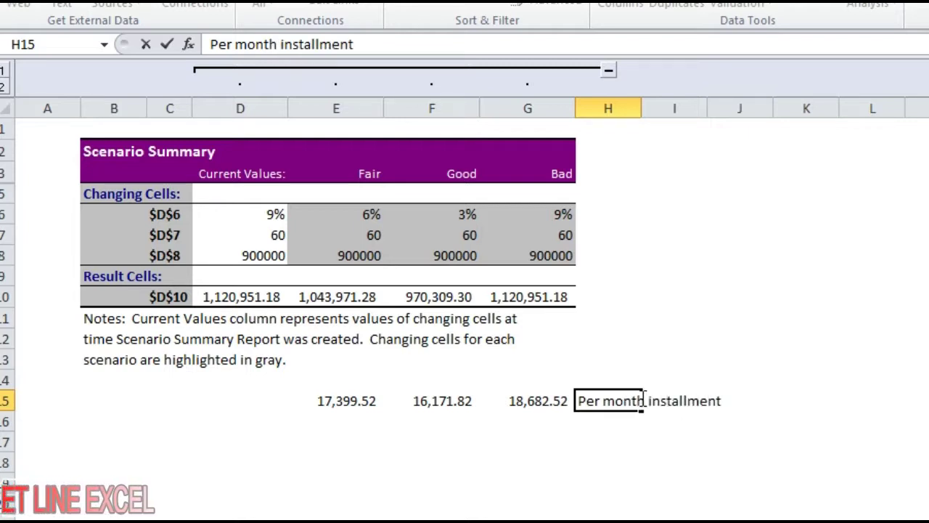
text( can be like)
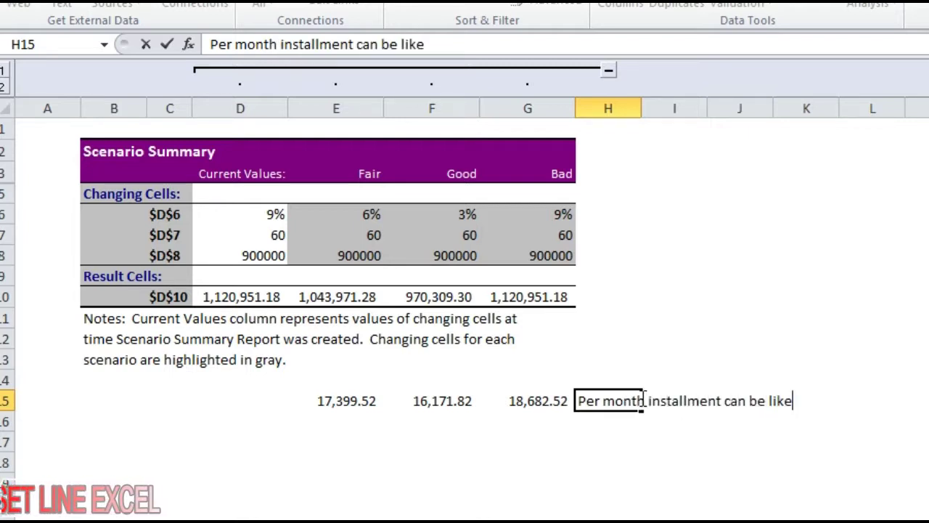
text( this)
key(Return)
Step: Highlight the three installments 17,399.52, 16,171.82 and 18,682.52 with yellow fill
click(528, 513)
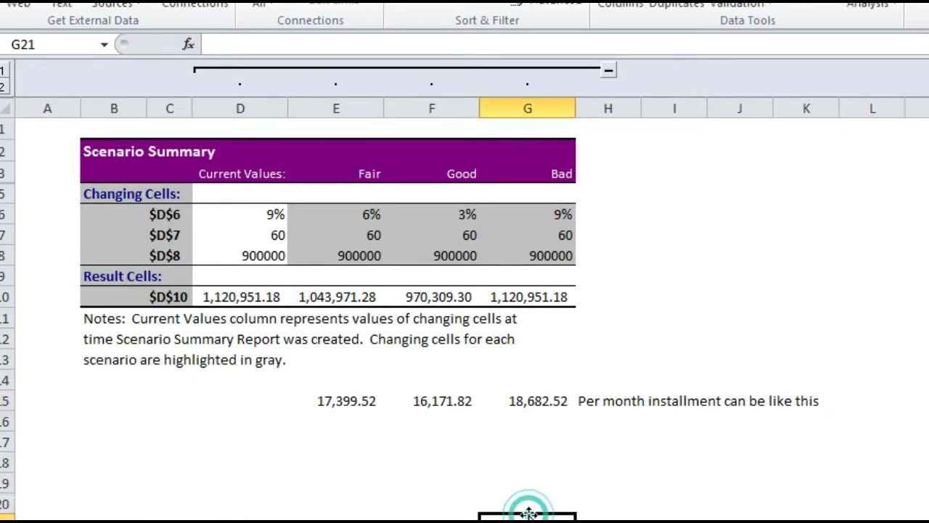
drag(331, 400, 534, 400)
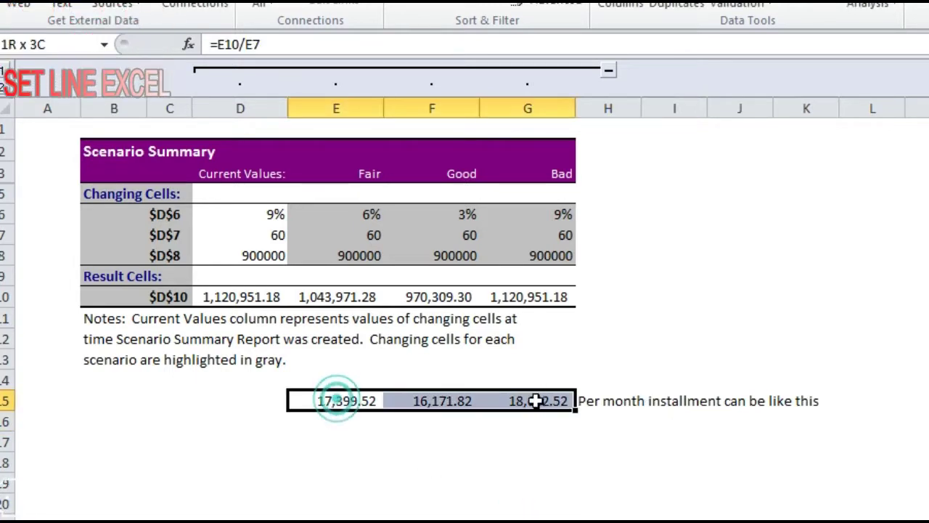
click(29, 1)
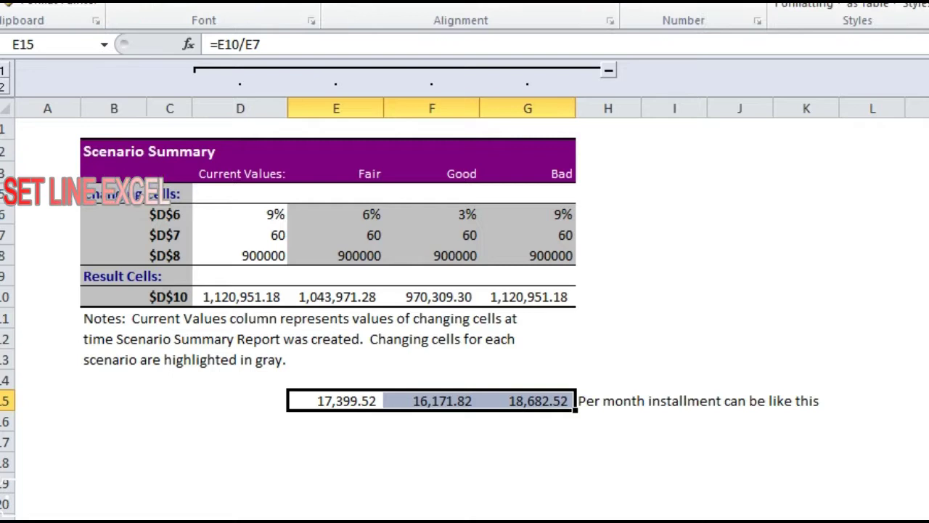
click(258, 11)
click(343, 462)
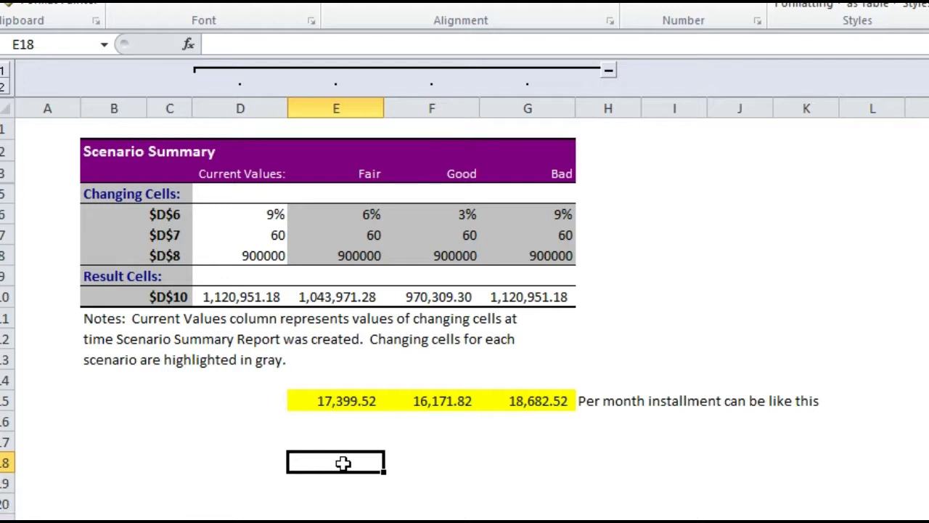
Step: Type a closing thanks note in D20 inviting viewers to reach out or comment on the video
click(262, 507)
text(T)
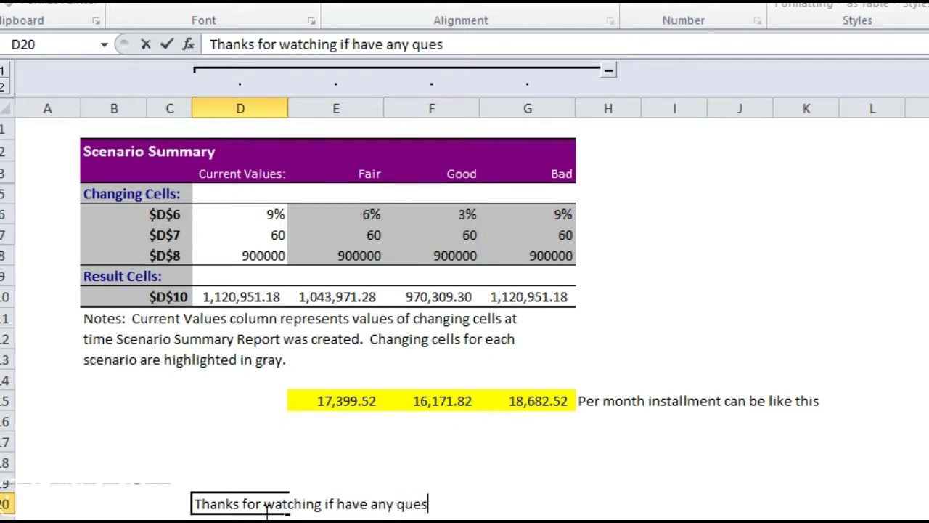
text(ion can contact me or co)
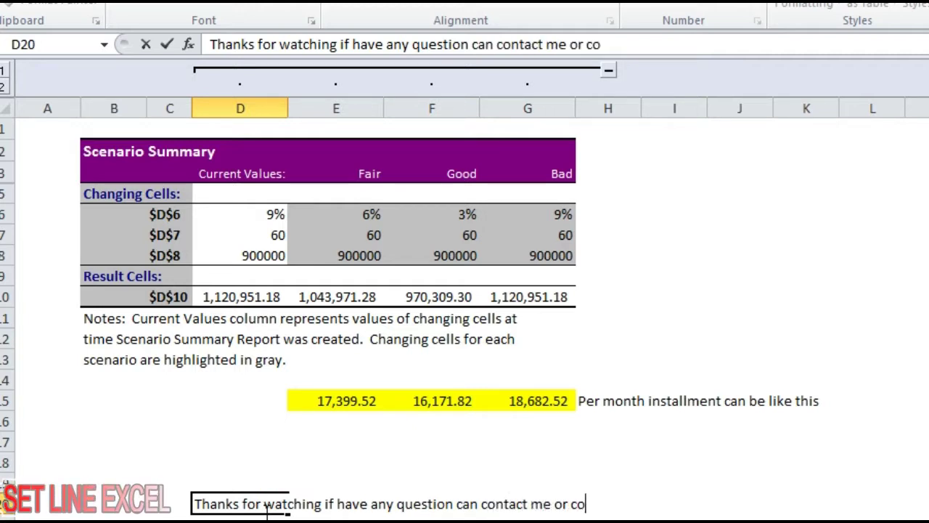
text(mment on the)
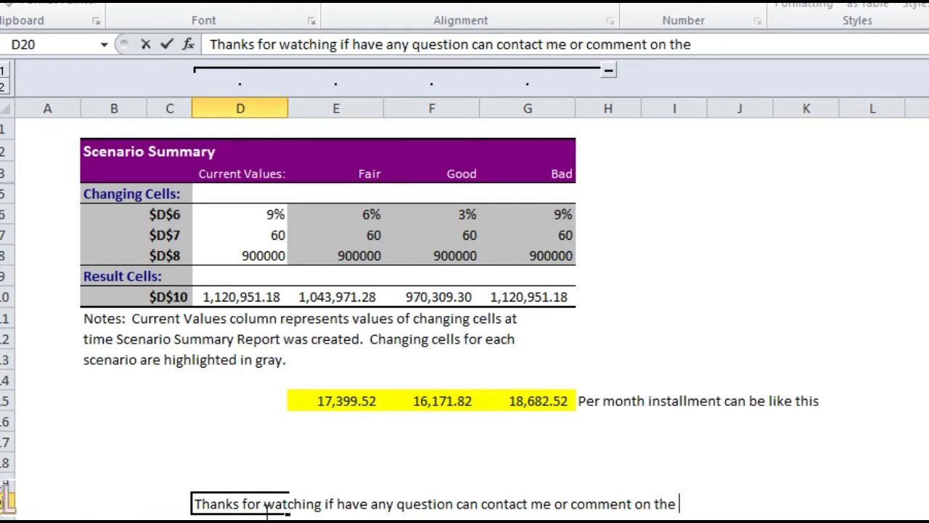
text( video. Than)
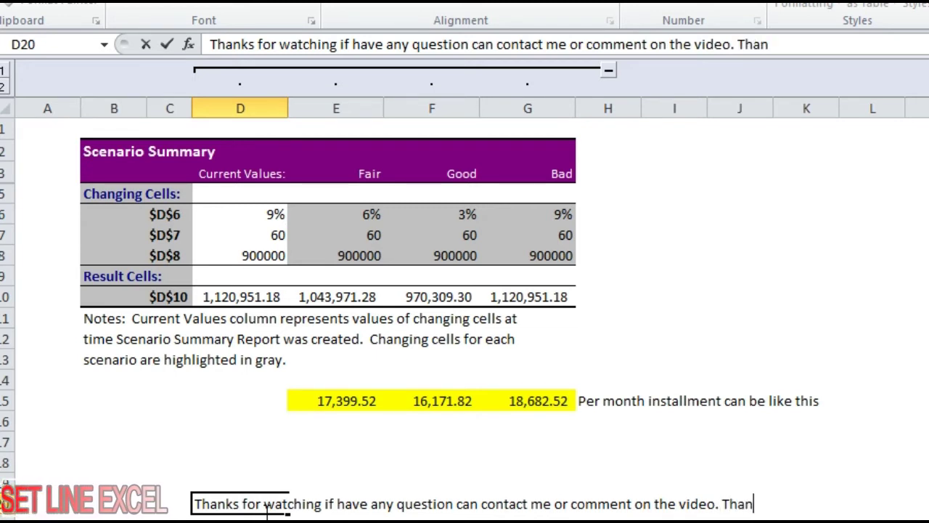